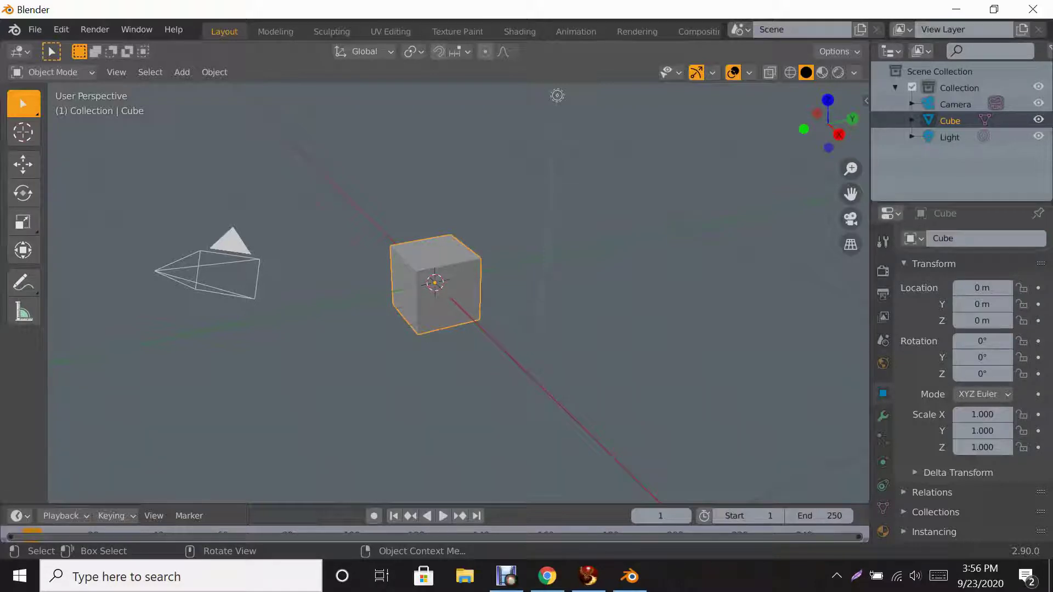
- Delete the default cube and add a text object to the scene
key(x)
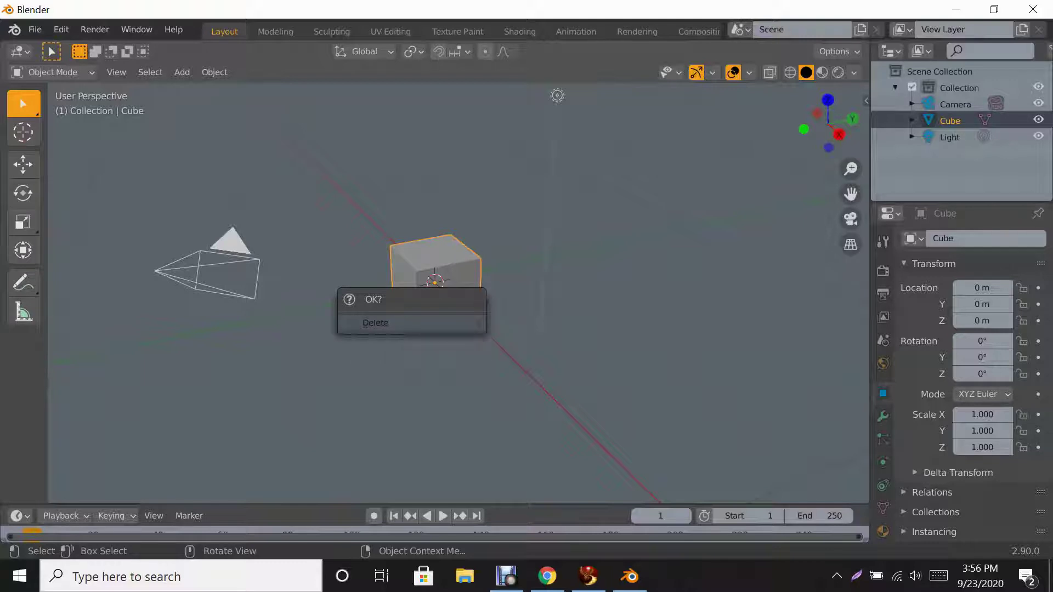
click(375, 322)
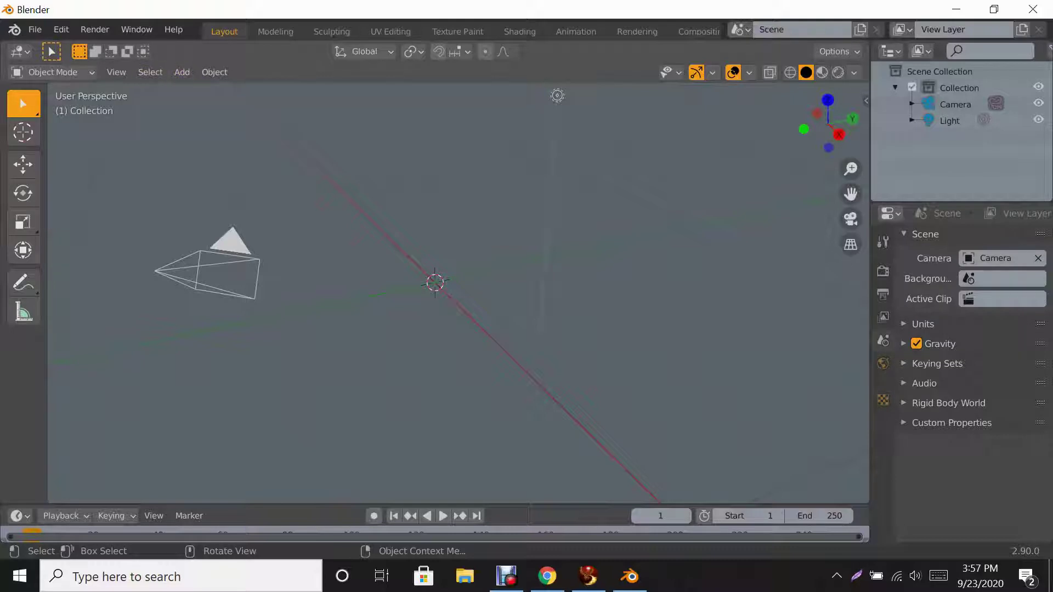
click(181, 72)
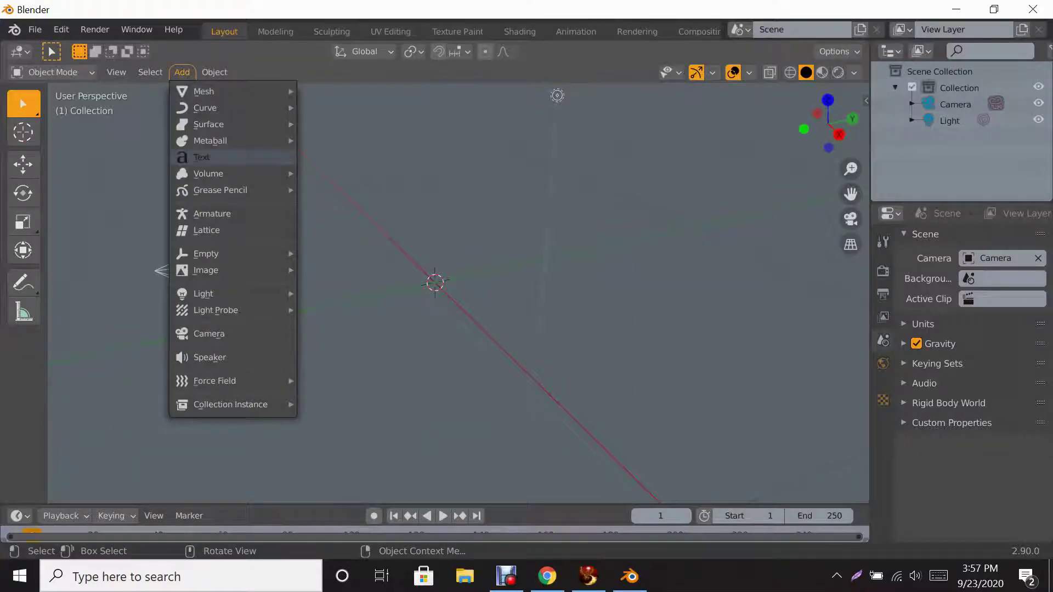
click(202, 157)
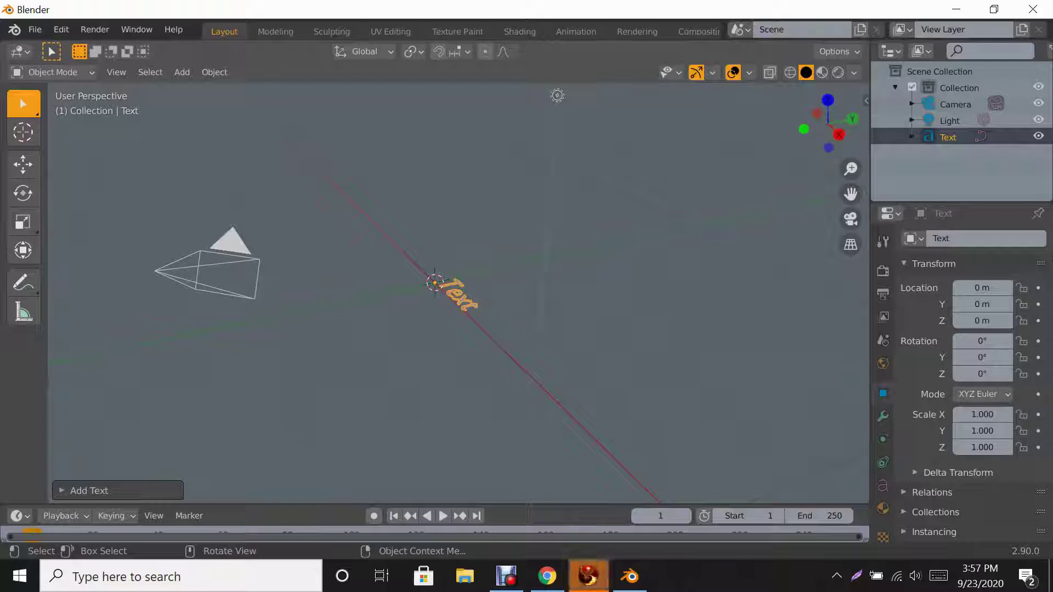
- Replace the text object's default wording with "Hello" and return to Object Mode
key(Tab)
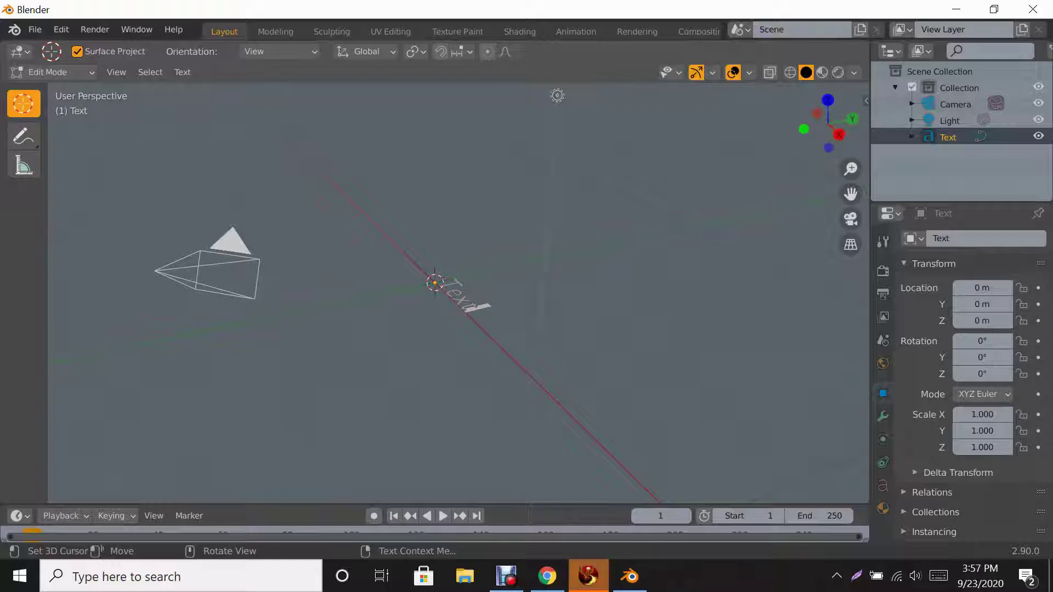
key(BackSpace)
key(BackSpace)
key(BackSpace)
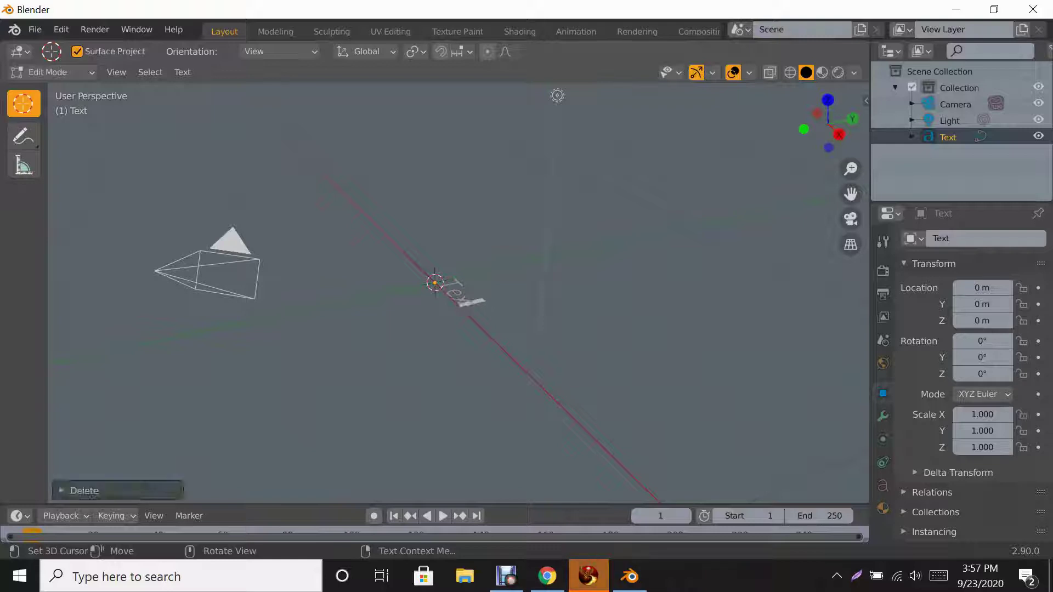
text(Hello)
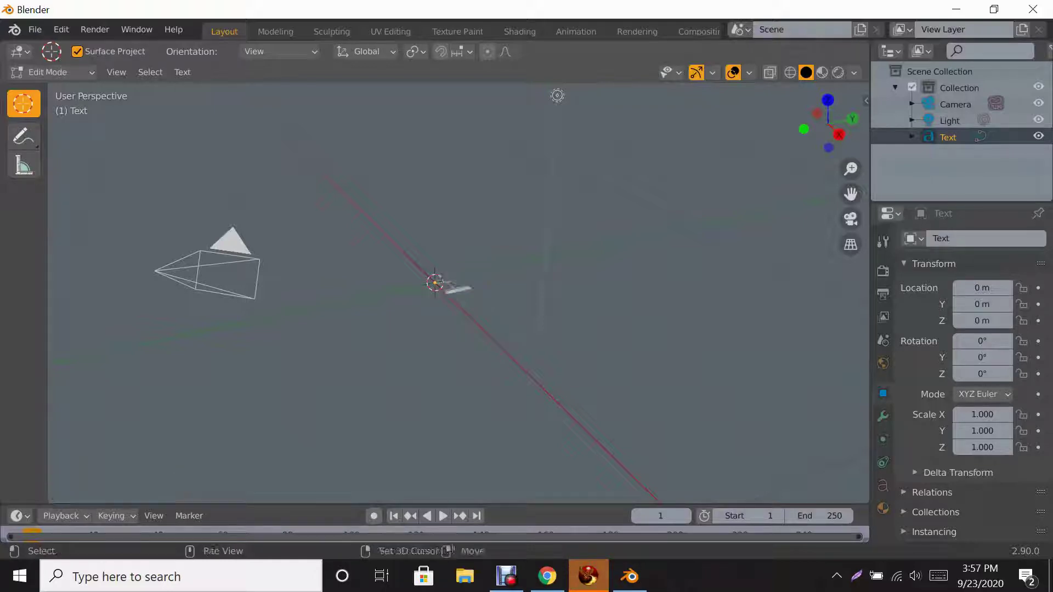
key(BackSpace)
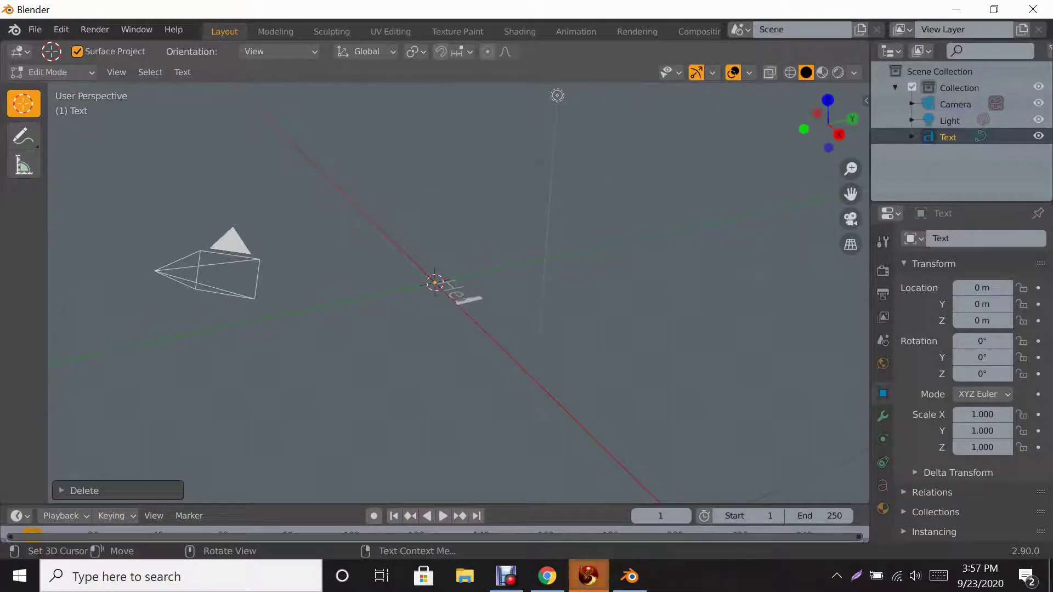
text(o)
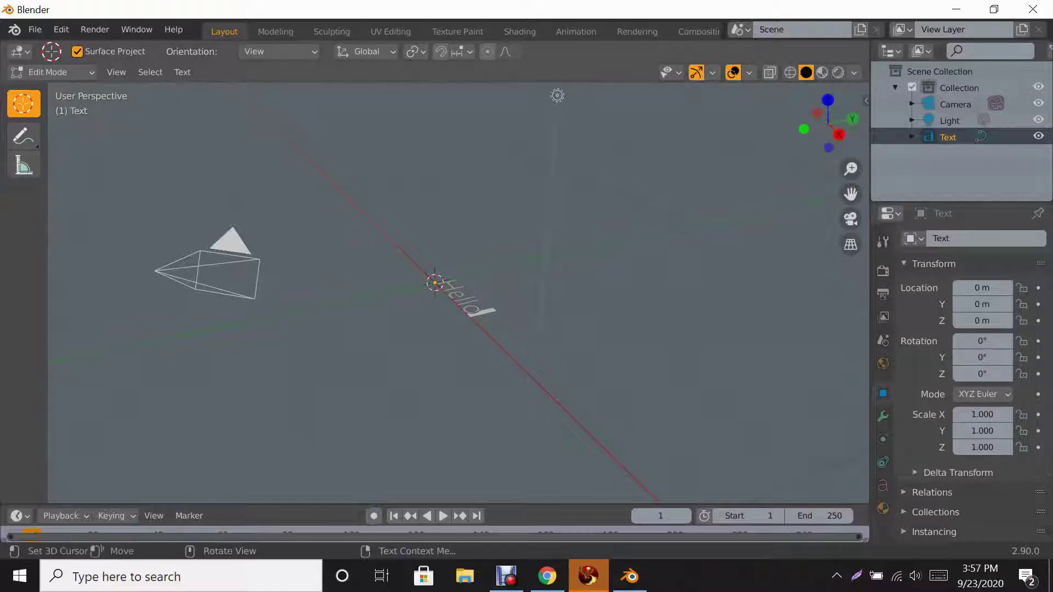
click(474, 311)
key(Tab)
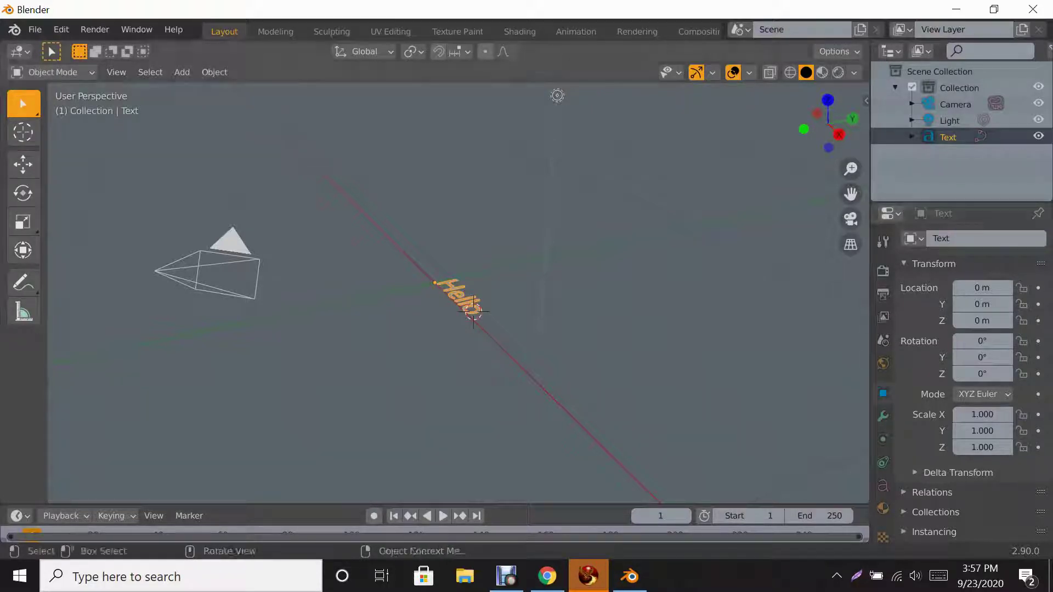
- Load arialbi.ttf from the Windows fonts folder as the text object's regular font
click(883, 294)
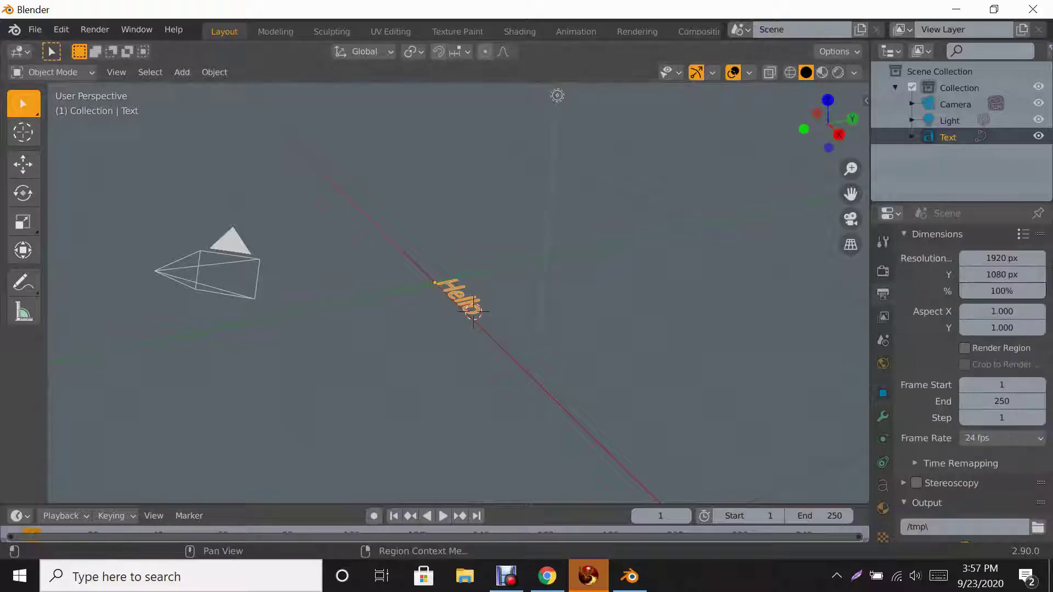
click(883, 316)
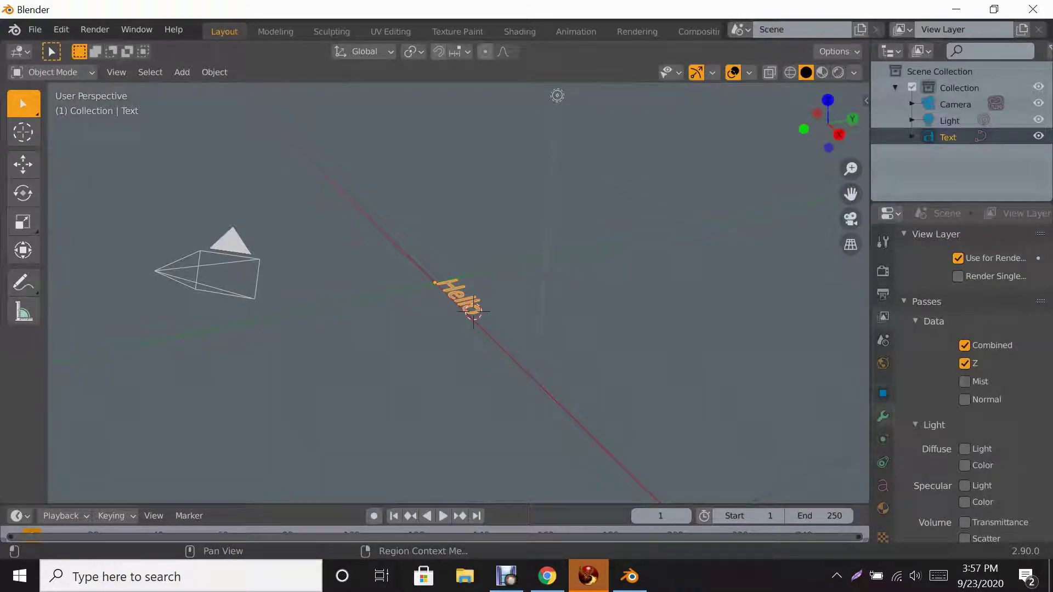
click(883, 416)
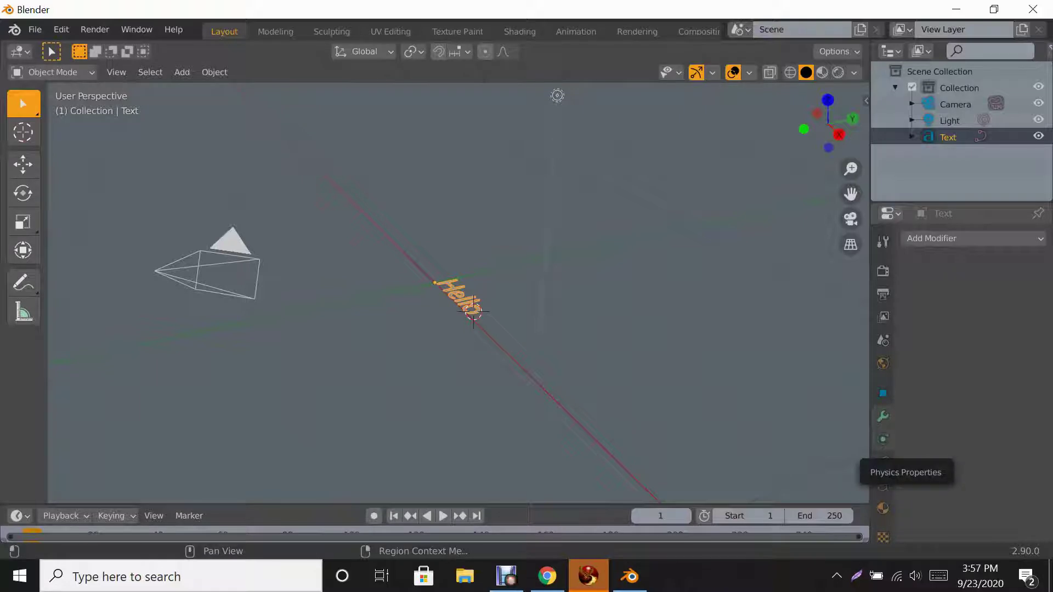
click(883, 439)
click(883, 462)
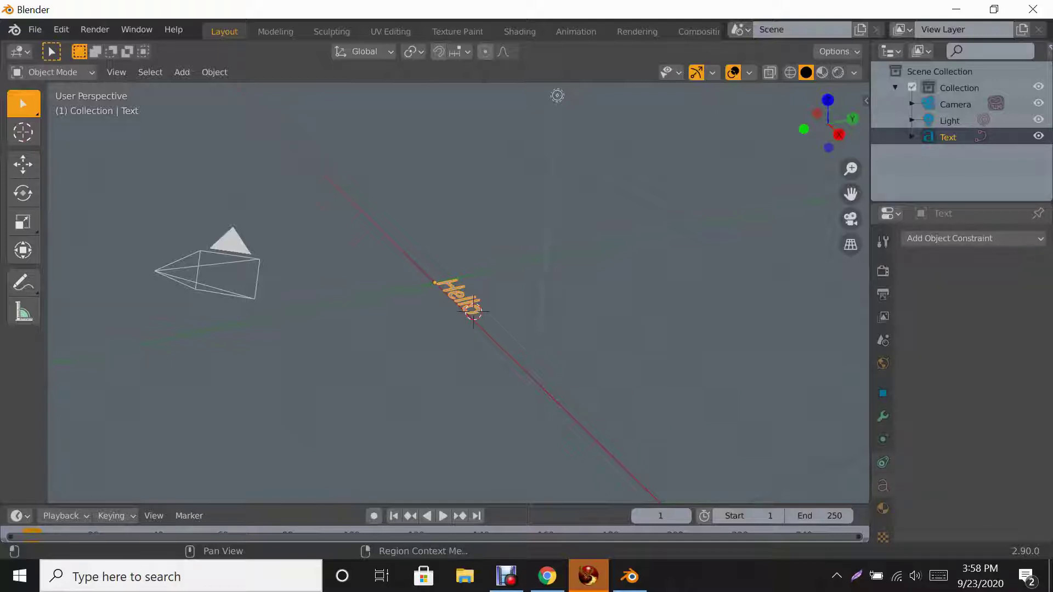
click(883, 485)
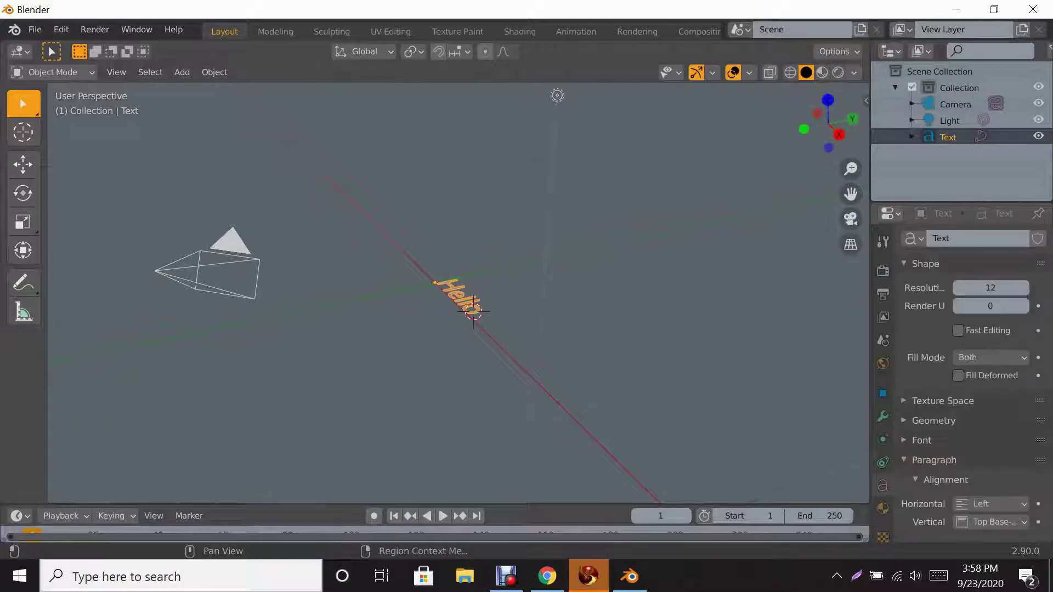
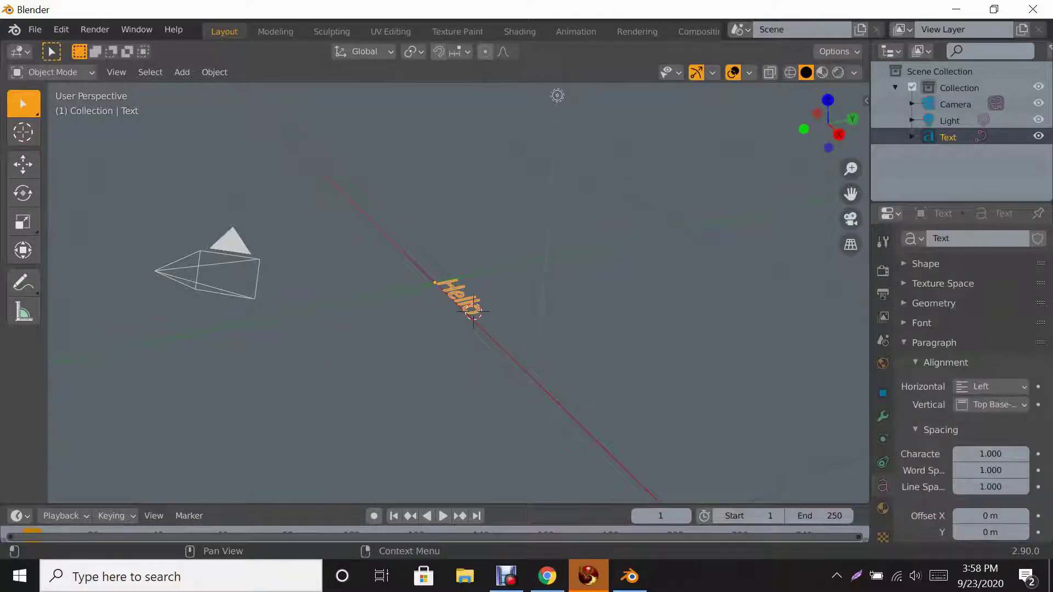
click(933, 342)
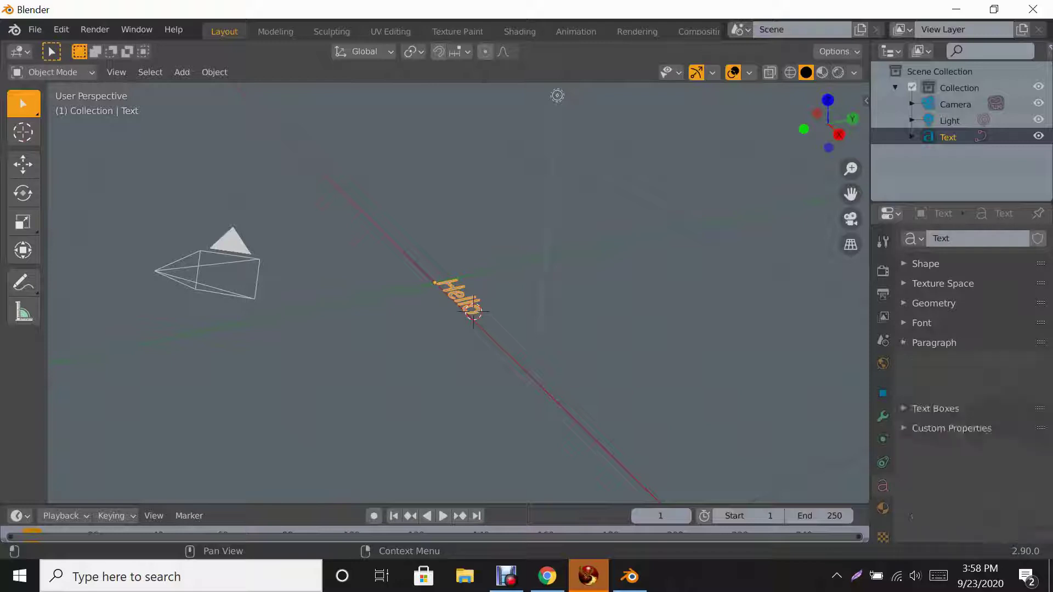
click(921, 323)
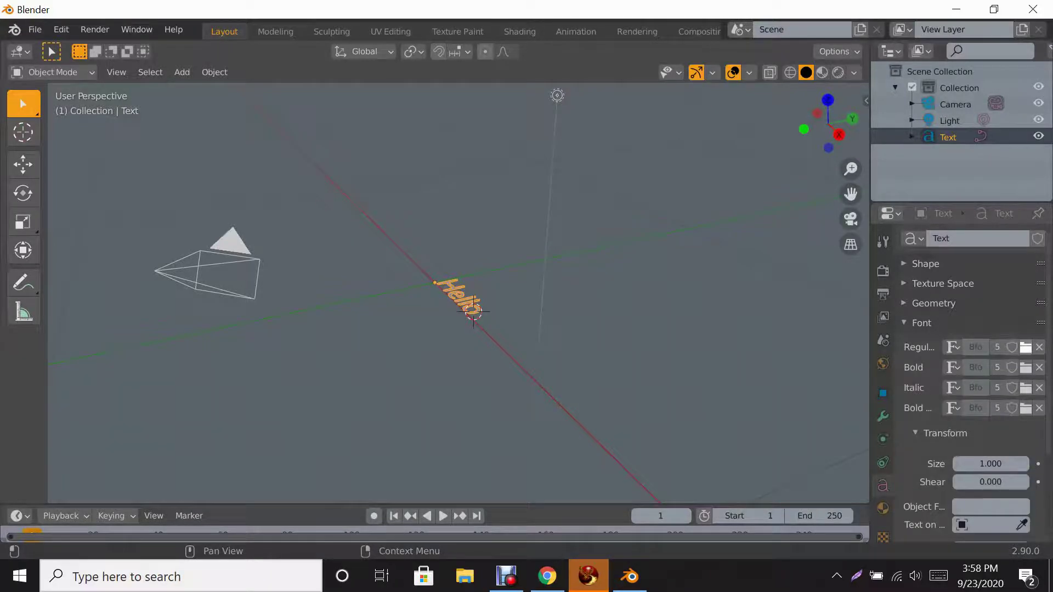
click(1025, 348)
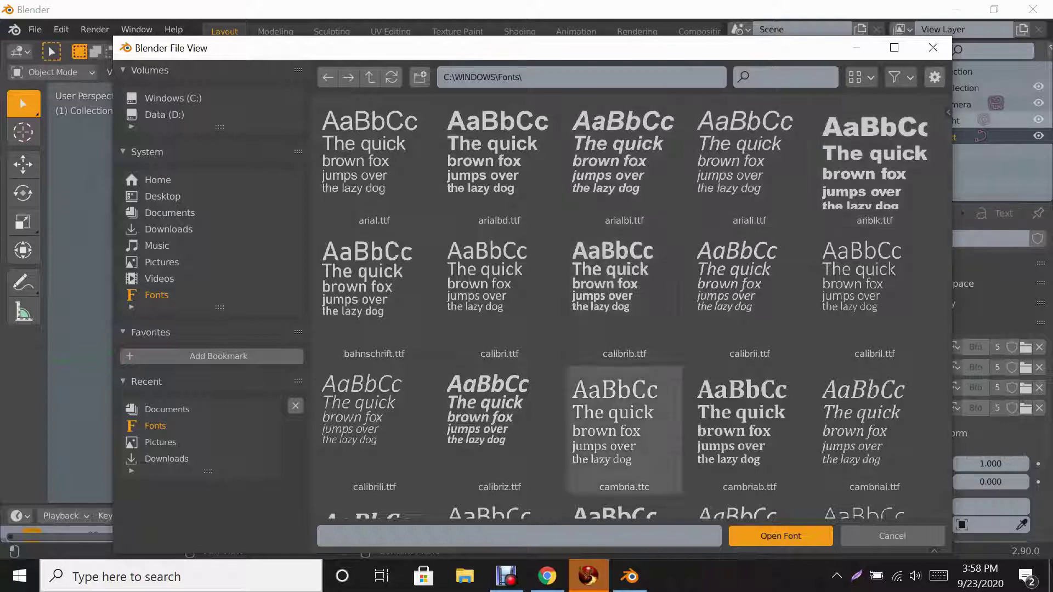
click(624, 159)
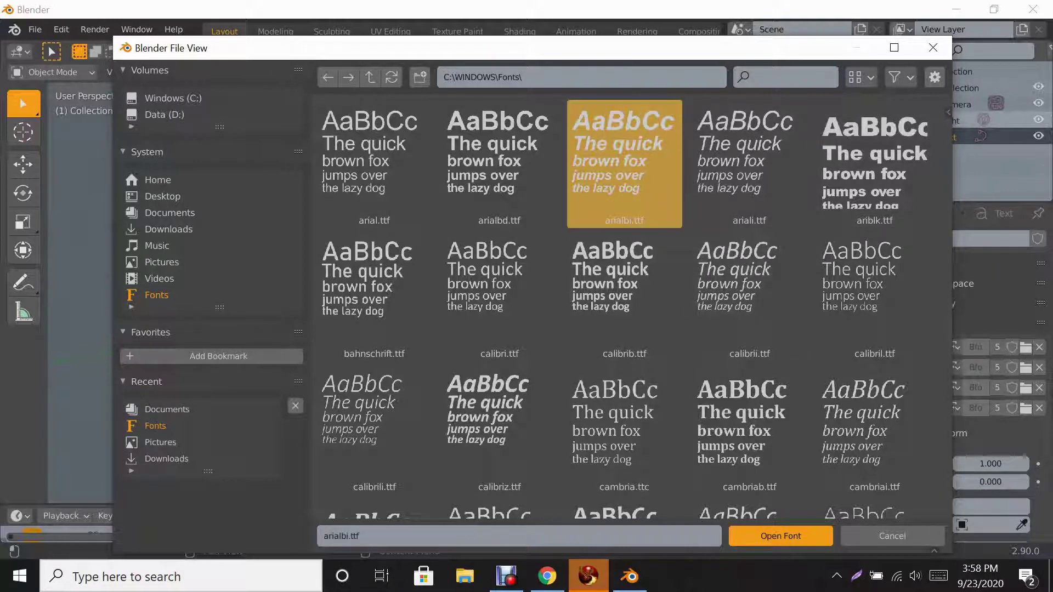
click(781, 536)
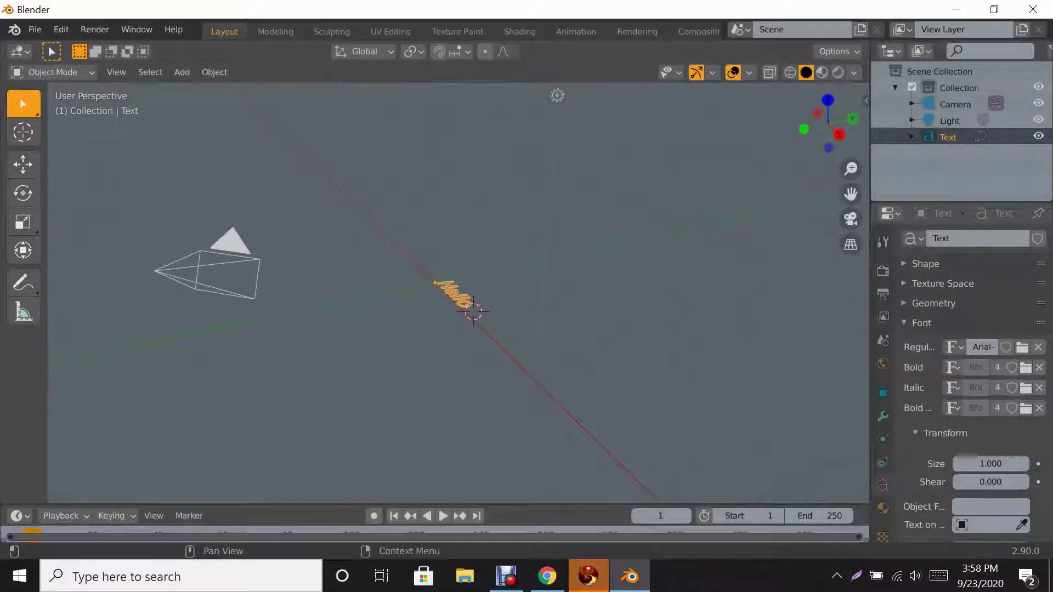
- Give the Hello text thickness by setting its geometry extrude to 0.03 m
click(921, 323)
click(932, 303)
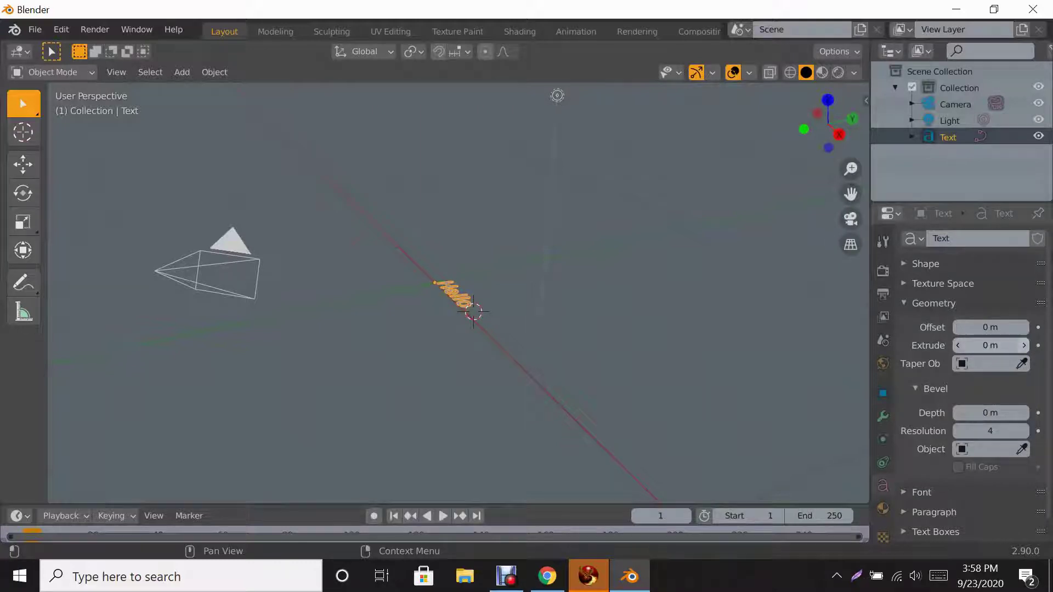
drag(990, 345, 1015, 345)
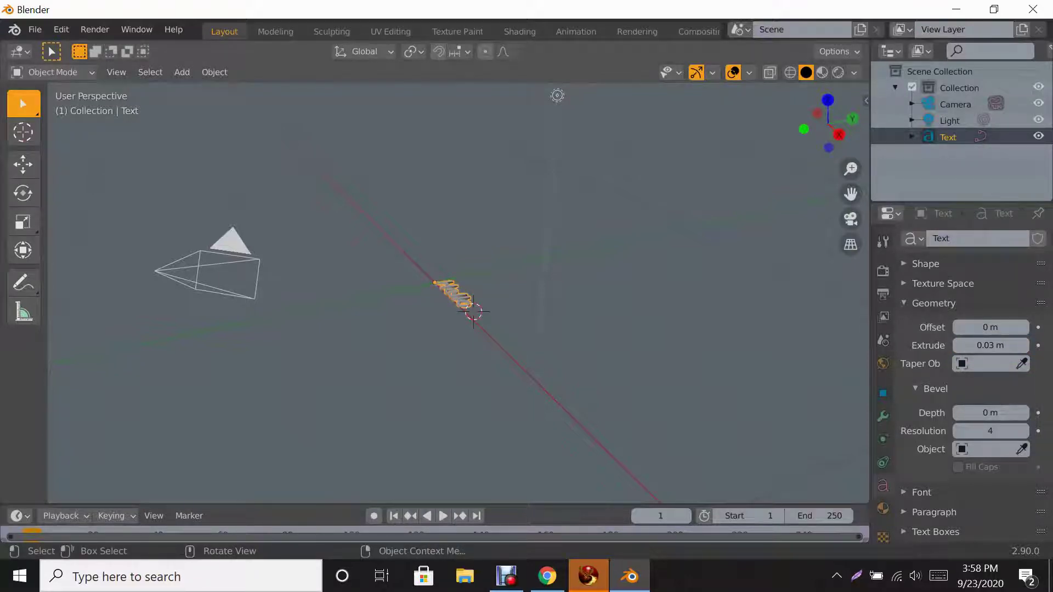
- In camera view, rotate the Hello text exactly 90° about the global X axis so it stands upright
key(KP_0)
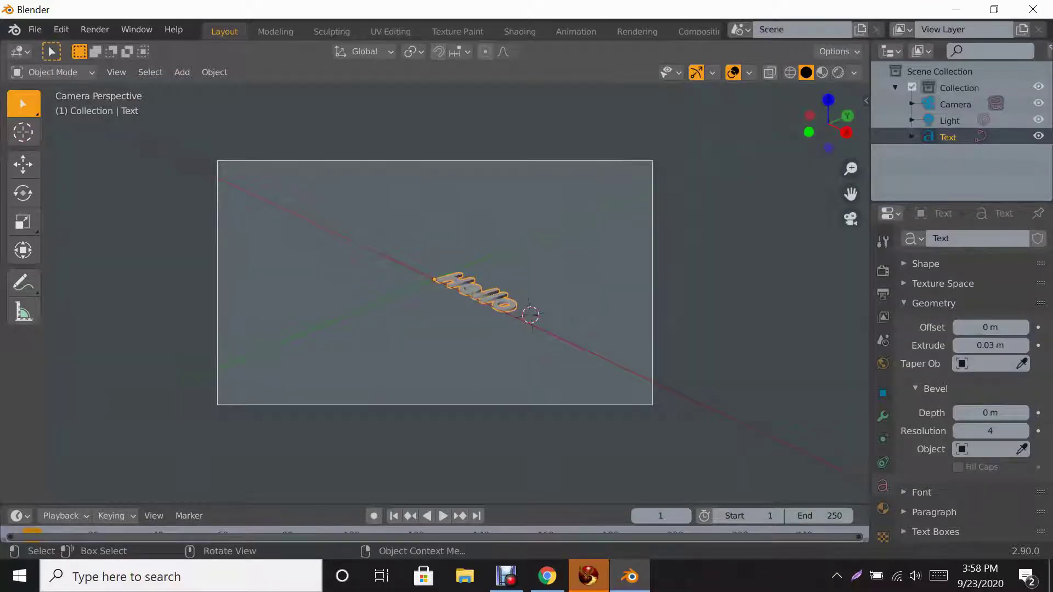
scroll(433, 290, up, 6)
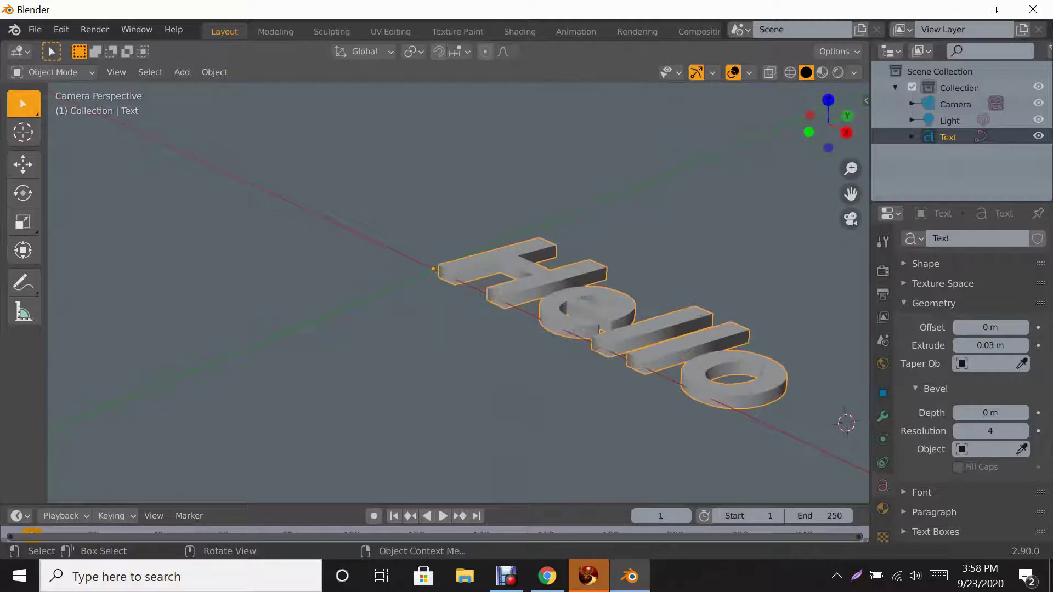
scroll(459, 293, down, 3)
scroll(459, 293, up, 4)
scroll(459, 293, down, 2)
scroll(433, 270, up, 1)
click(23, 193)
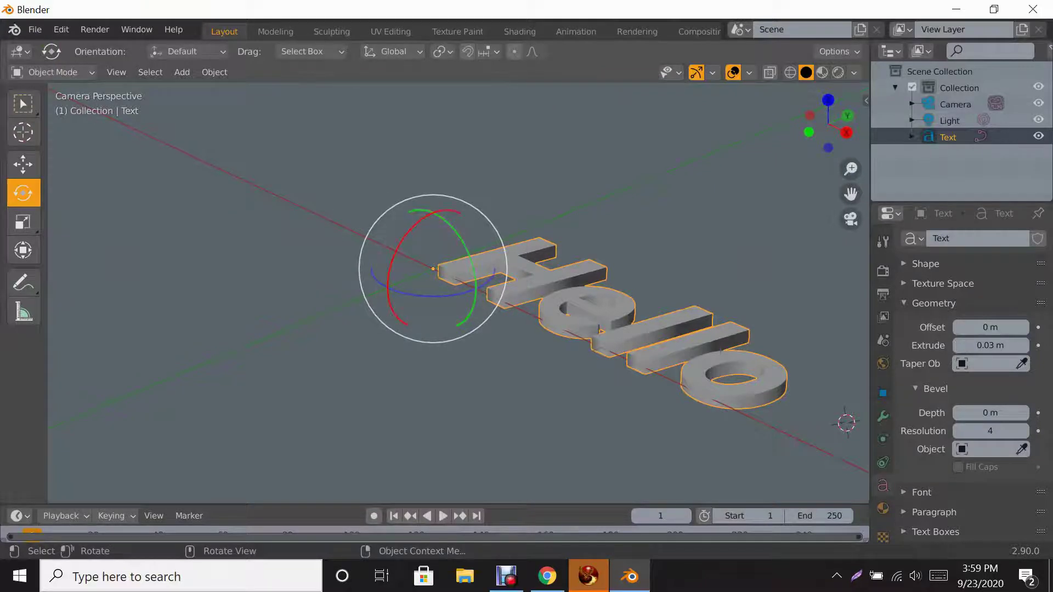
drag(426, 215, 370, 296)
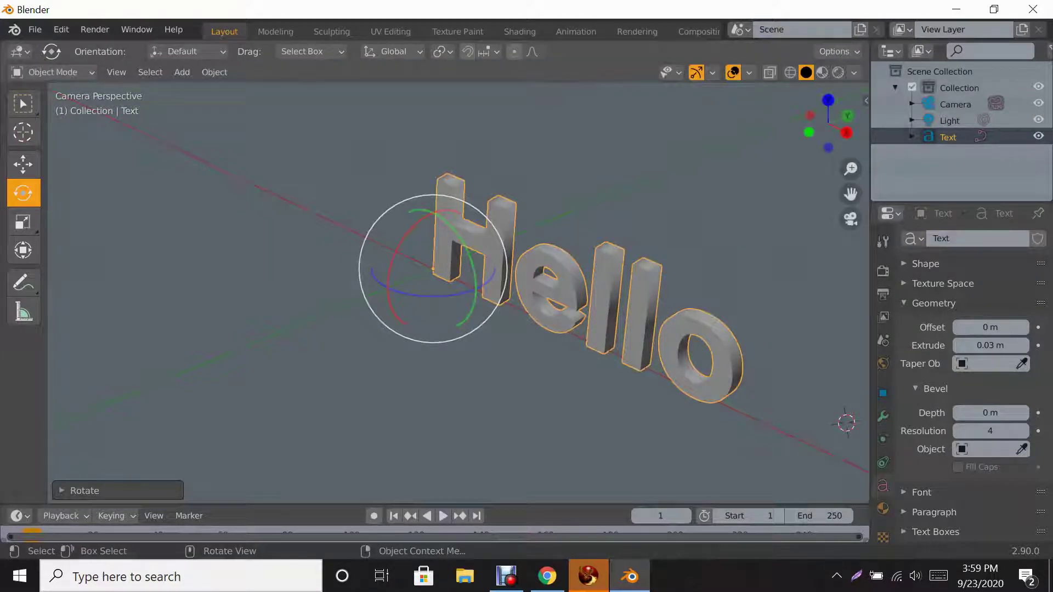
click(84, 490)
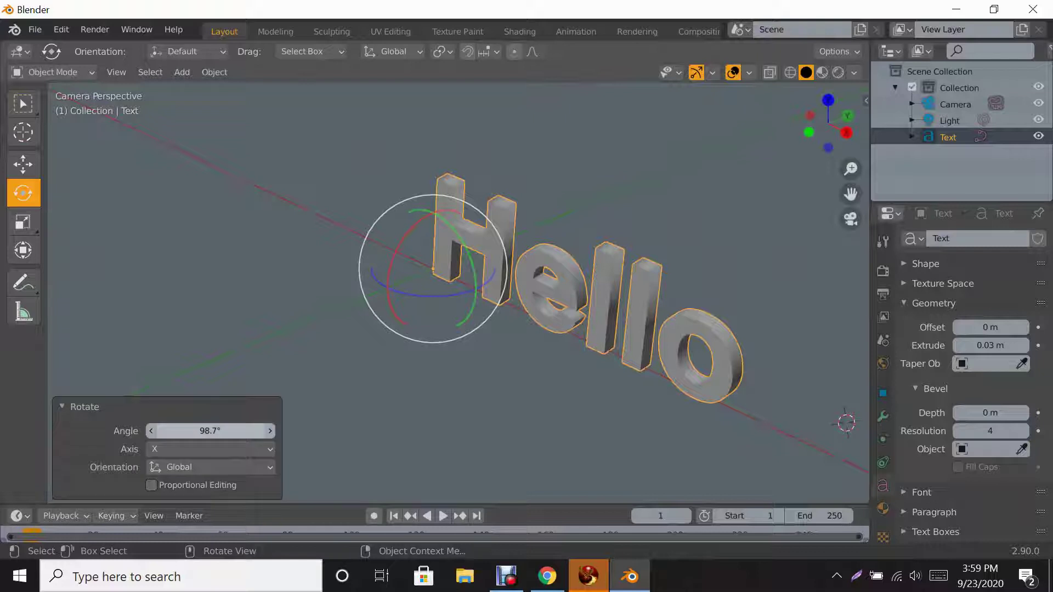
click(152, 431)
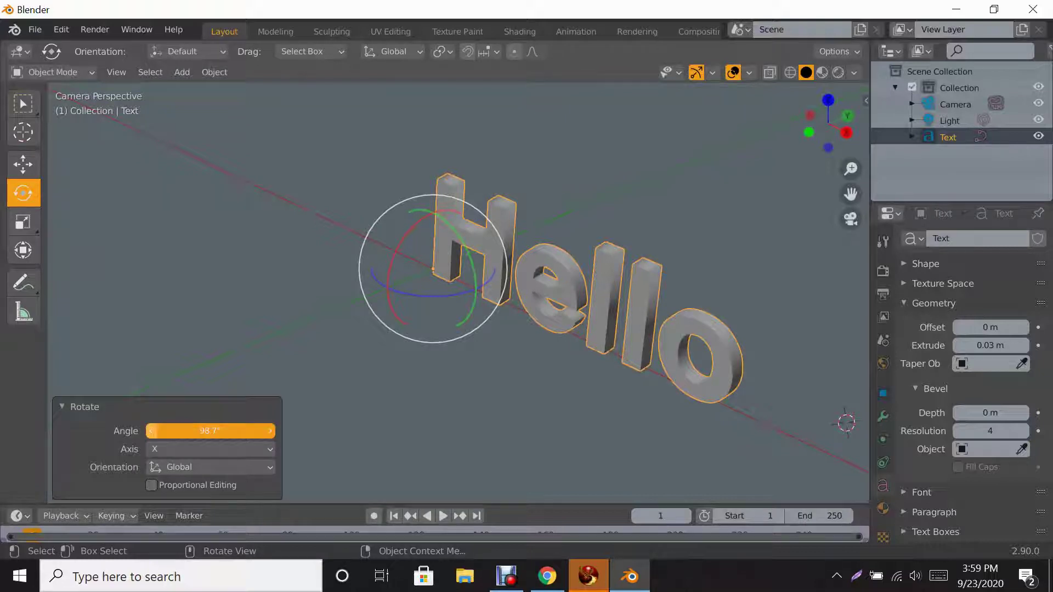
click(210, 431)
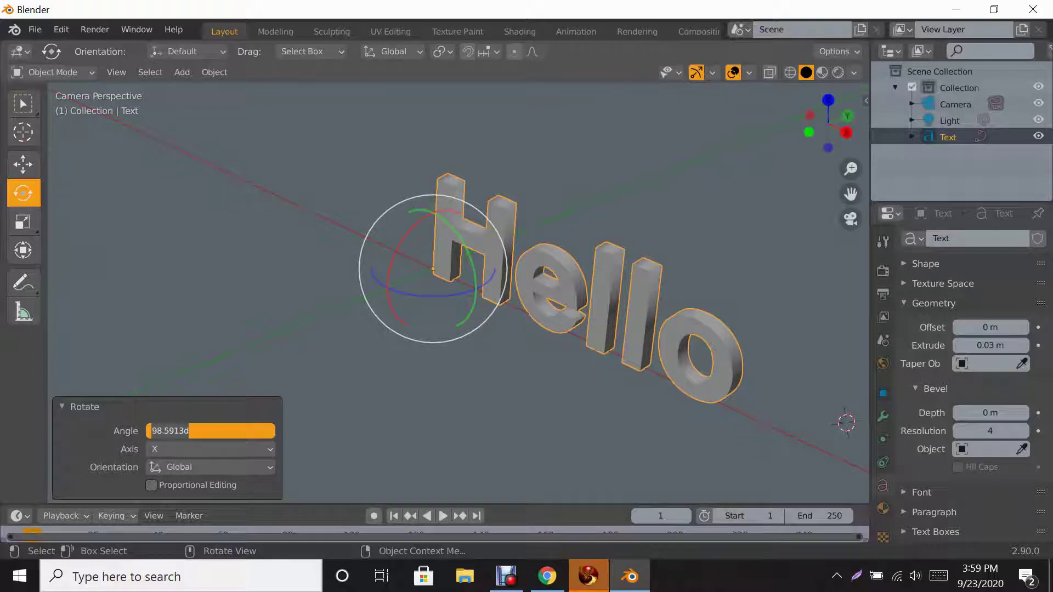
text(90)
key(Return)
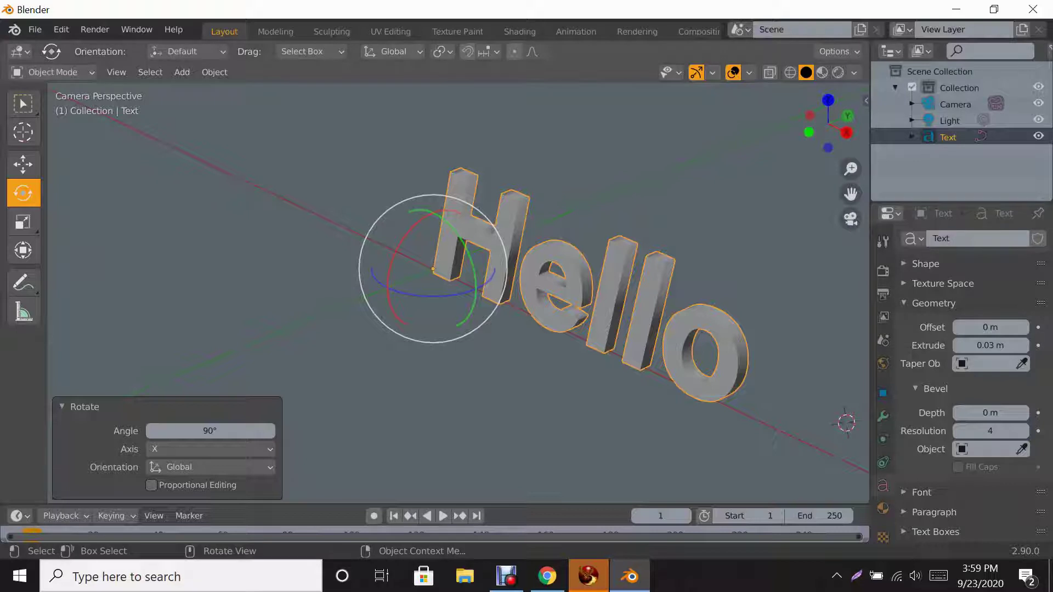
key(shift)
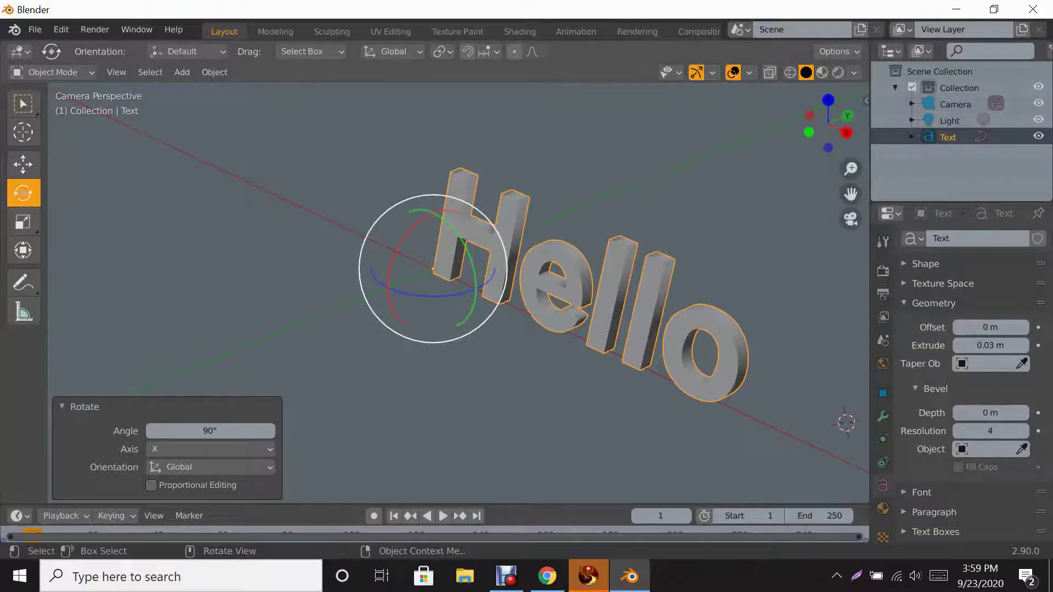
click(214, 72)
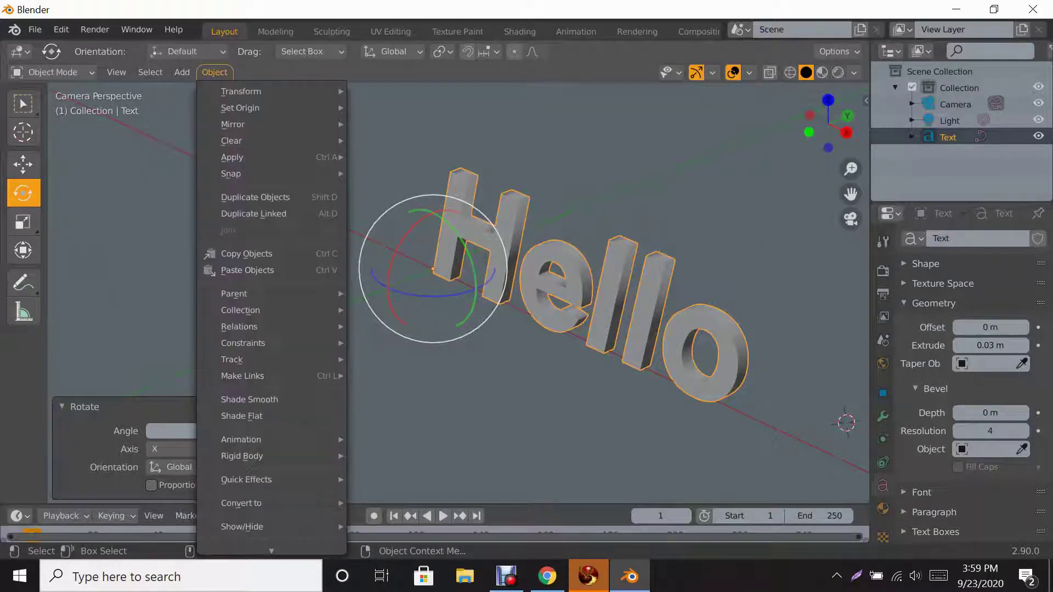
key(Escape)
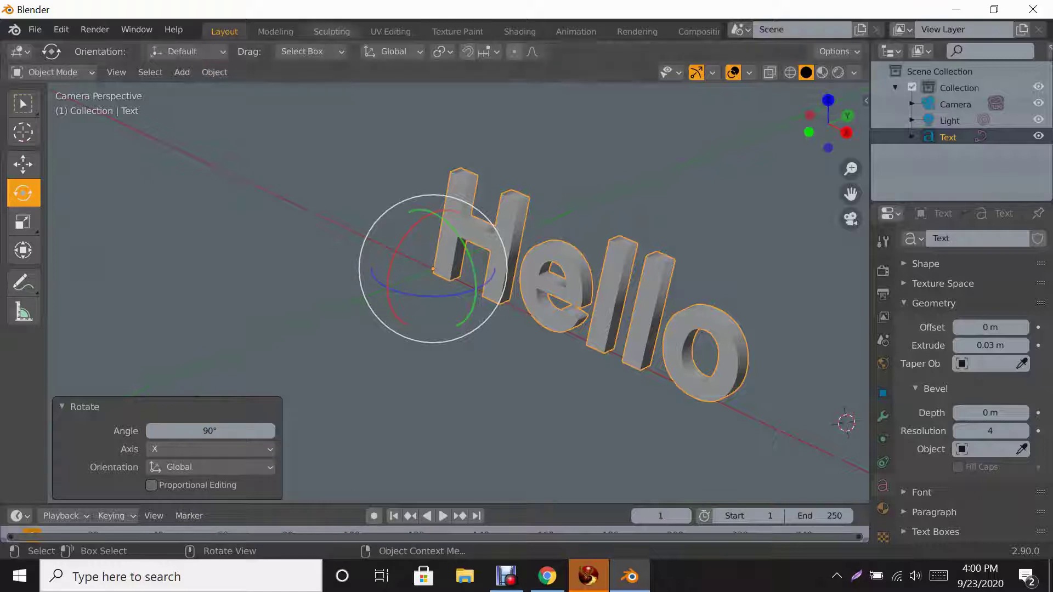
click(214, 72)
key(Escape)
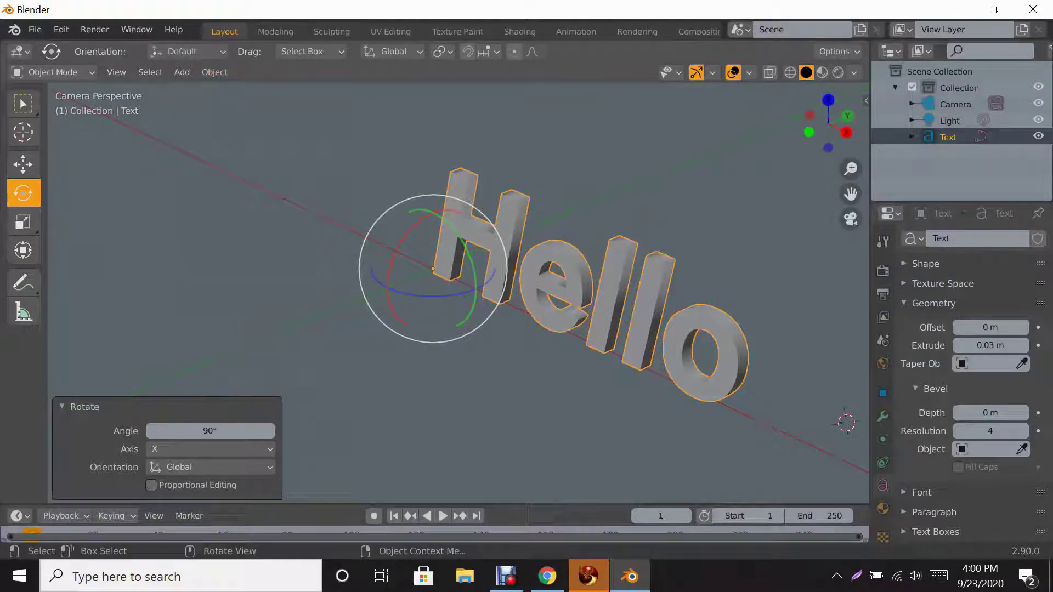
- Convert the Hello text object from text to a mesh
click(214, 72)
mouse_move(241, 503)
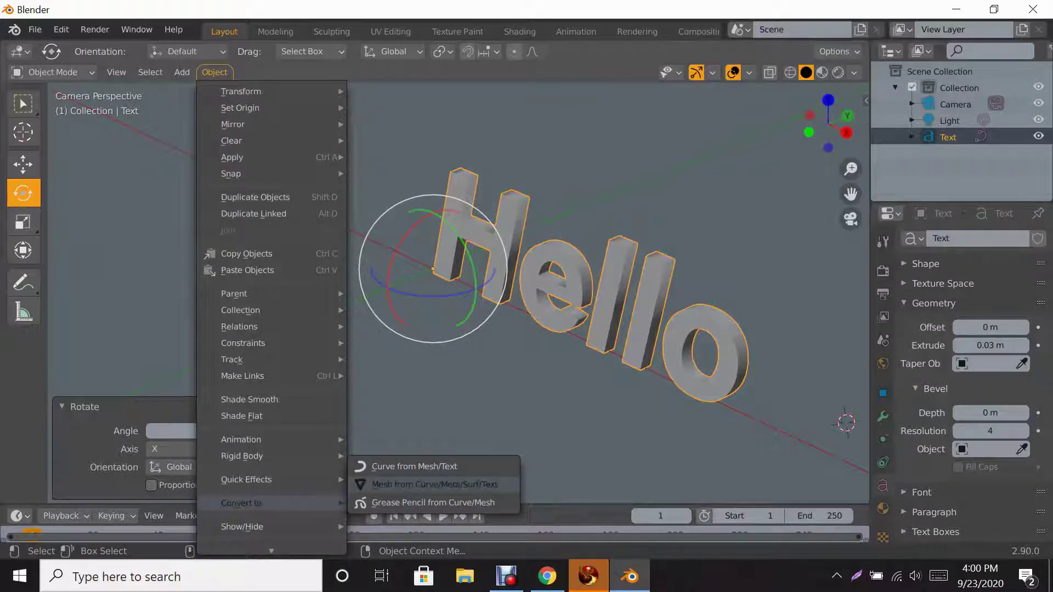
click(416, 484)
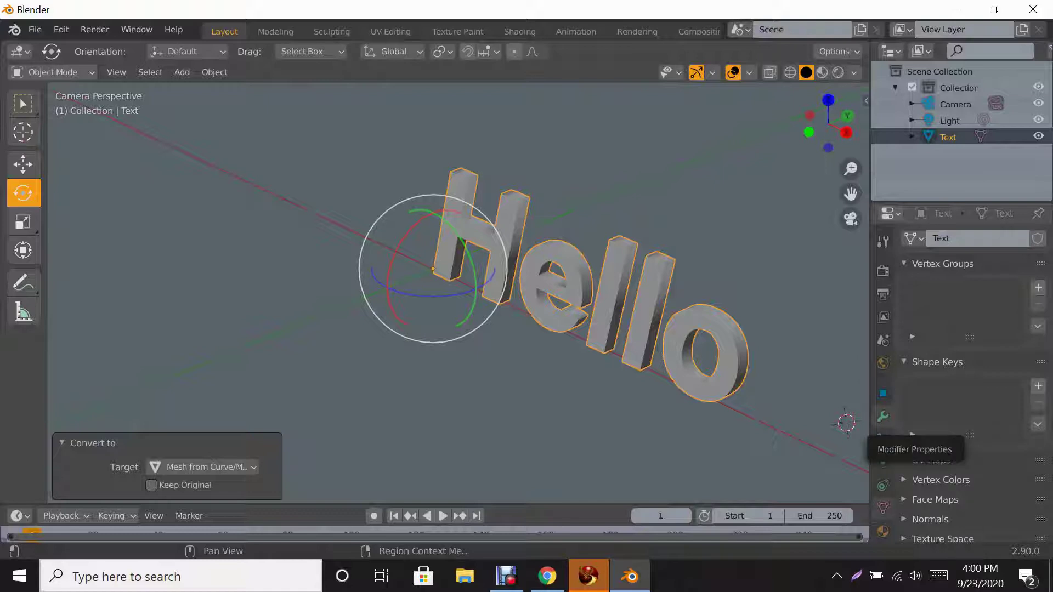
- Add a Decimate modifier to the Hello mesh, lower its collapse ratio to about 0.25, and apply the modifier
click(883, 416)
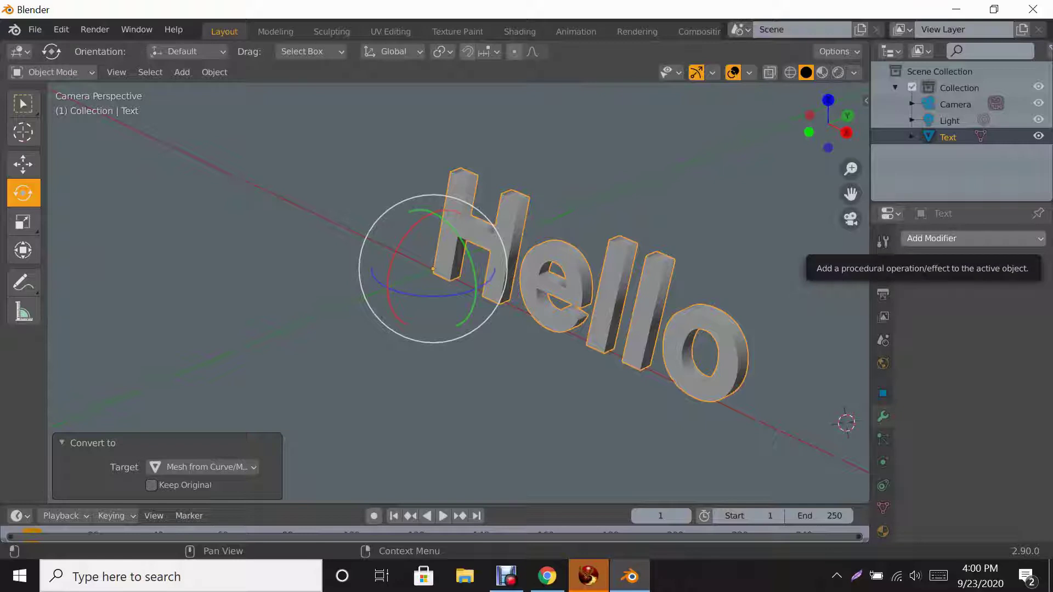
click(970, 238)
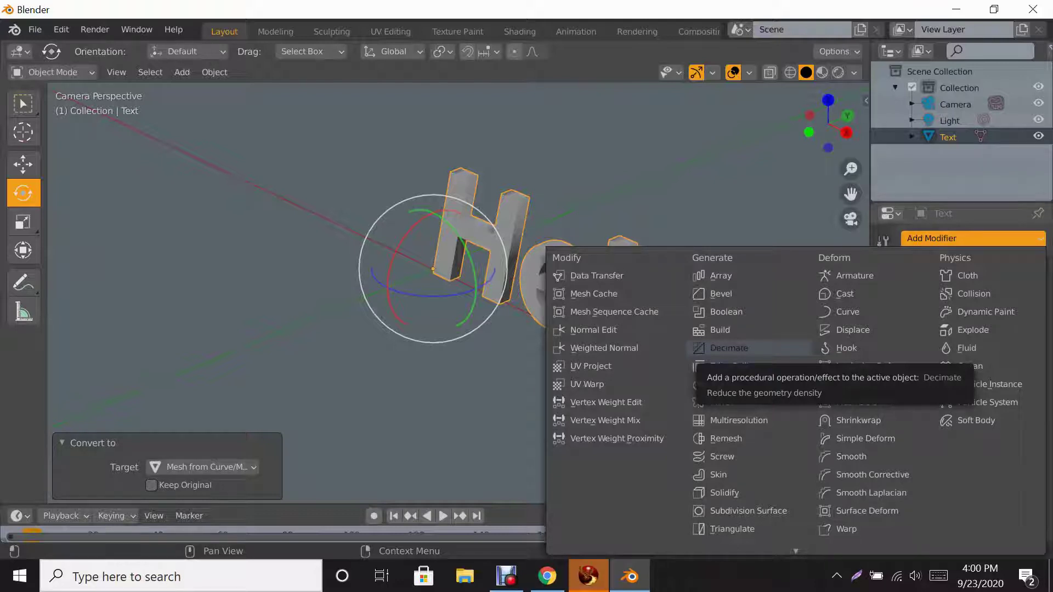
click(729, 348)
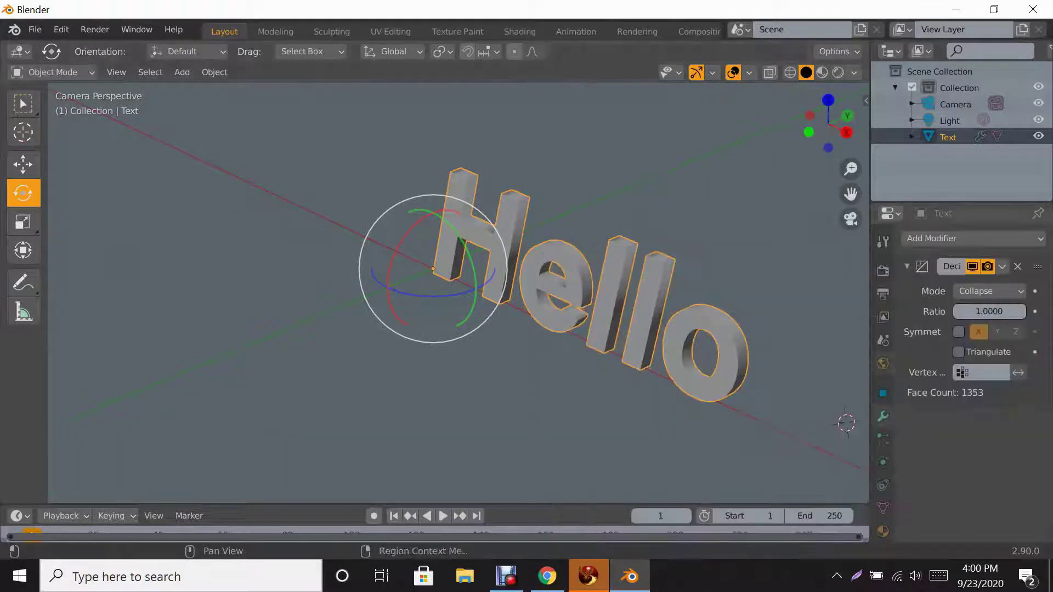
mouse_move(989, 311)
mouse_down()
mouse_move(961, 311)
mouse_move(990, 310)
mouse_up()
drag(988, 310, 961, 311)
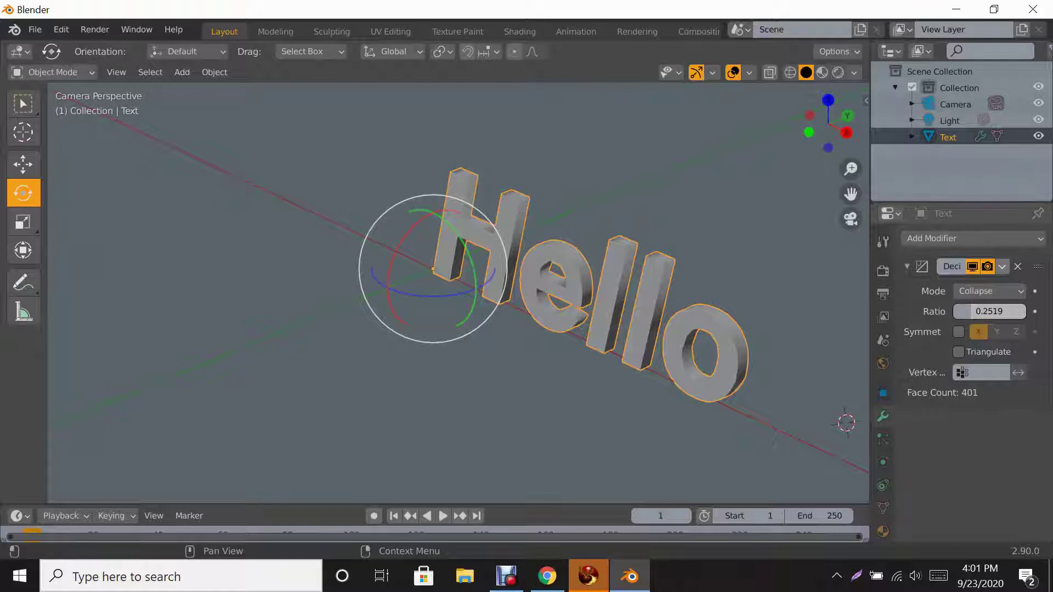
click(1002, 266)
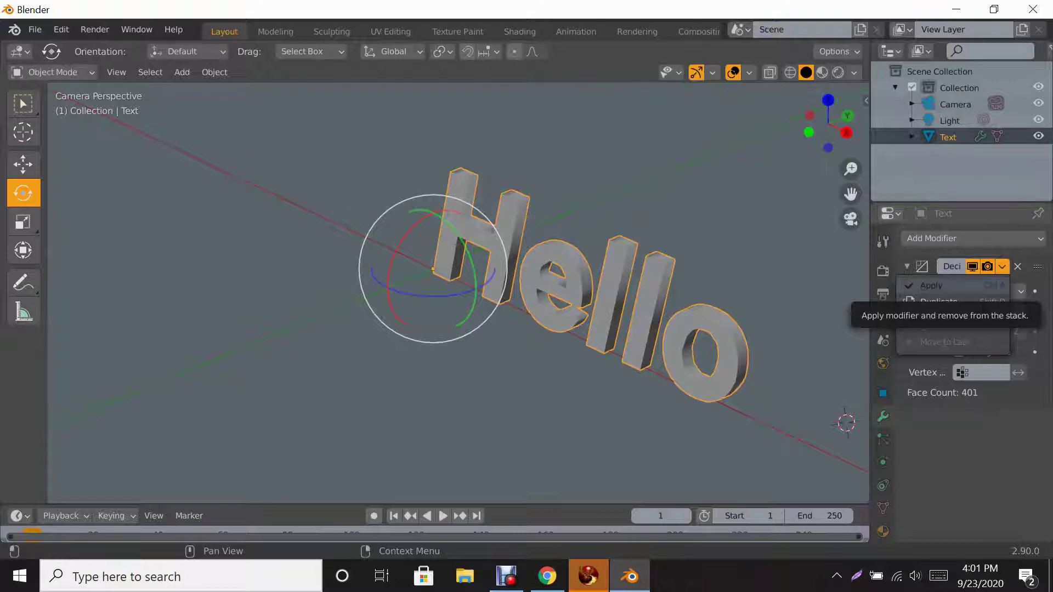
click(931, 285)
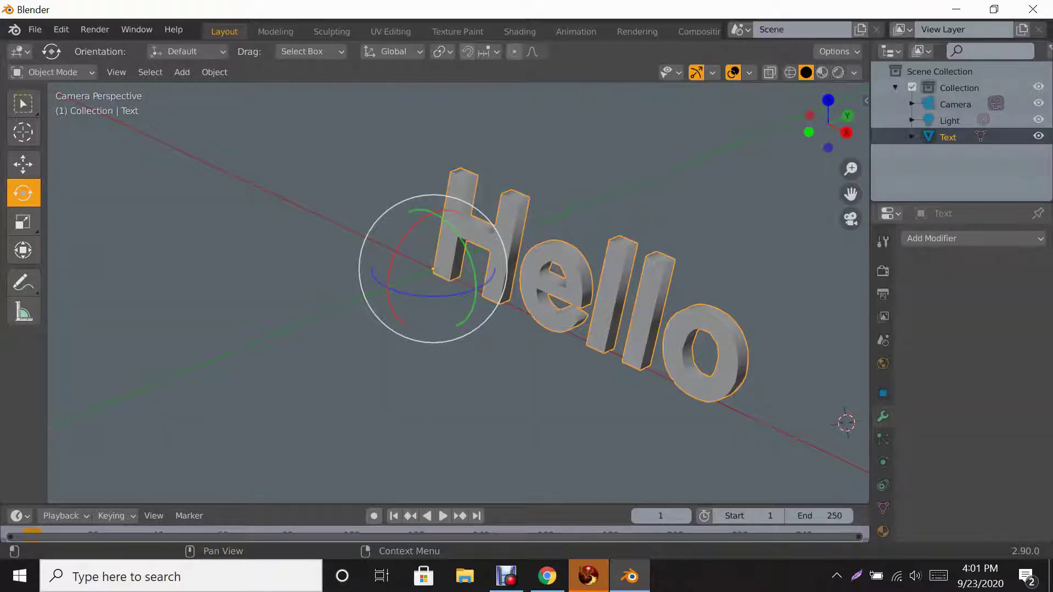
- Save the project in the Documents folder as "HELLO mesh word sign.blend"
click(35, 29)
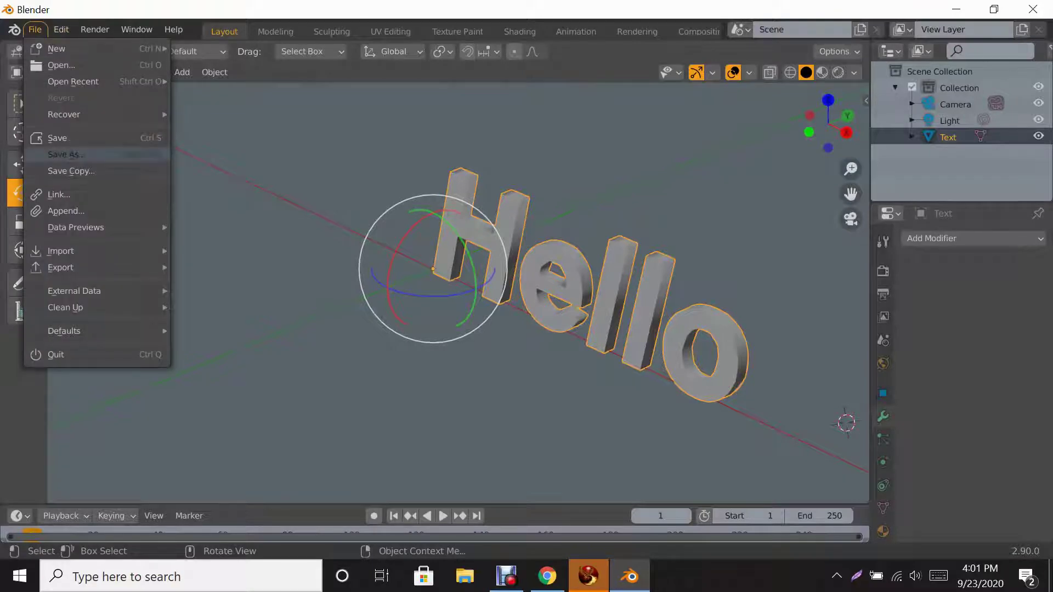
click(67, 154)
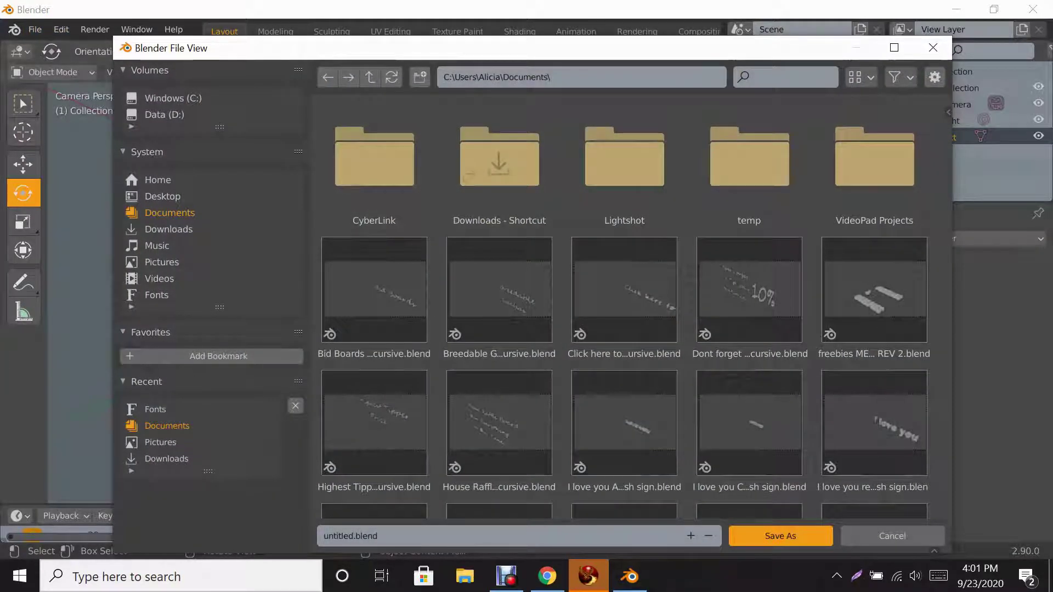
click(378, 536)
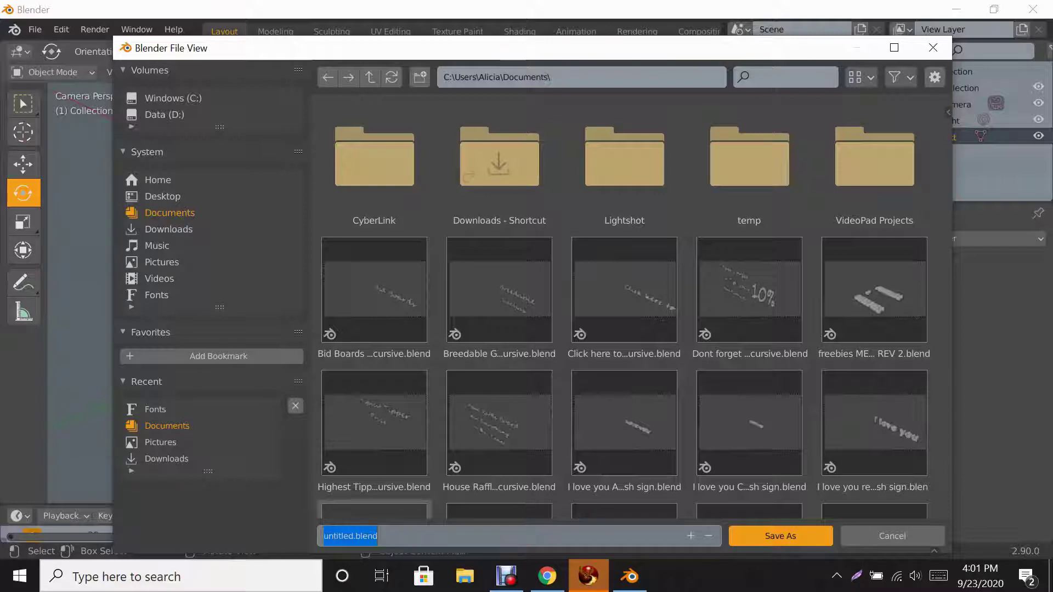
text(HELLO)
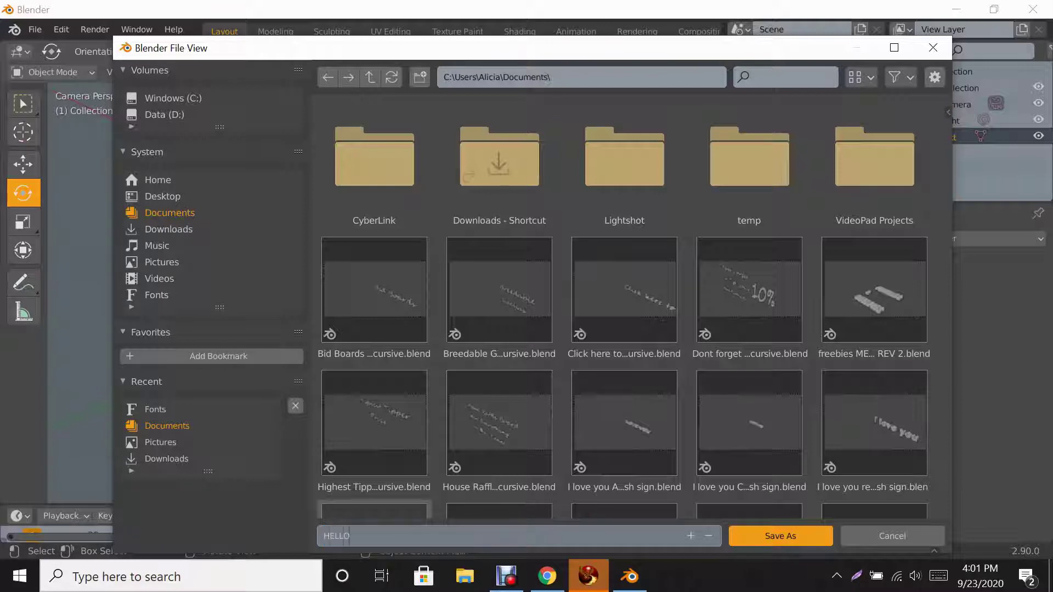
text( mesh wor)
text(n)
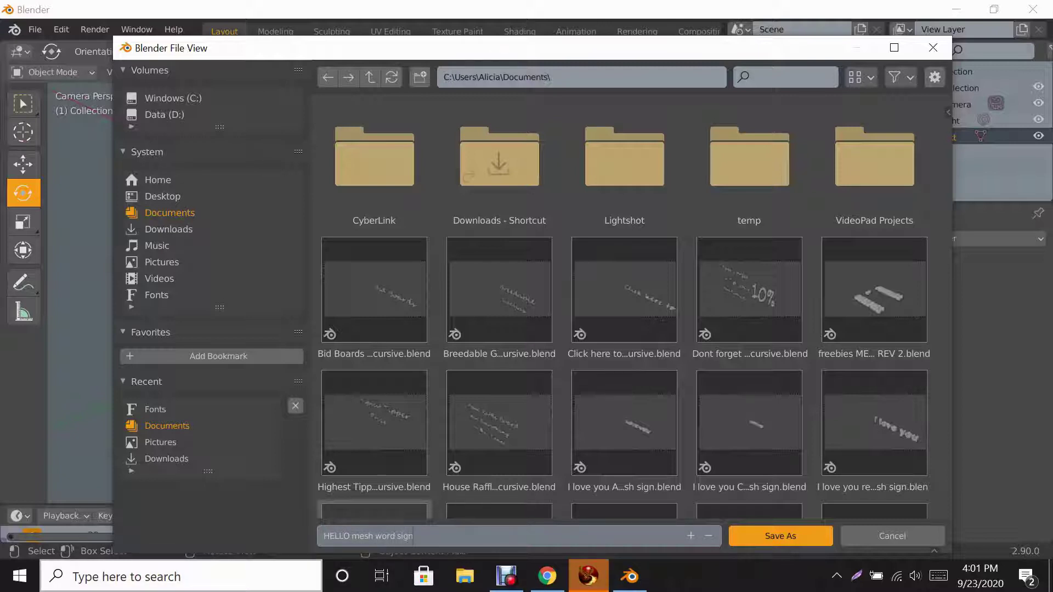
key(Return)
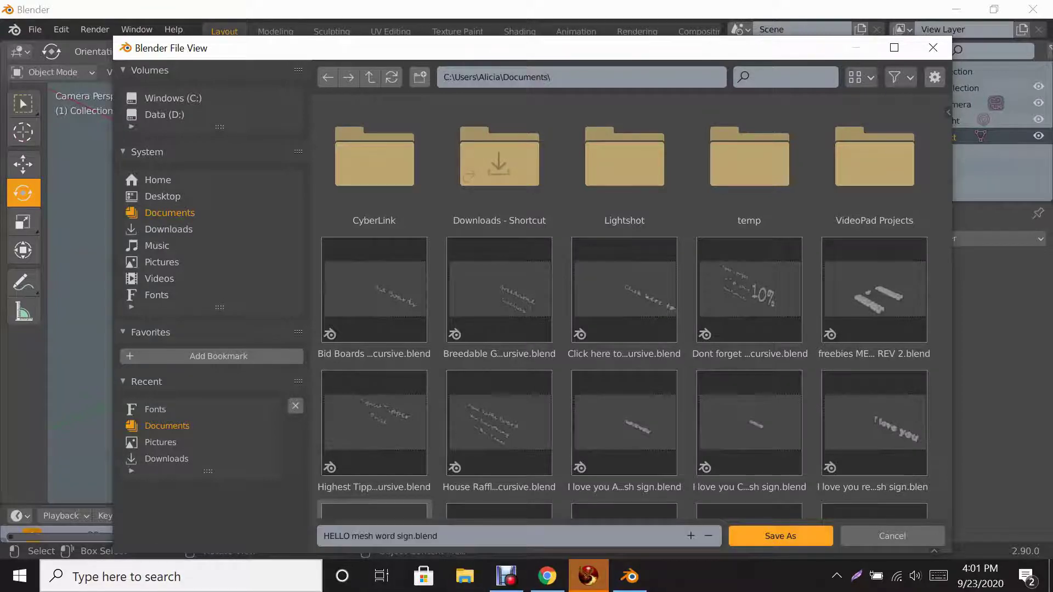
key(Return)
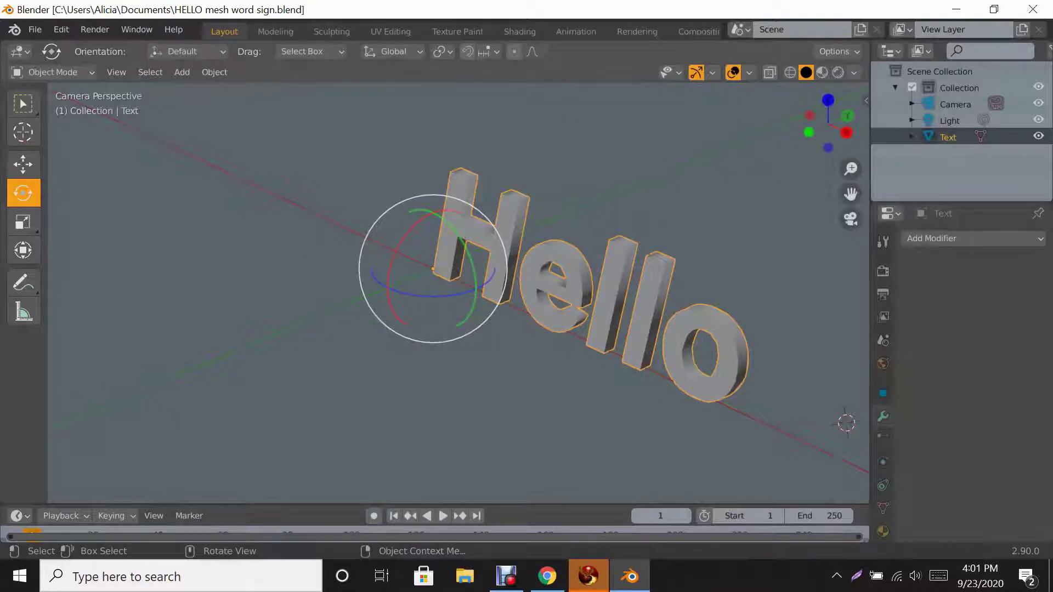
- Export the Hello mesh to the Documents folder in Collada format as "HELLO mesh word sign.dae"
click(35, 29)
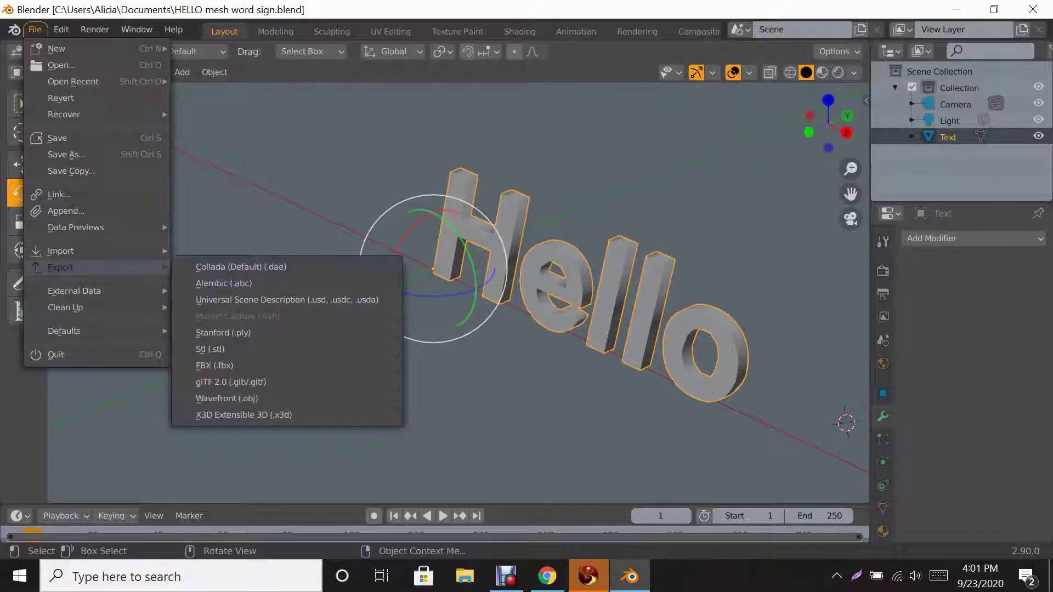
mouse_move(60, 267)
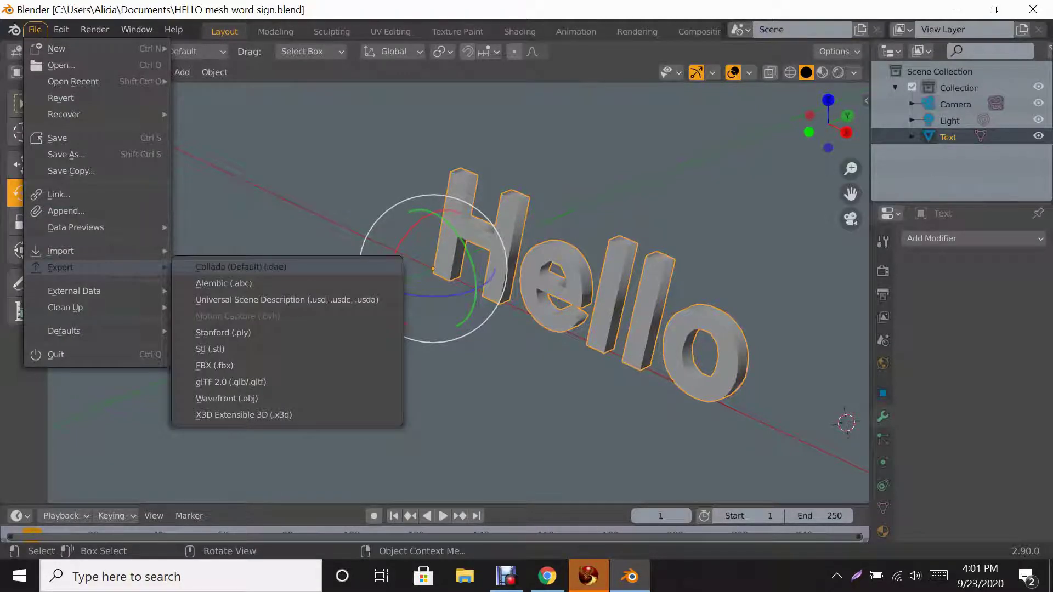
click(241, 267)
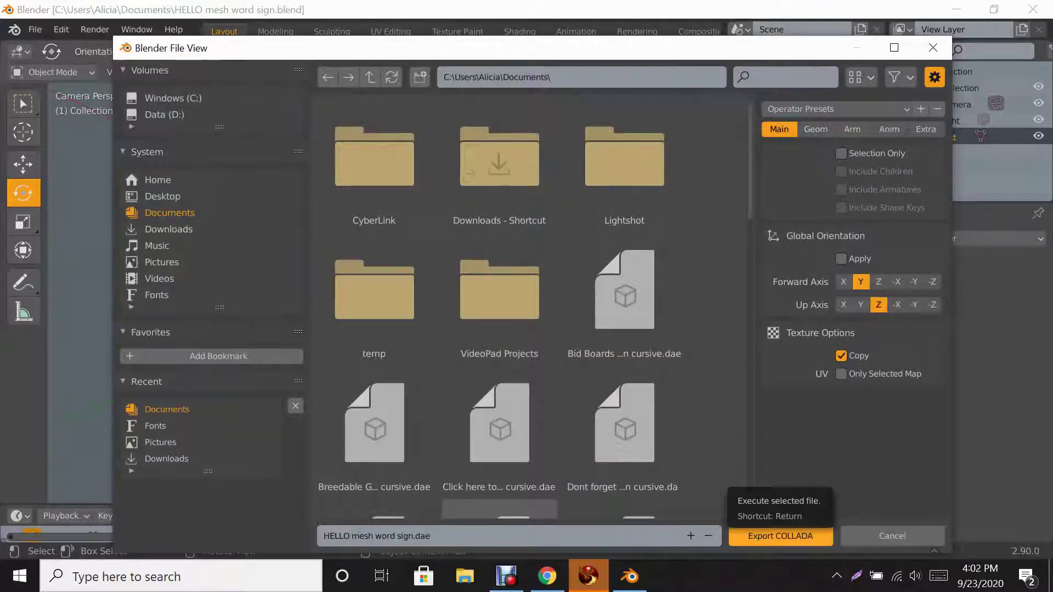
click(780, 536)
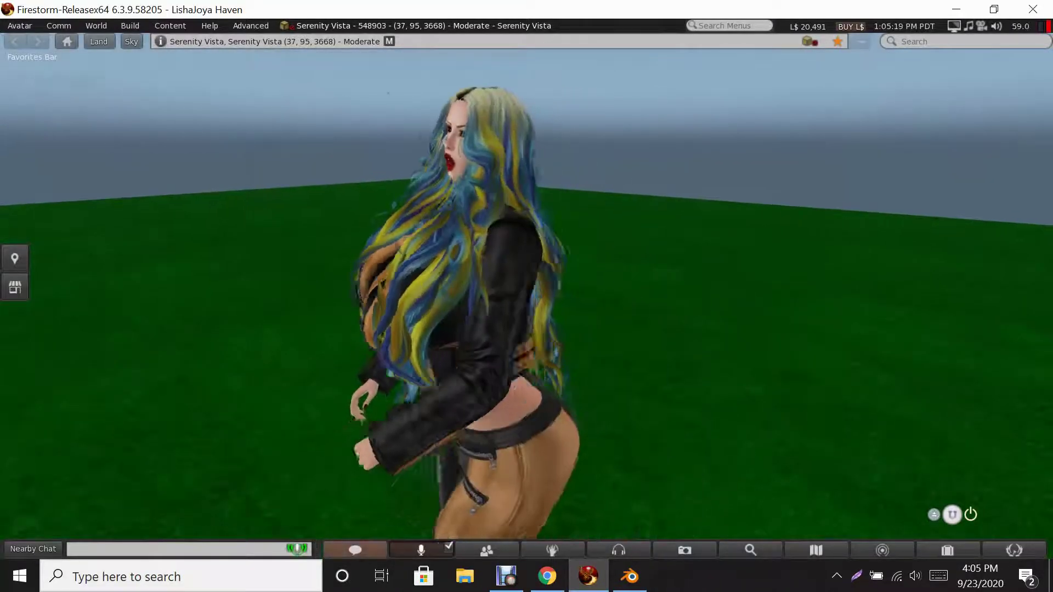
- In Firestorm, start a mesh model upload to bring up the file chooser
scroll(526, 297, down, 4)
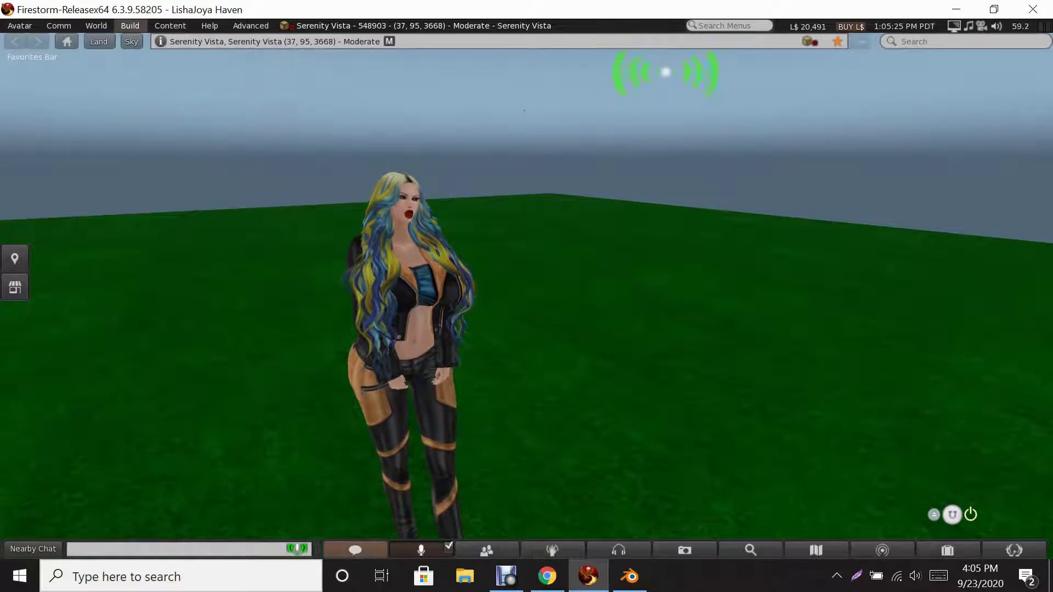
click(130, 26)
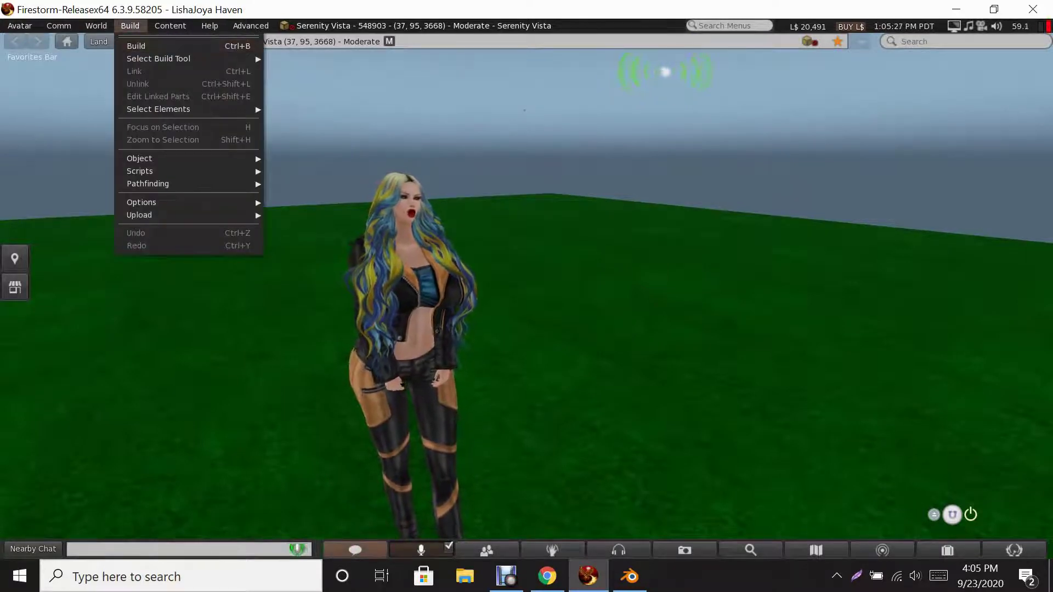
mouse_move(140, 158)
mouse_move(139, 215)
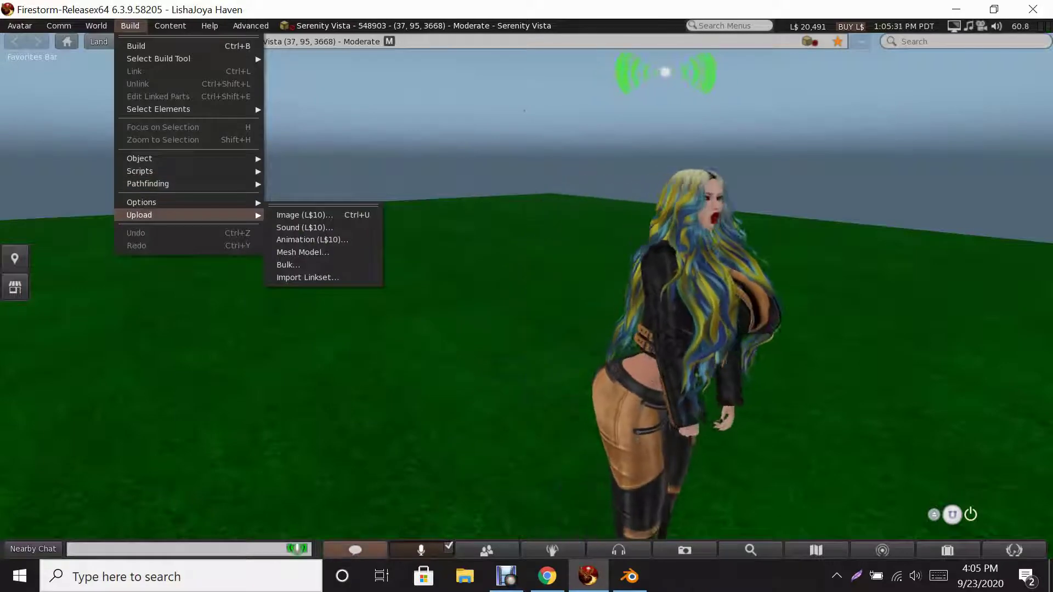
click(303, 252)
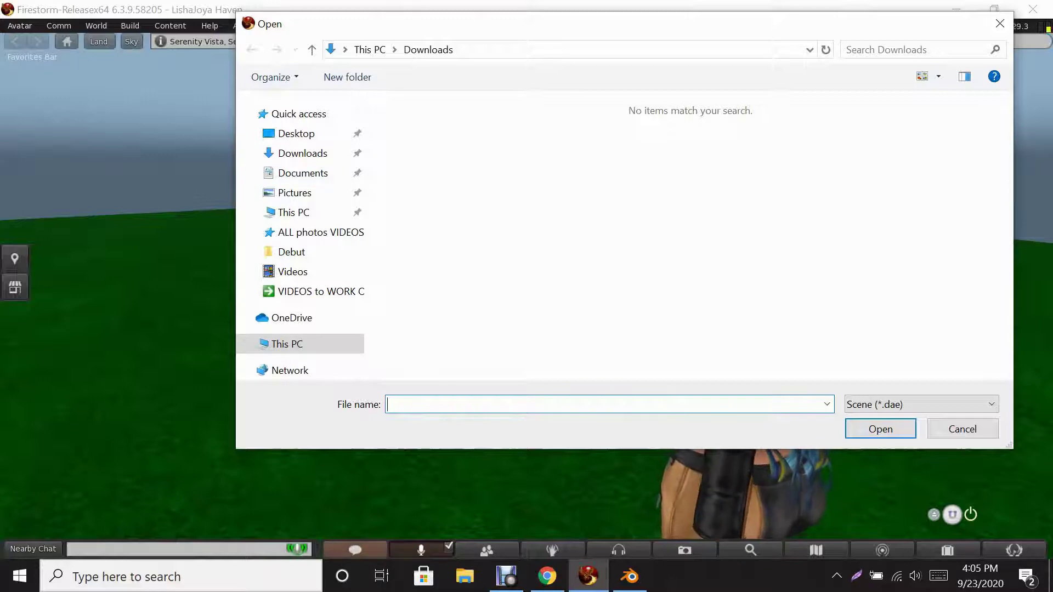
- Switch to Blender and check in the save dialog which folder holds the HELLO mesh word sign file
click(629, 576)
click(35, 29)
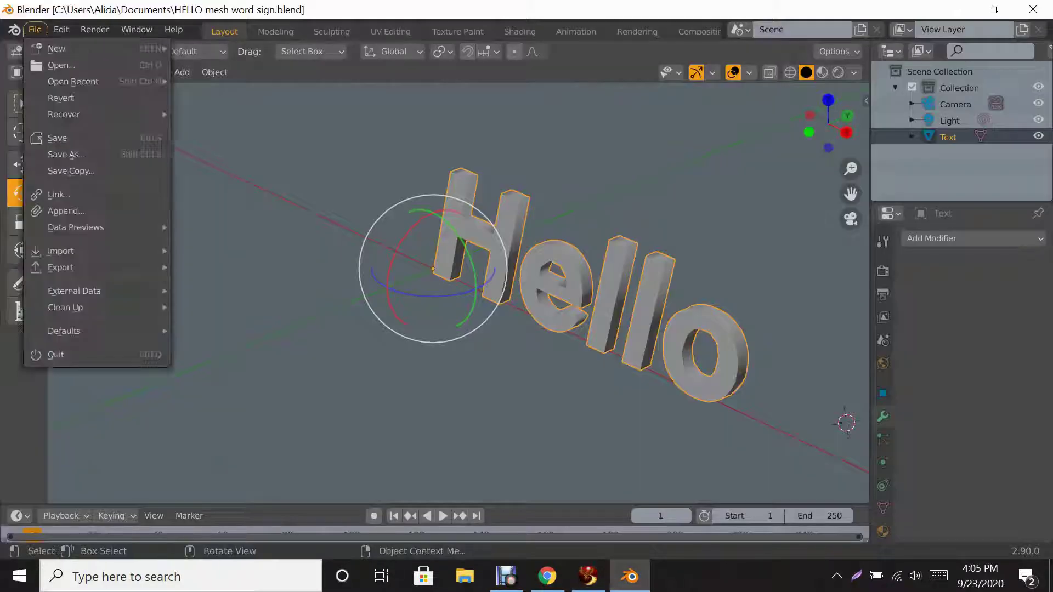
click(66, 154)
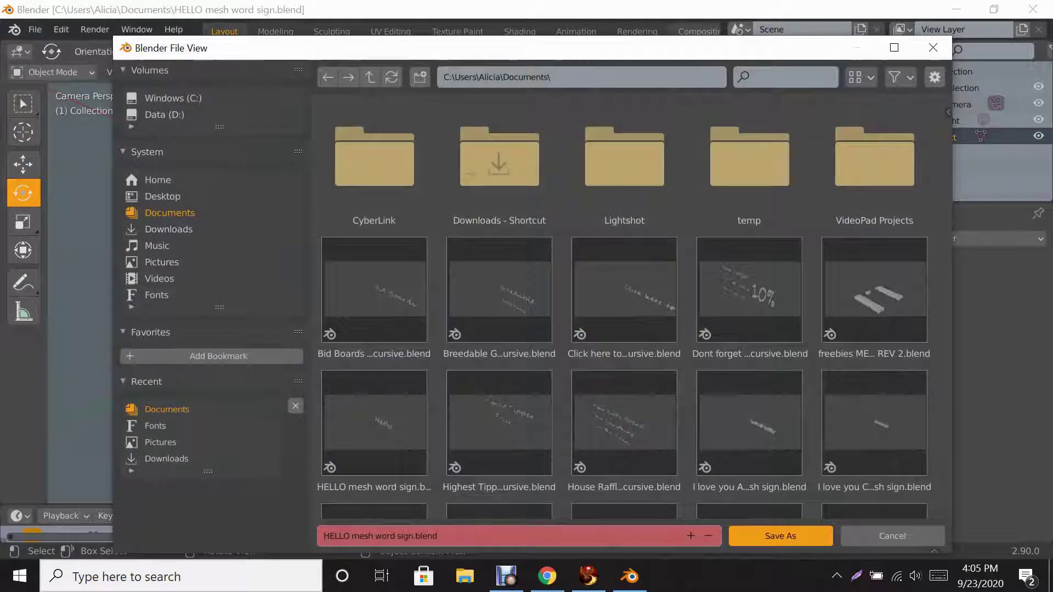
click(933, 47)
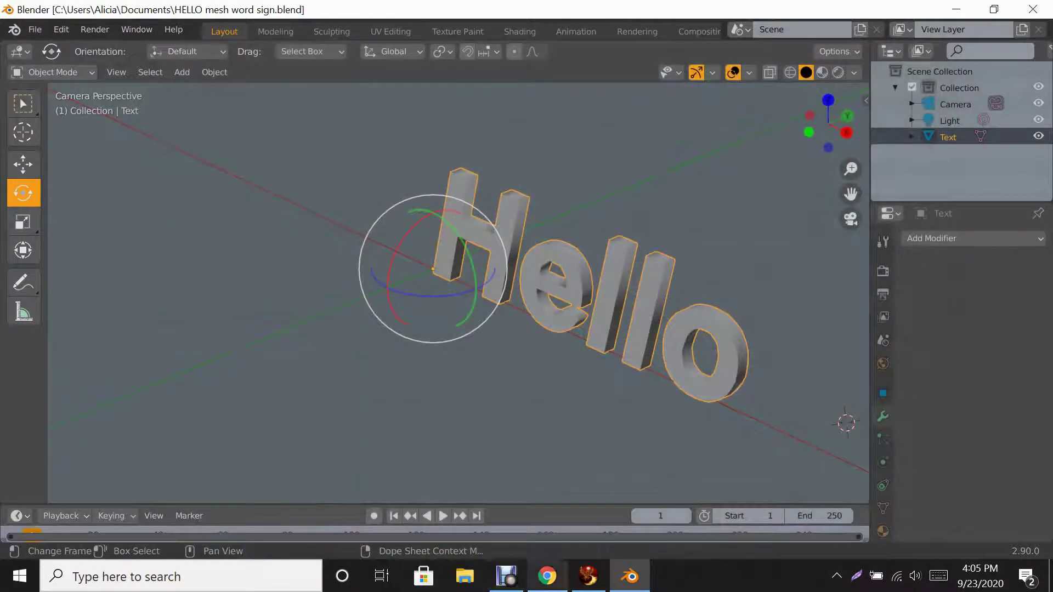
- Back in Firestorm, load "HELLO mesh word sign.dae" from the Documents folder as the model to upload
click(588, 576)
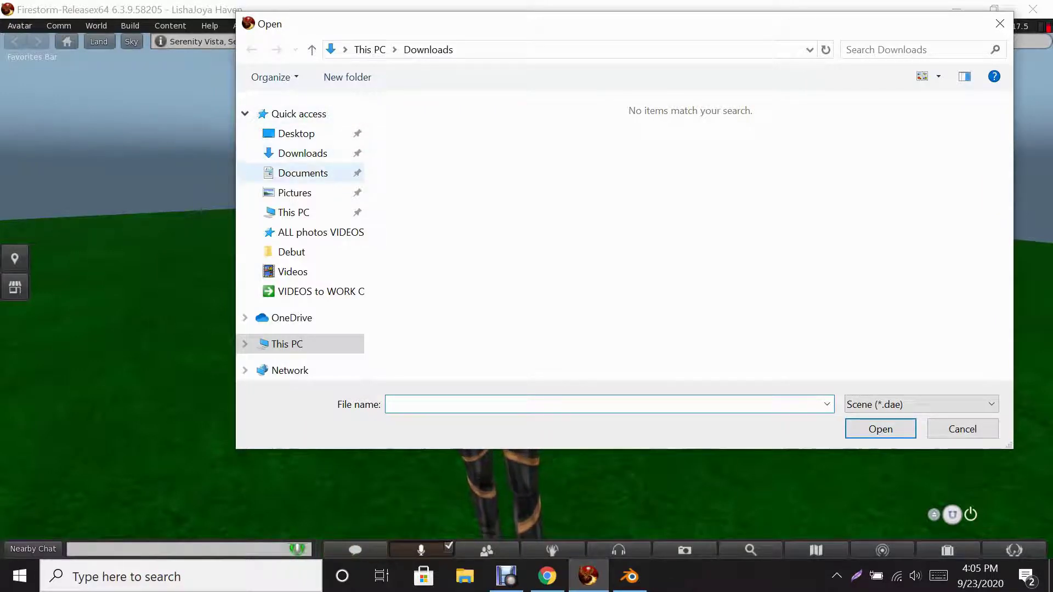
click(303, 173)
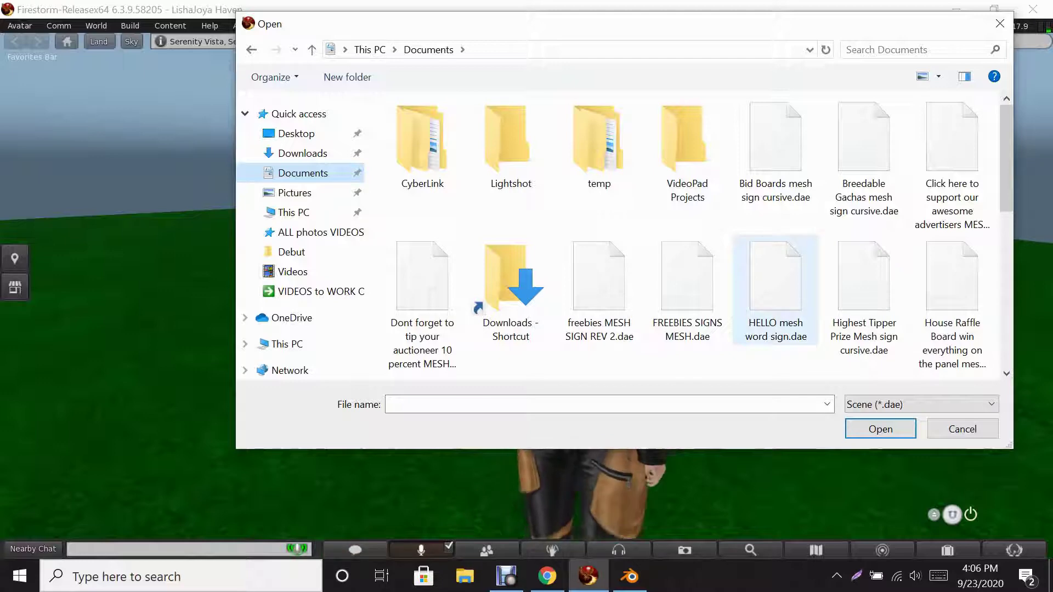
click(775, 291)
click(880, 429)
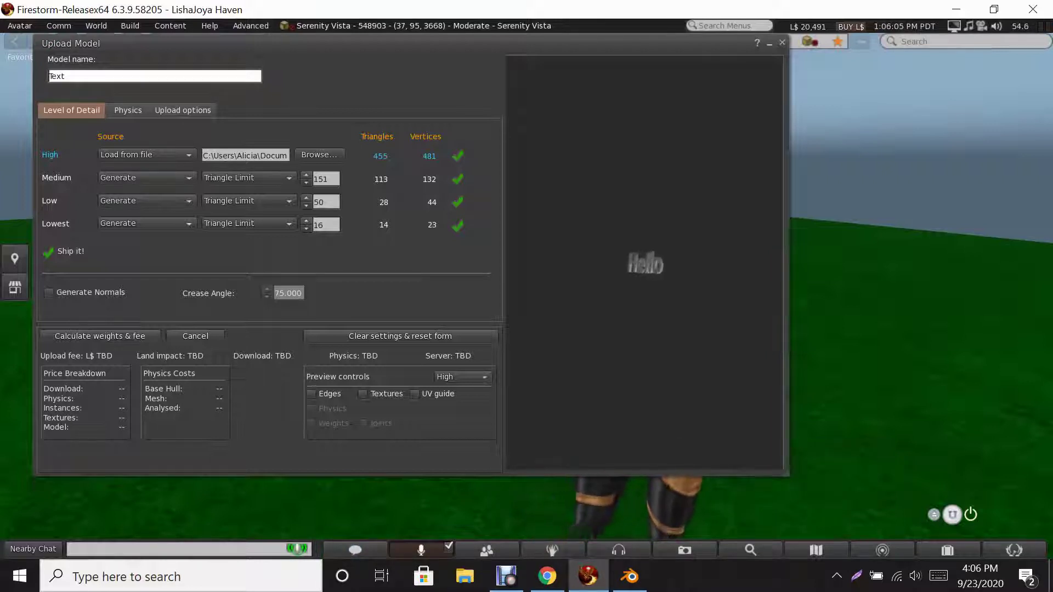
- Name the model "[LJH] Designs HELLO mesh signs ARIEL font" in the upload settings
drag(644, 264, 565, 232)
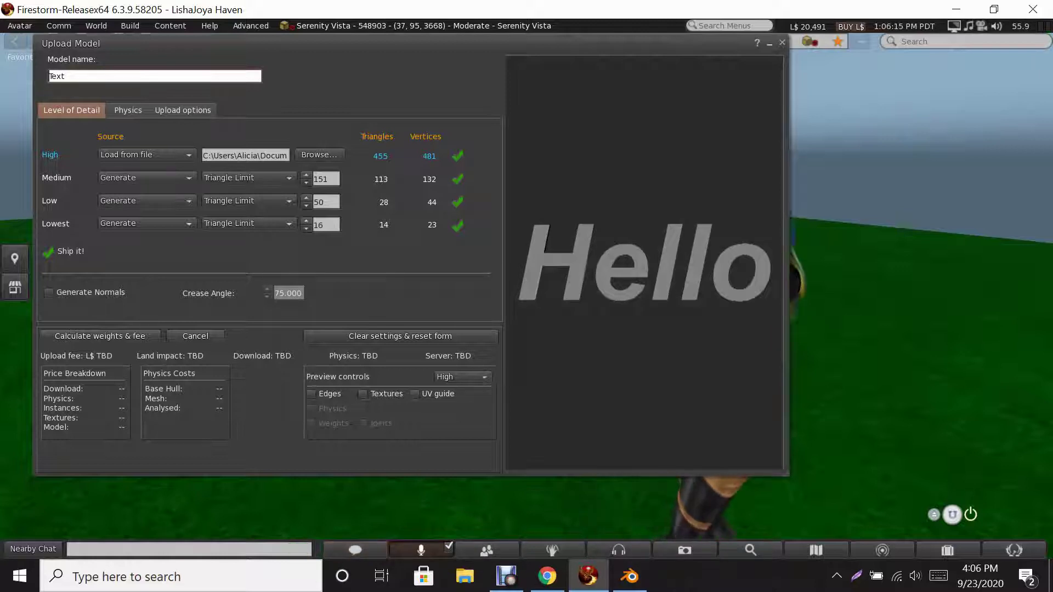
drag(66, 76, 48, 77)
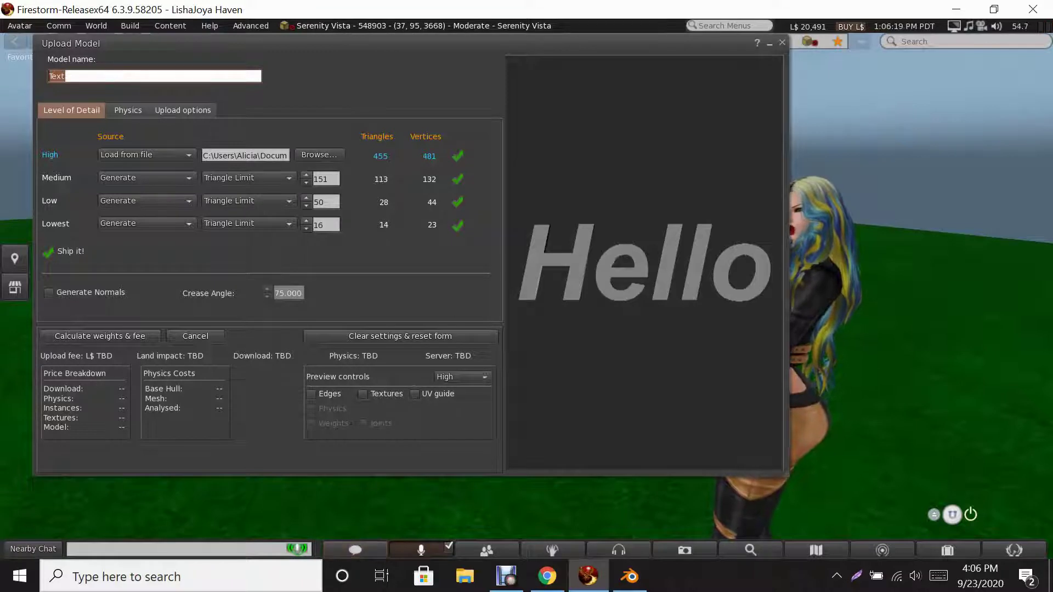
text([])
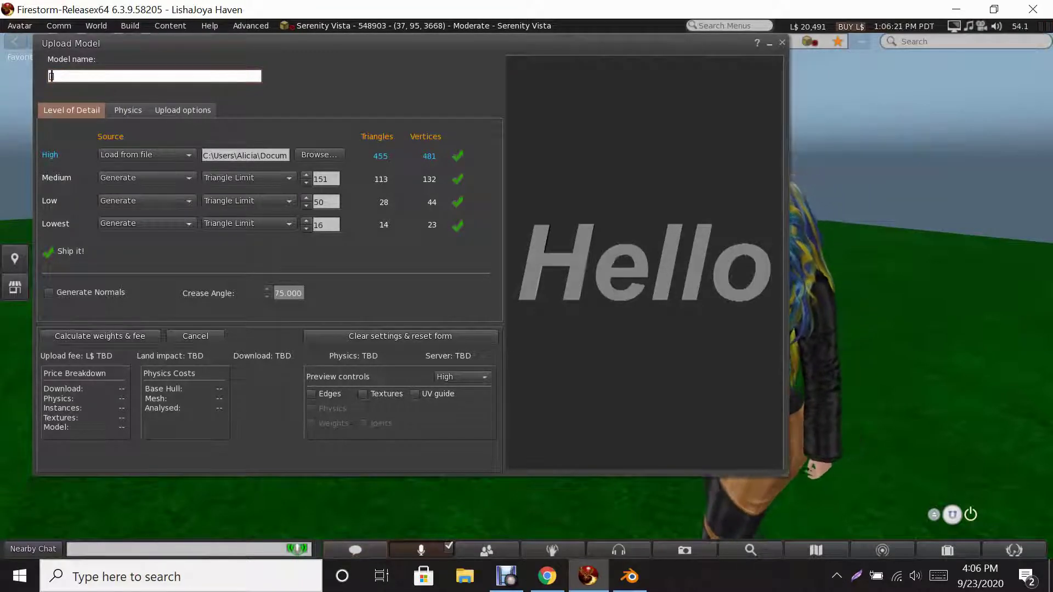
text(LJH)
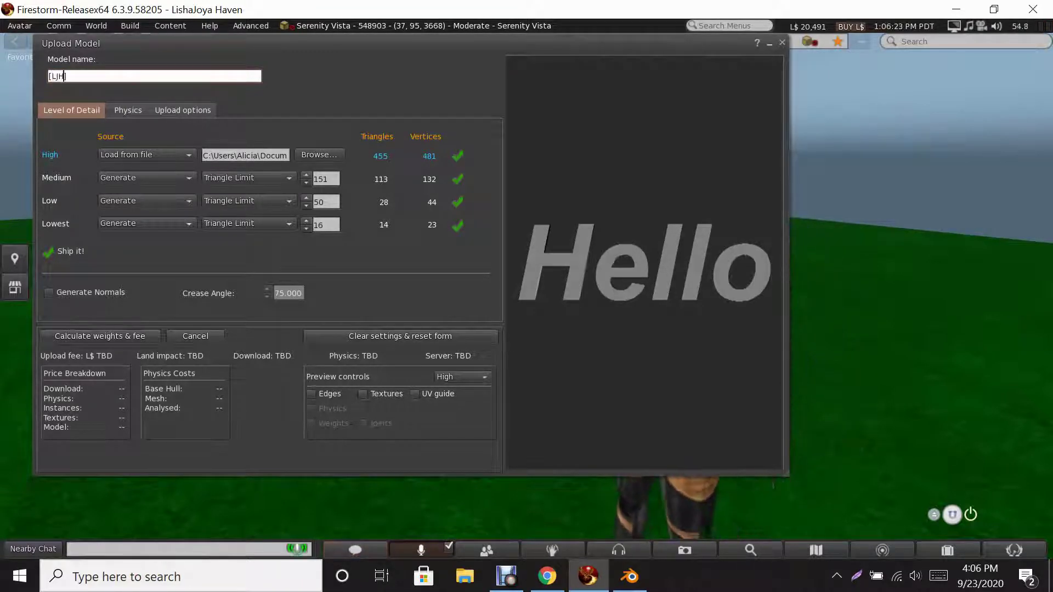
text(])
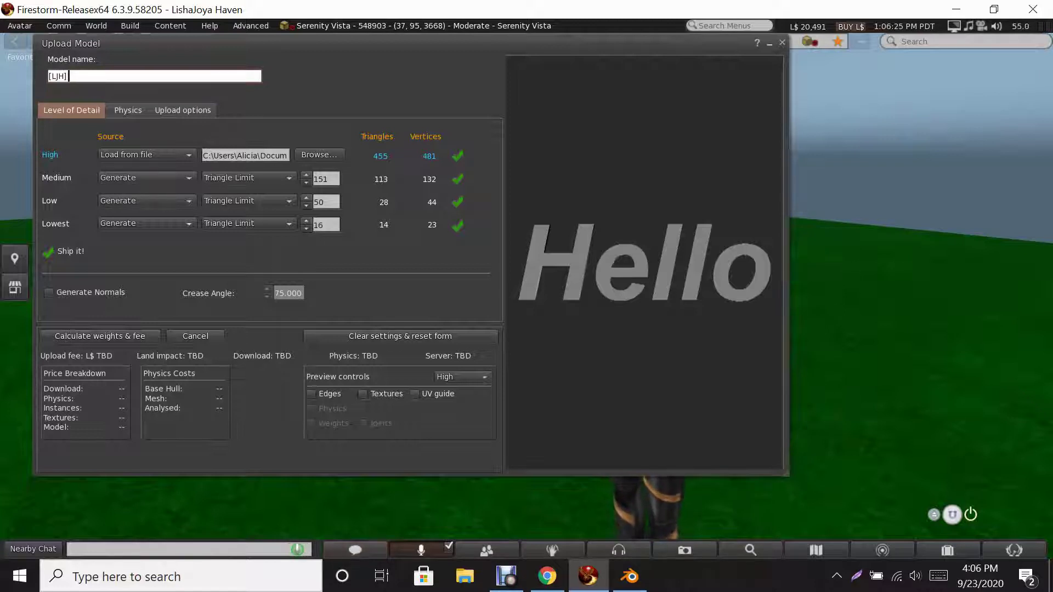
text( Designs )
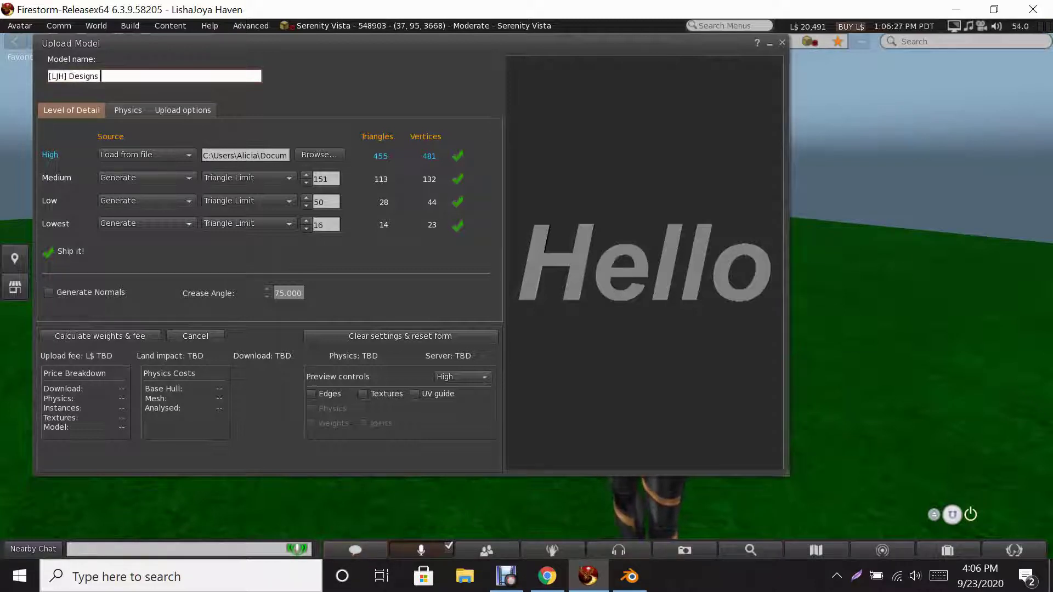
text(HELLO mesh)
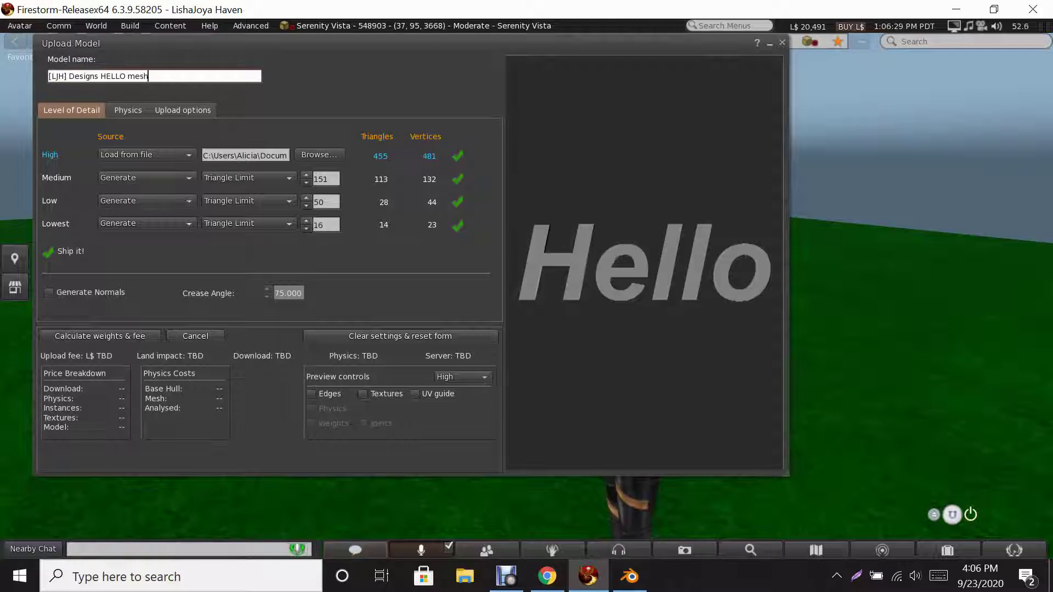
text( signs )
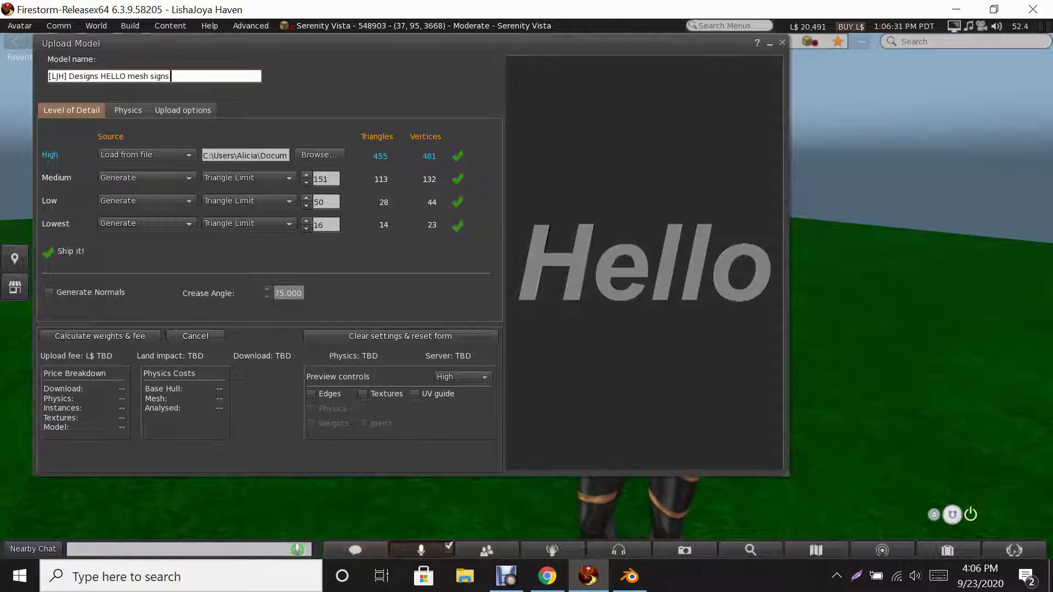
text(ARIEL font)
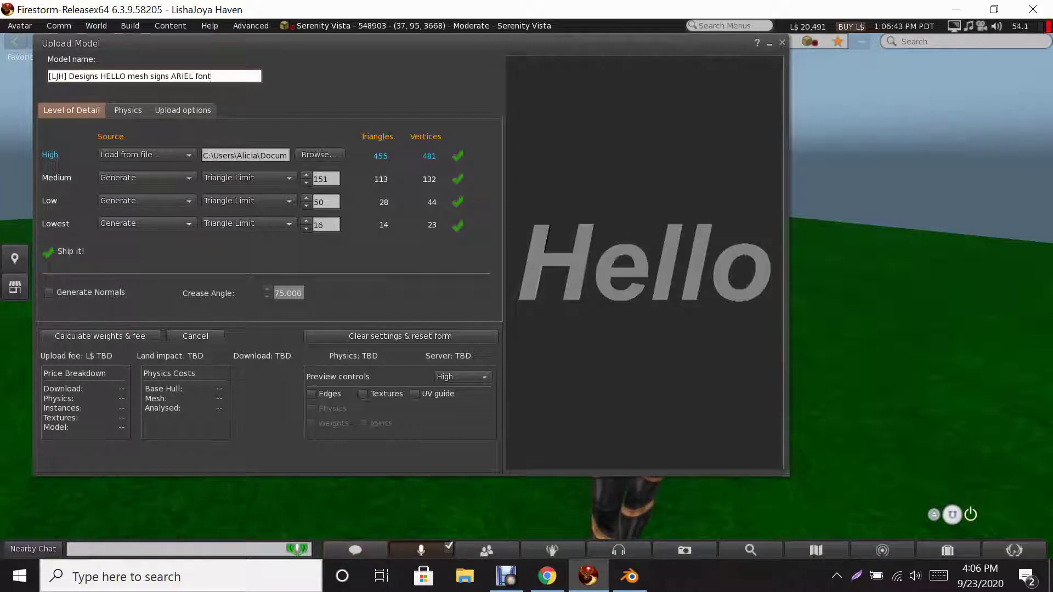
- Turn on Generate Normals for the Hello model and calculate its upload weights and fee
click(48, 293)
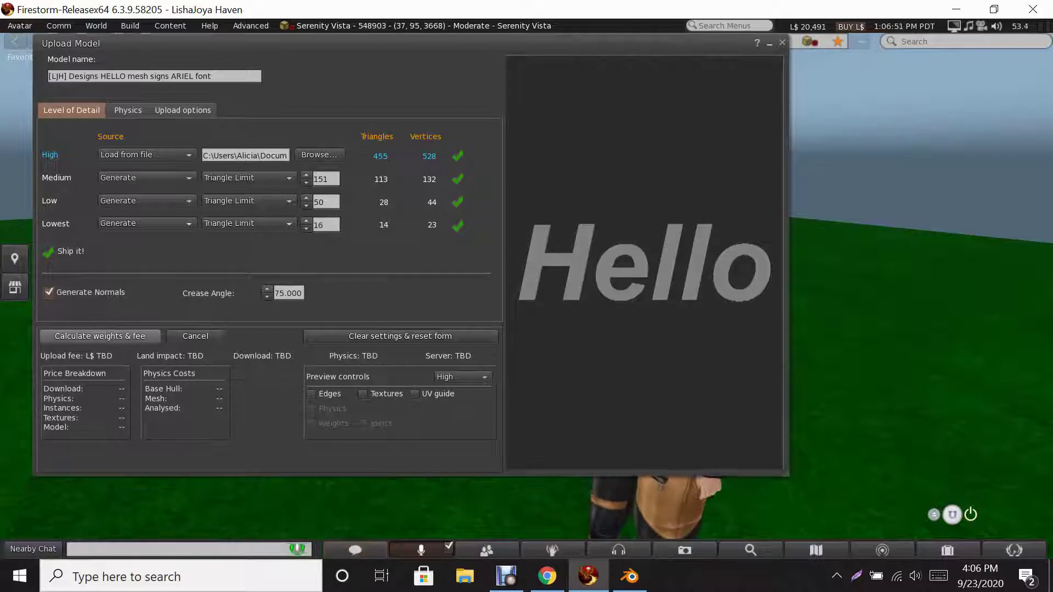
click(109, 337)
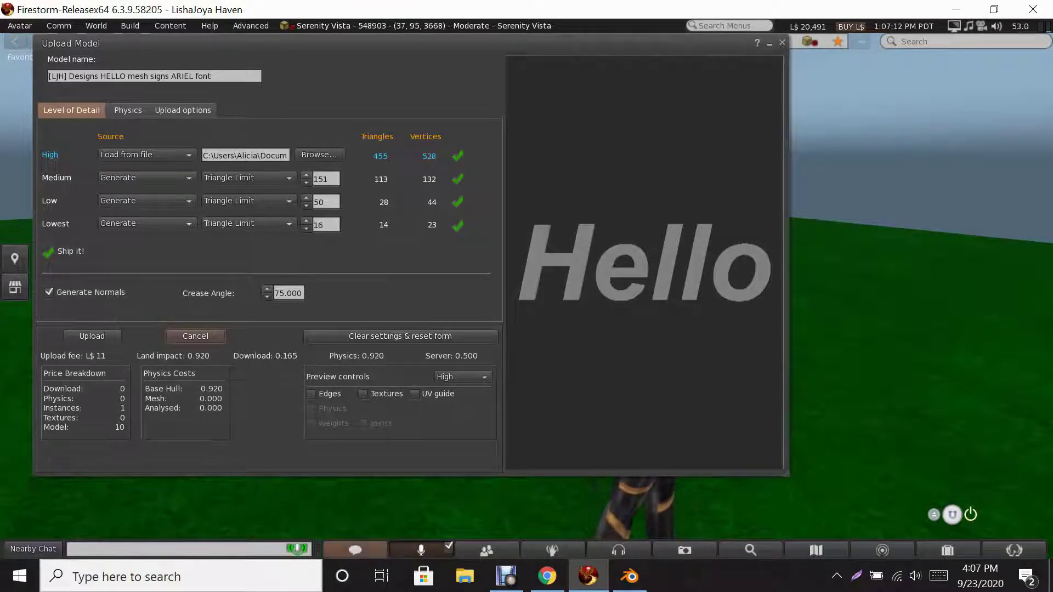
scroll(644, 264, up, 5)
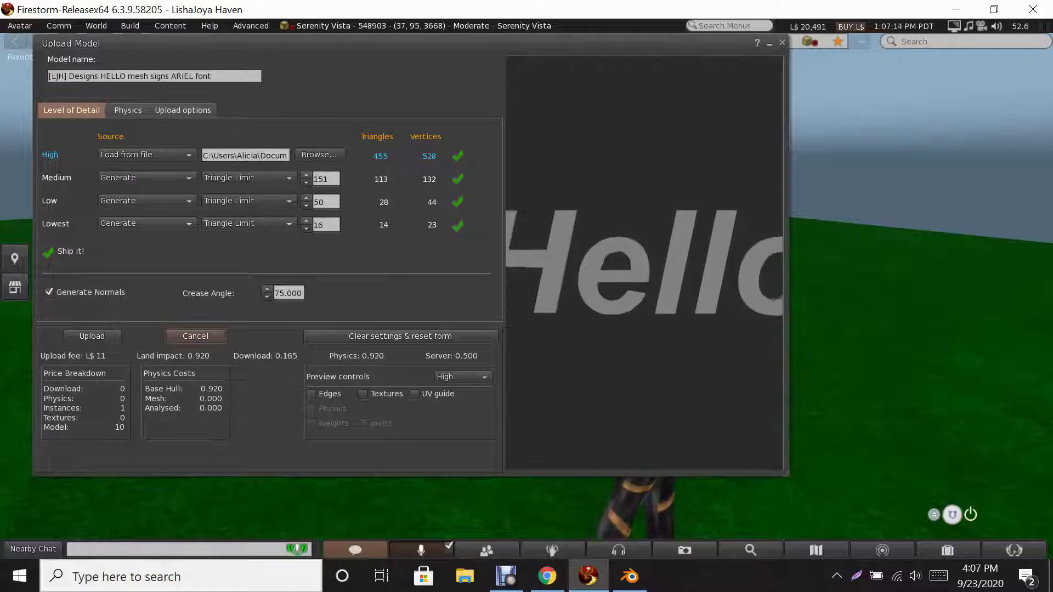
scroll(644, 263, down, 2)
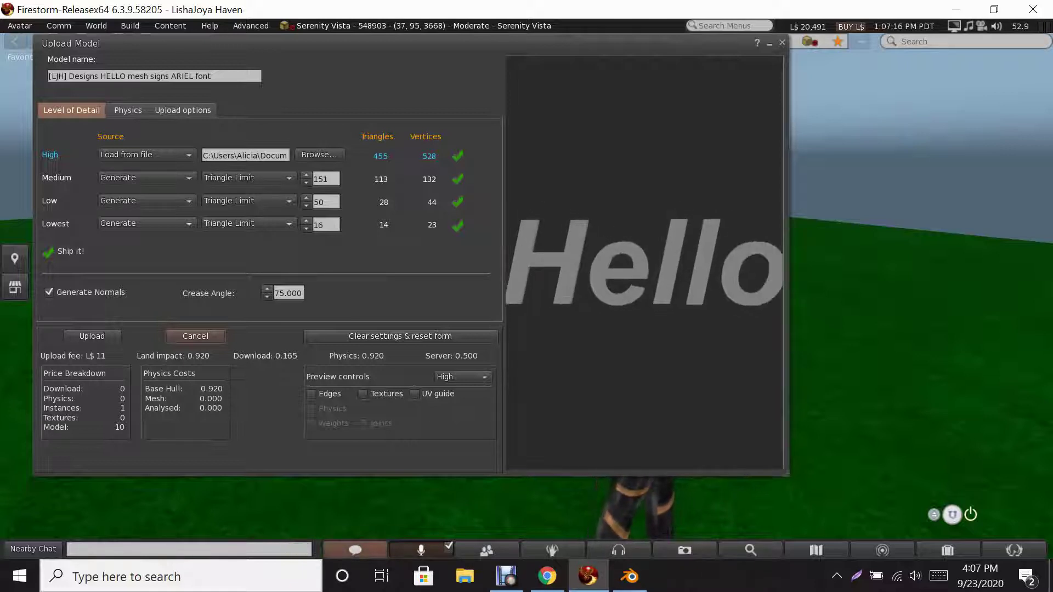
- Try triangle limits of 20 for the Medium and 10 for the Low level of detail, and change Medium to 155
drag(331, 179, 310, 180)
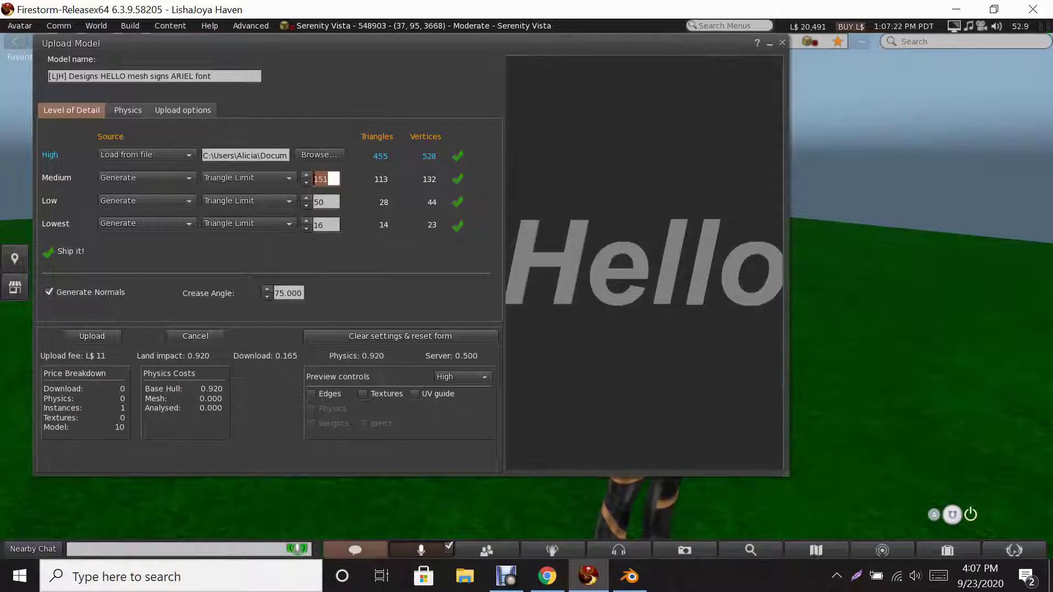
text(20)
key(Tab)
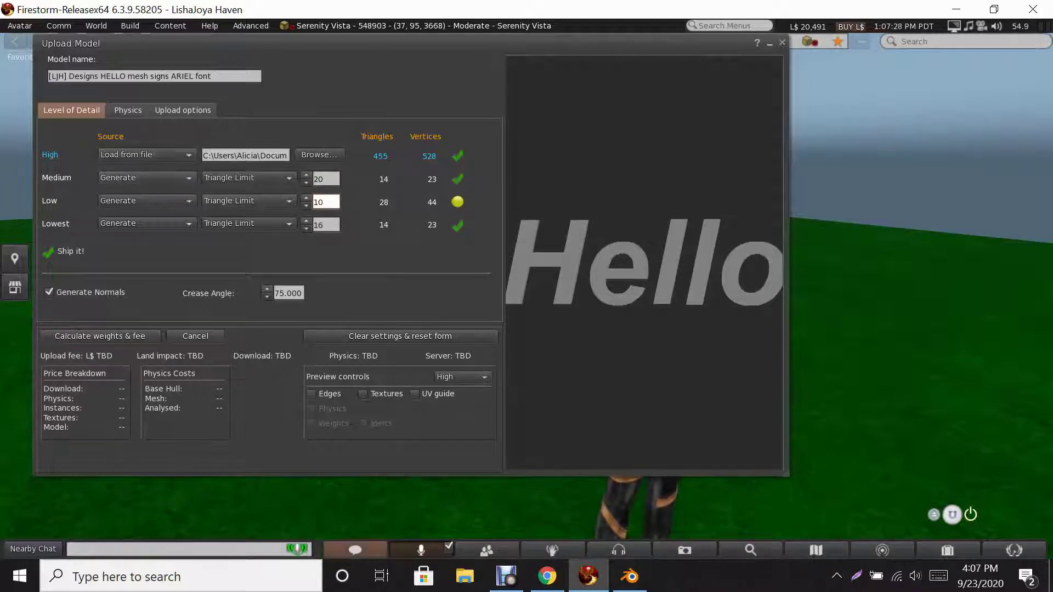
key(Tab)
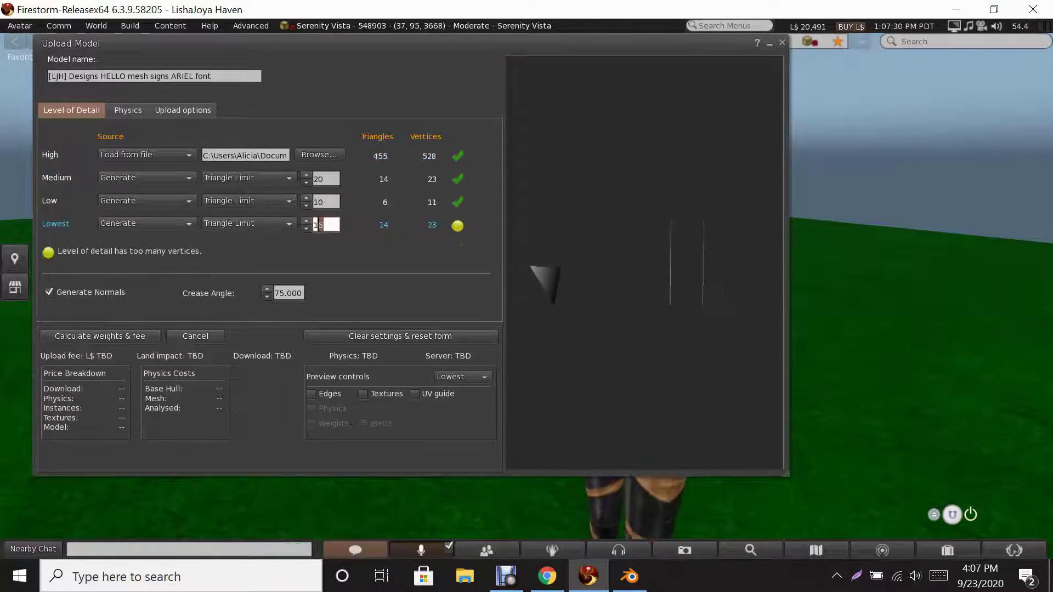
drag(319, 226, 314, 225)
drag(325, 180, 314, 180)
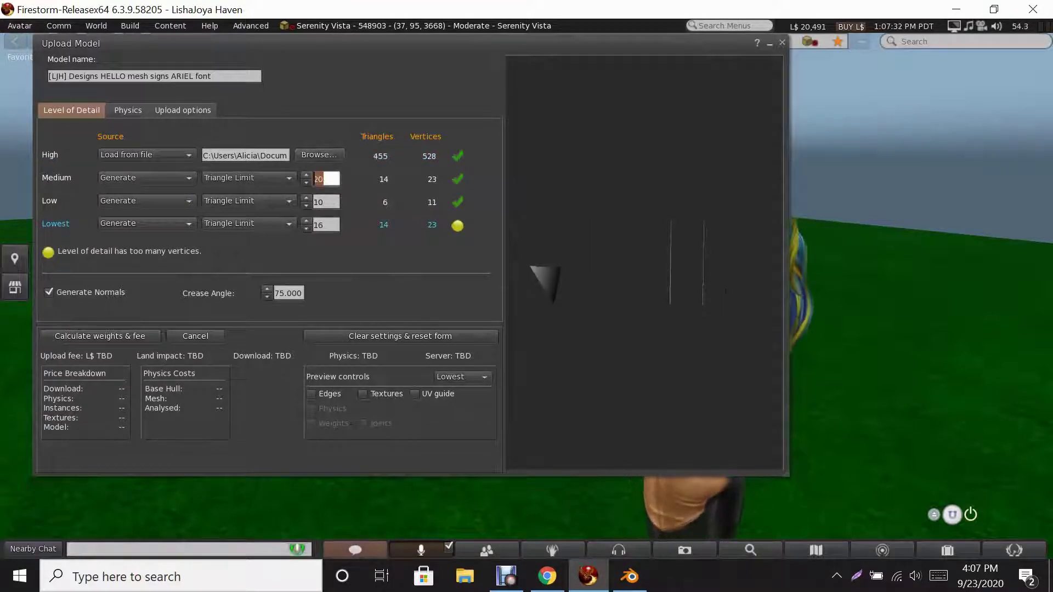
text(155)
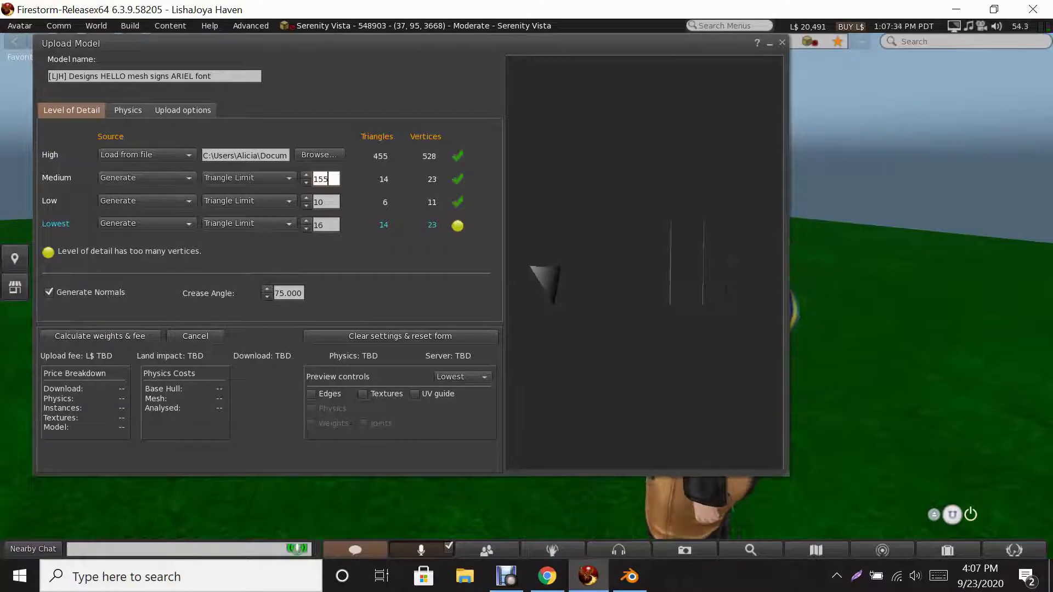
key(Return)
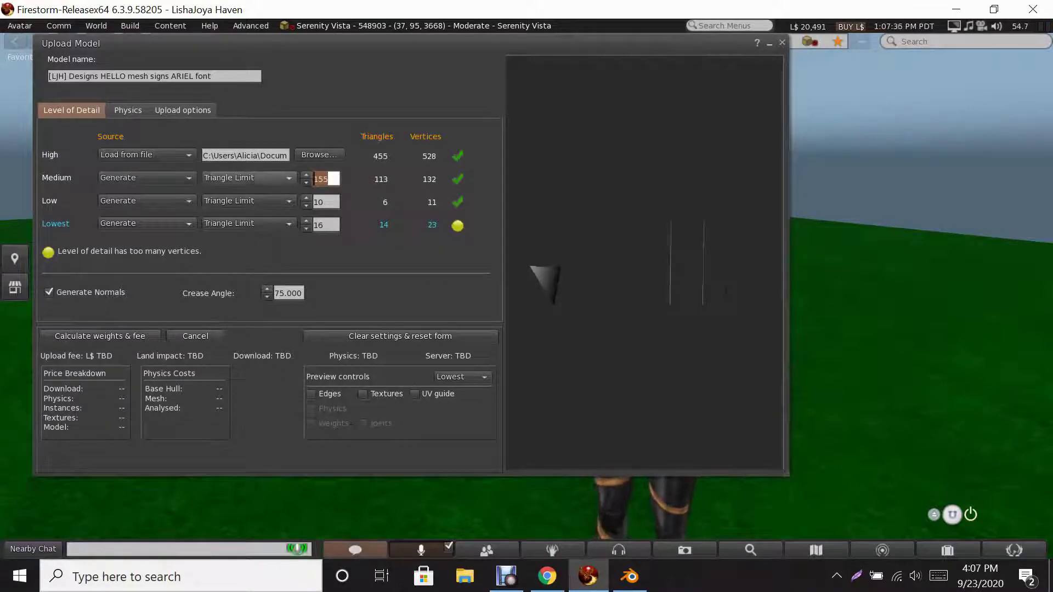
- Reload "HELLO mesh word sign.dae" from the Documents folder as the High level of detail source
click(319, 154)
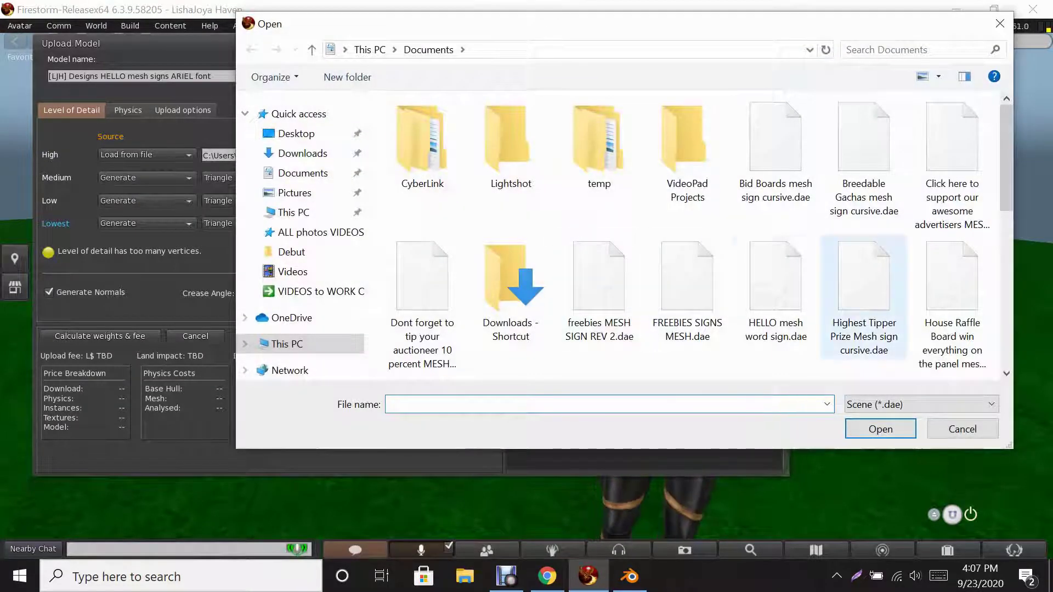
click(776, 291)
click(881, 429)
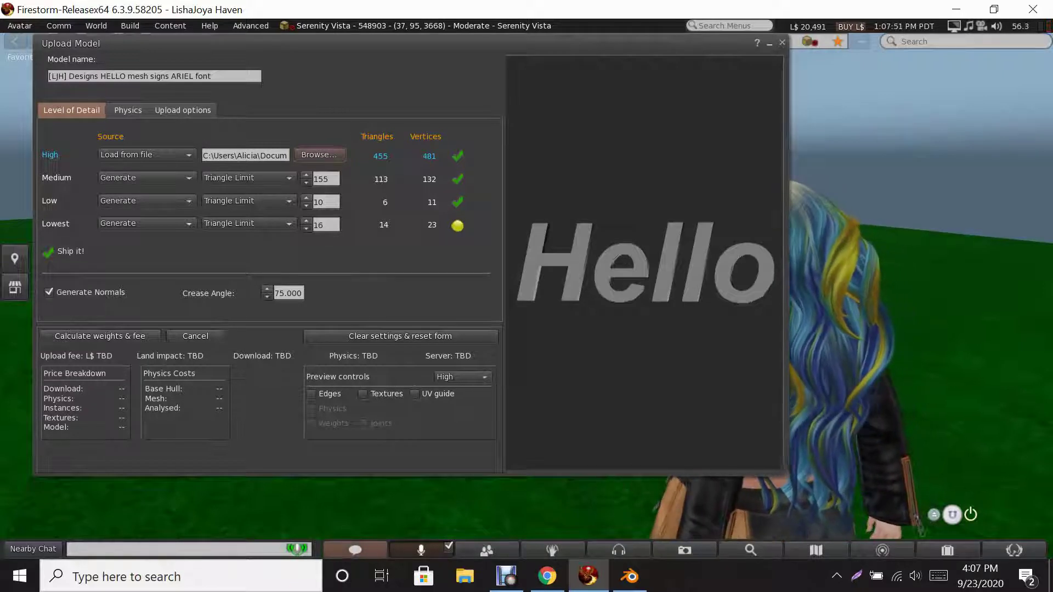
- Set the triangle limits to 100 for Medium, 50 for Low and 25 for Lowest, and recalculate the weights and fee
click(328, 203)
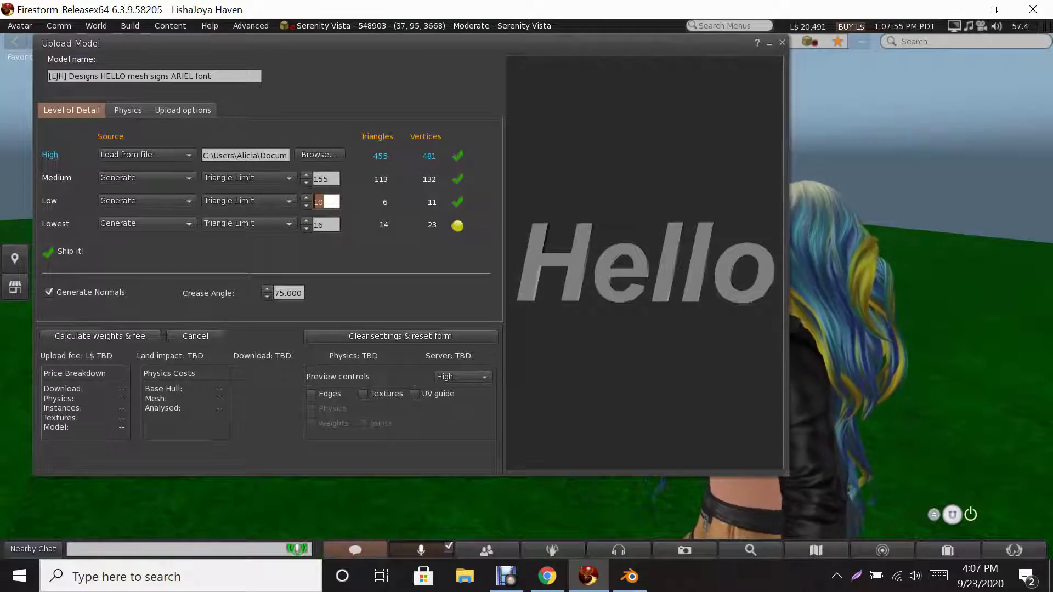
click(327, 180)
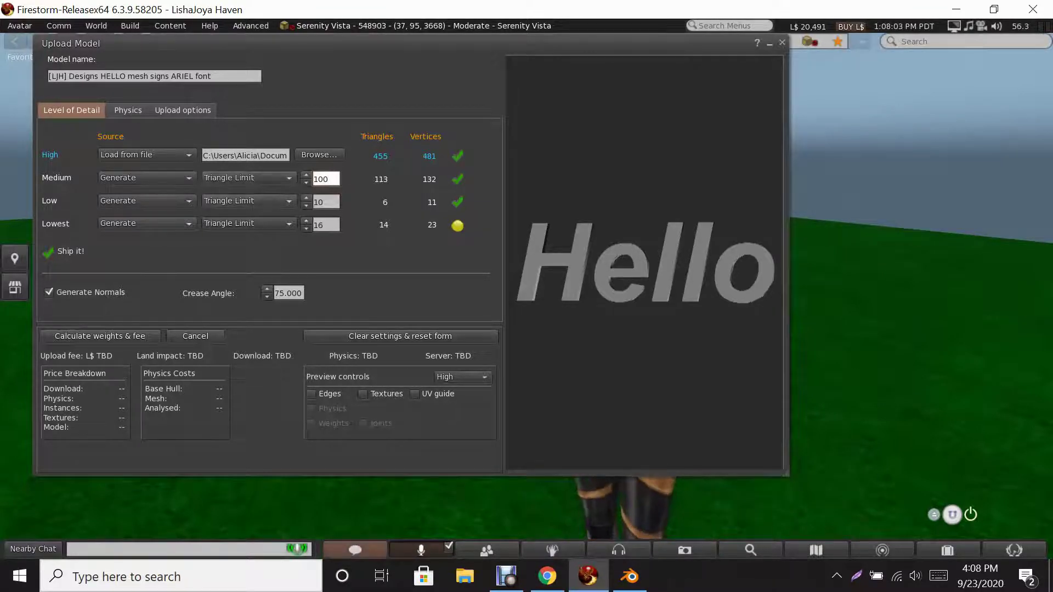
key(Tab)
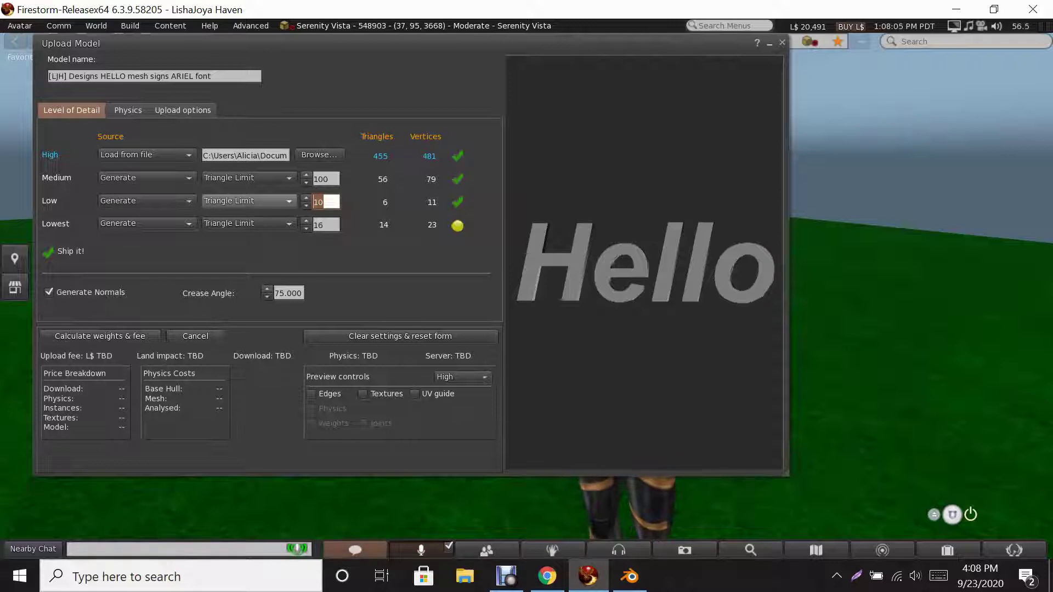
text(50)
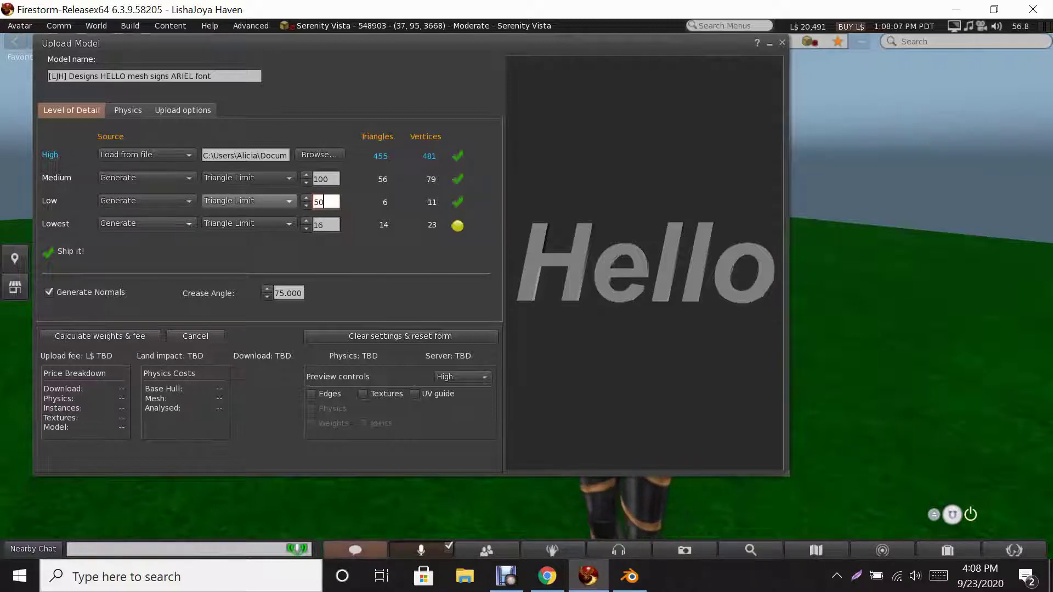
key(Tab)
drag(326, 225, 295, 225)
text(25)
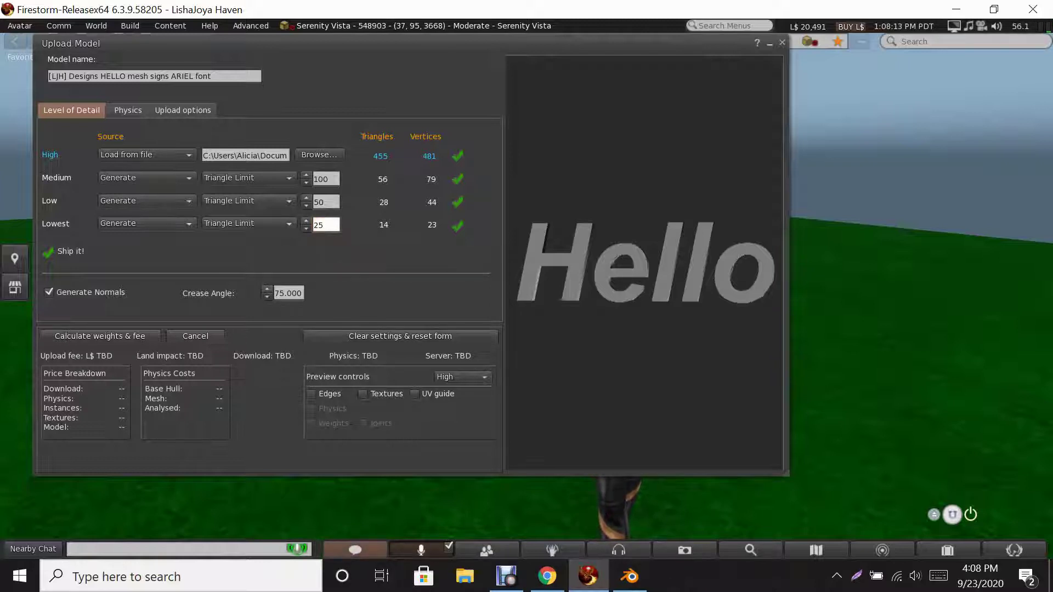
click(328, 202)
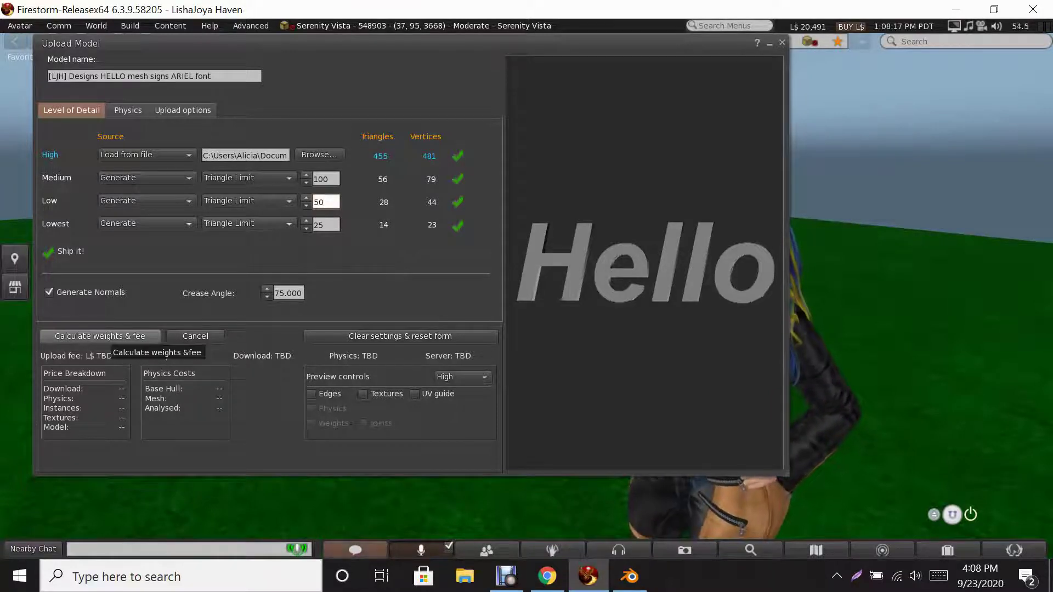
click(100, 336)
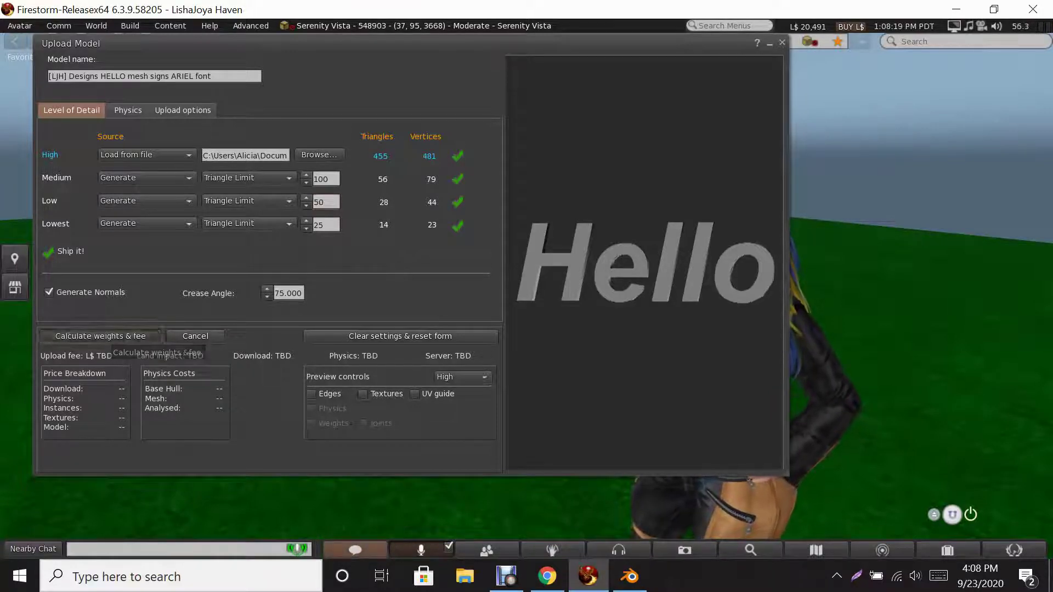
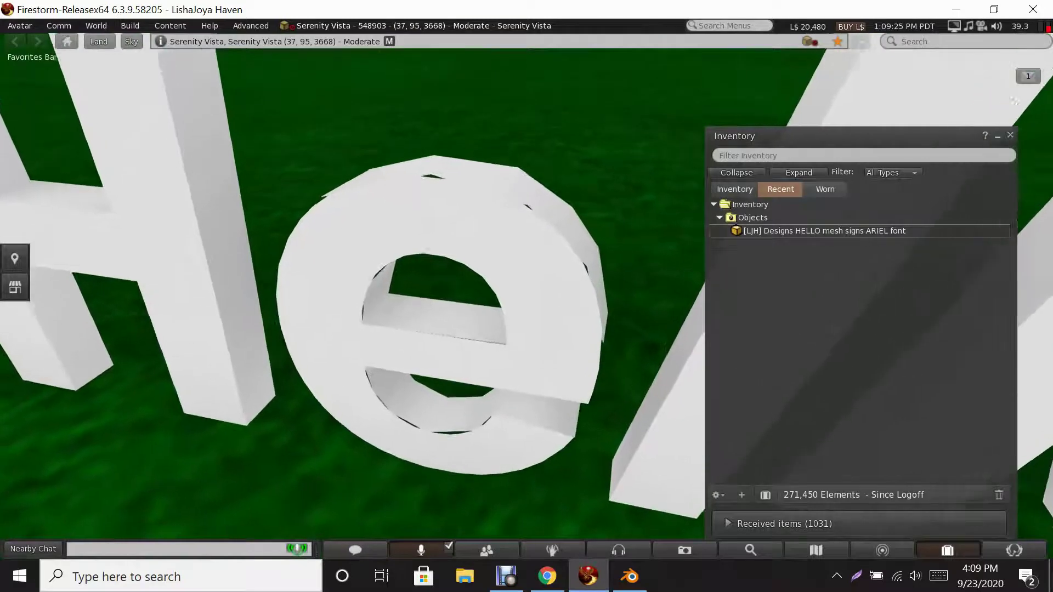
- Open the Hello sign placed on the grass for editing and nudge it along the X axis to 39.085
alt+drag(526, 307, 525, 400)
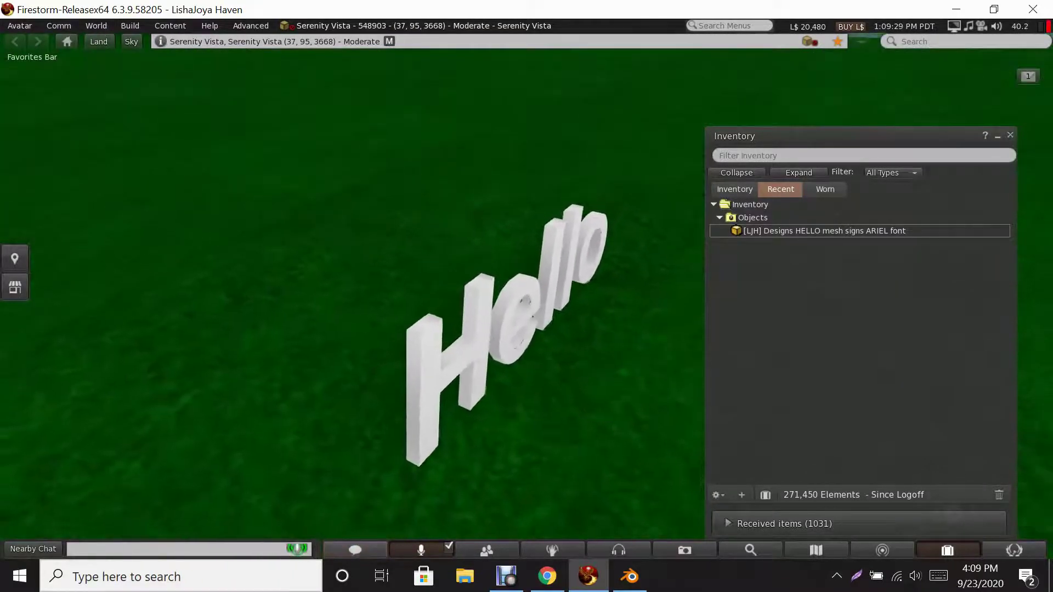
alt+drag(524, 323, 1029, 376)
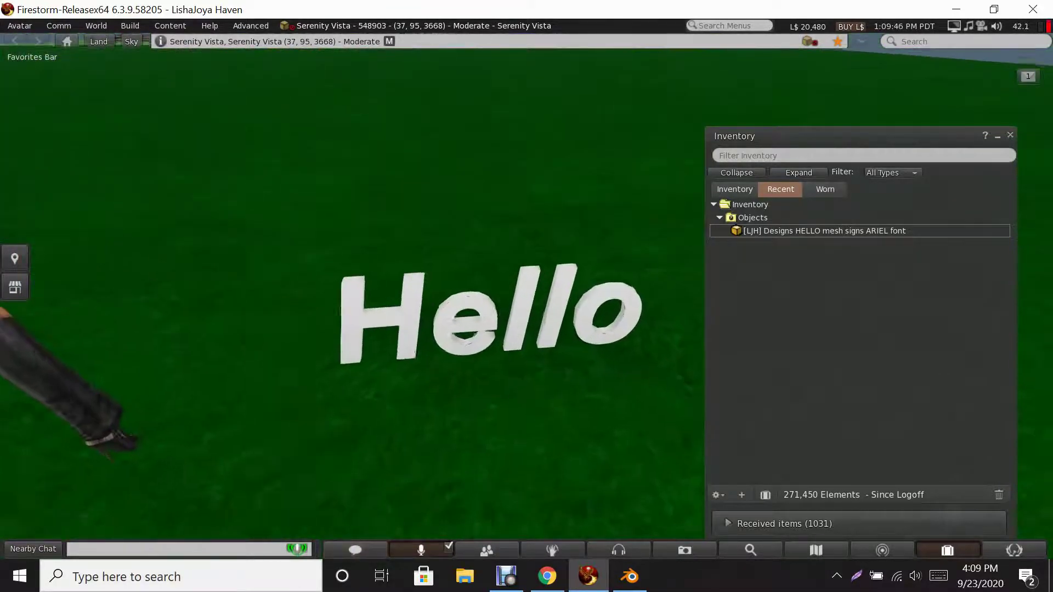
right_click(516, 298)
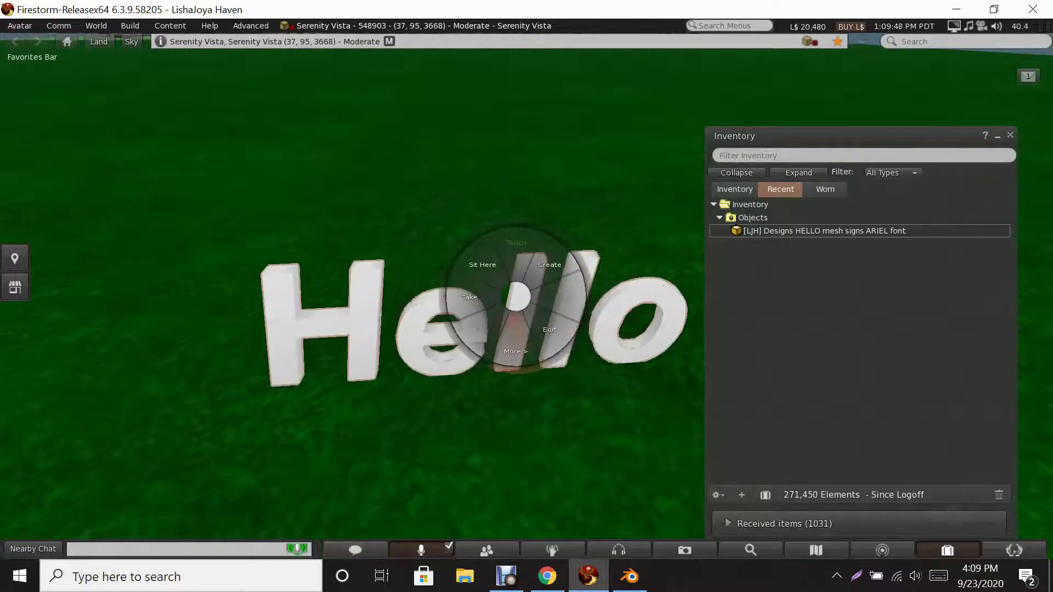
click(558, 247)
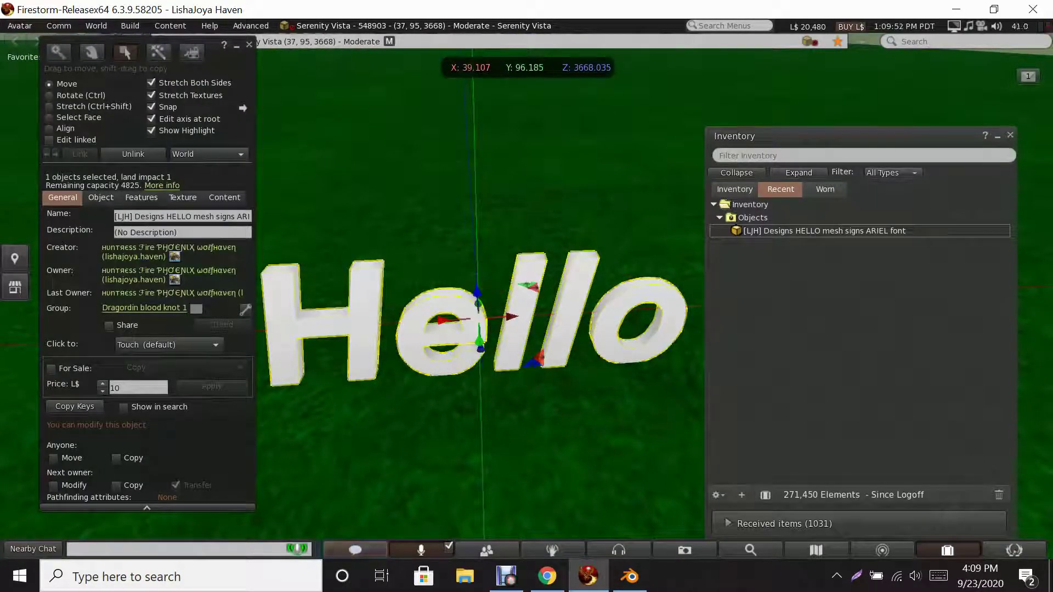
drag(511, 317, 505, 317)
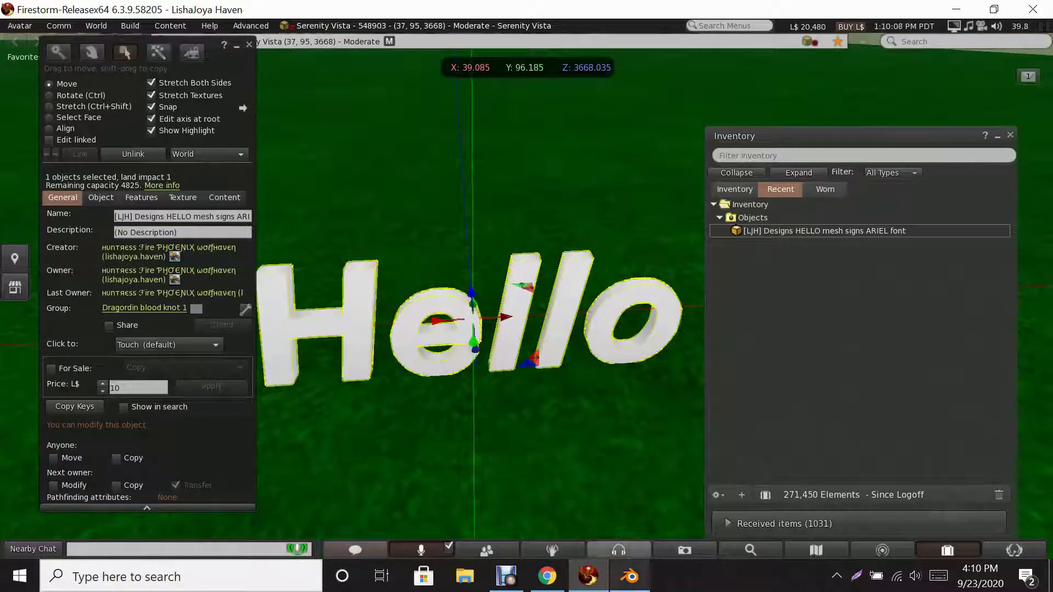
- Switch to Blender, start a new General file and delete the default cube
click(630, 576)
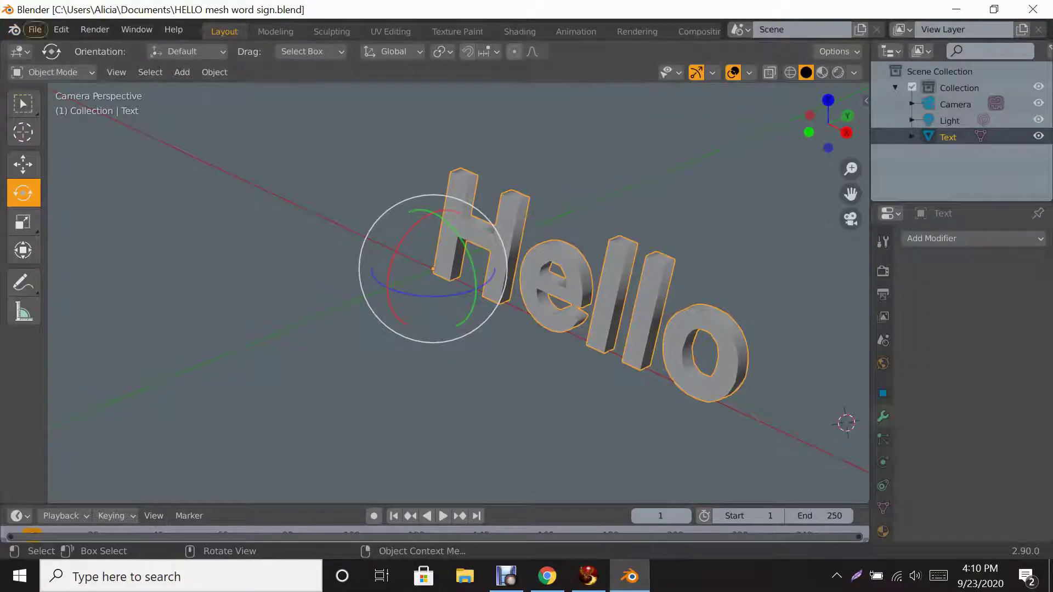
click(35, 29)
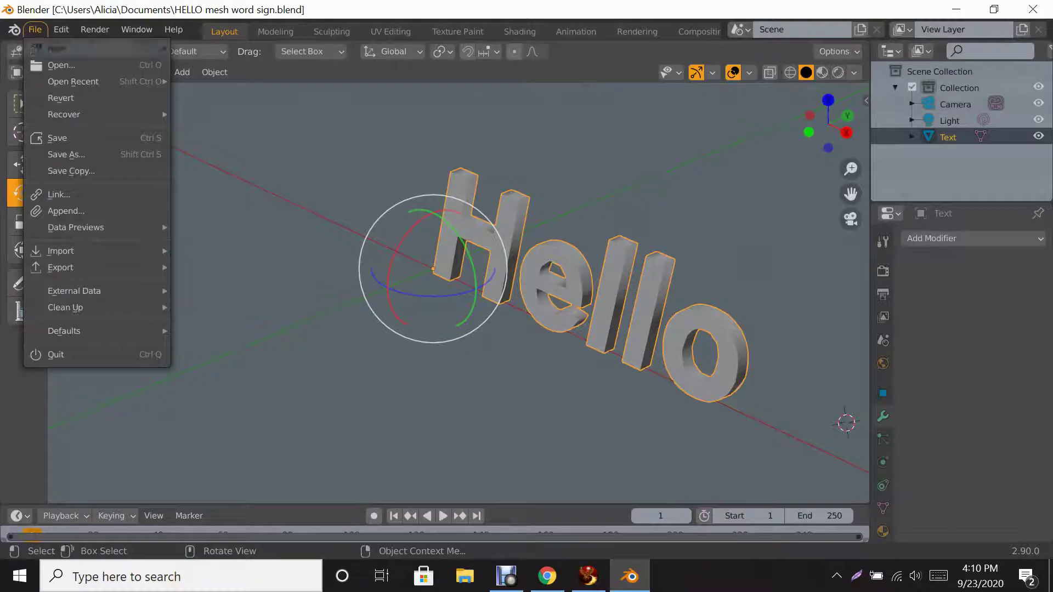
mouse_move(52, 48)
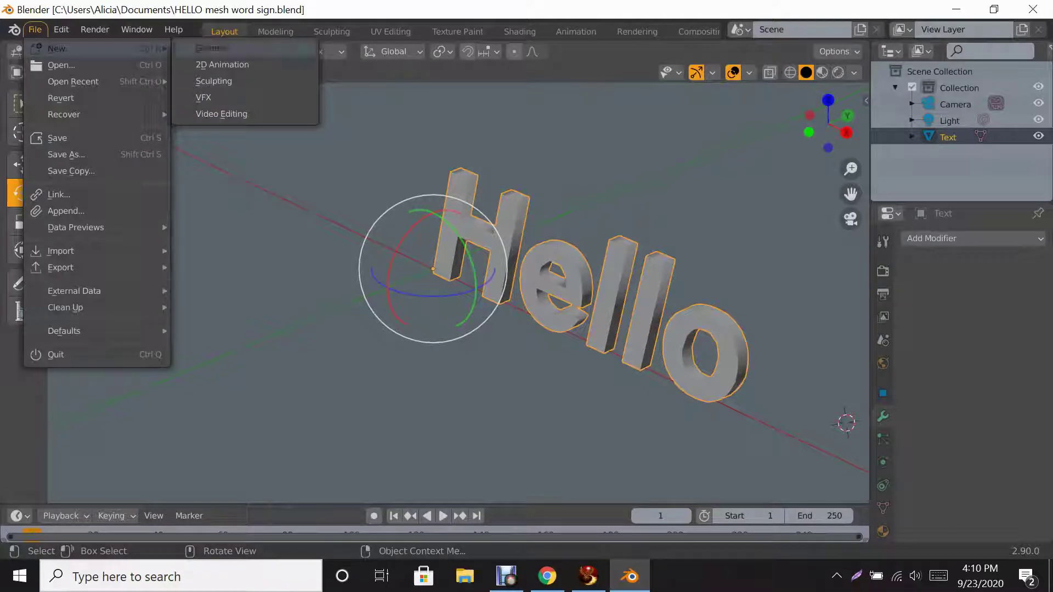
click(212, 49)
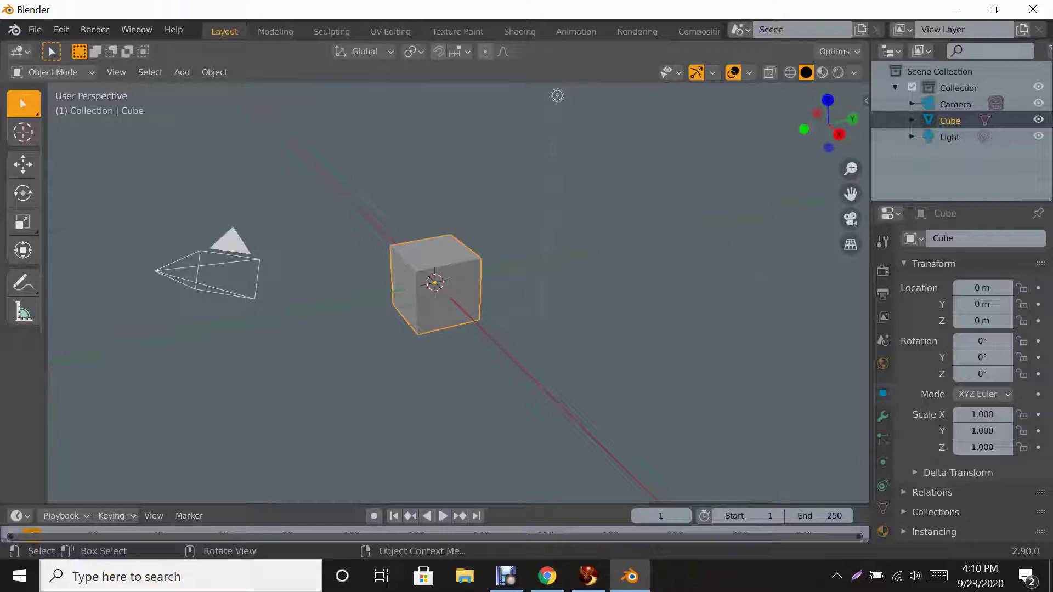
key(x)
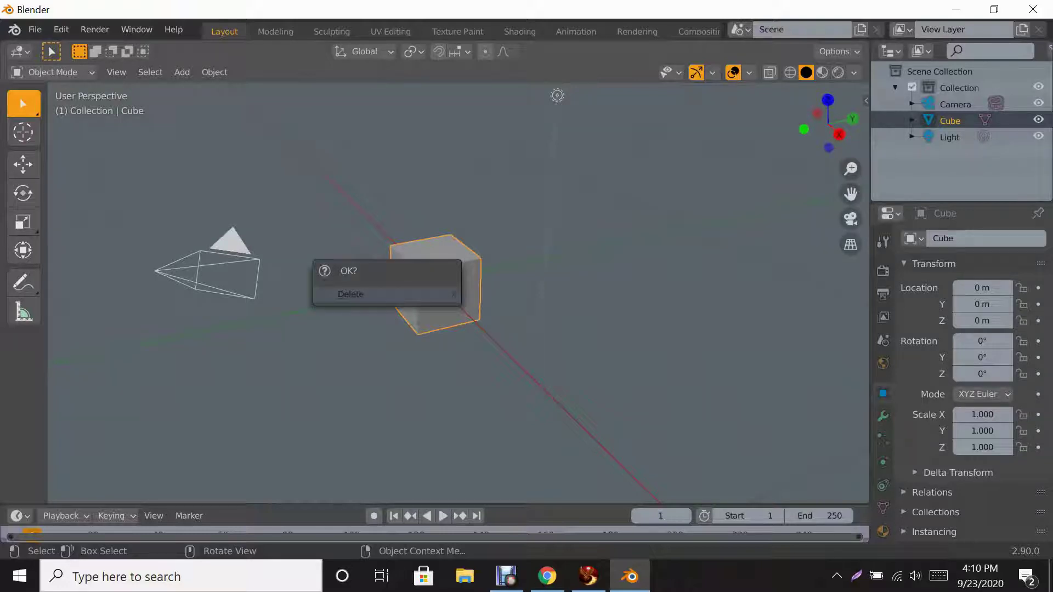
key(Return)
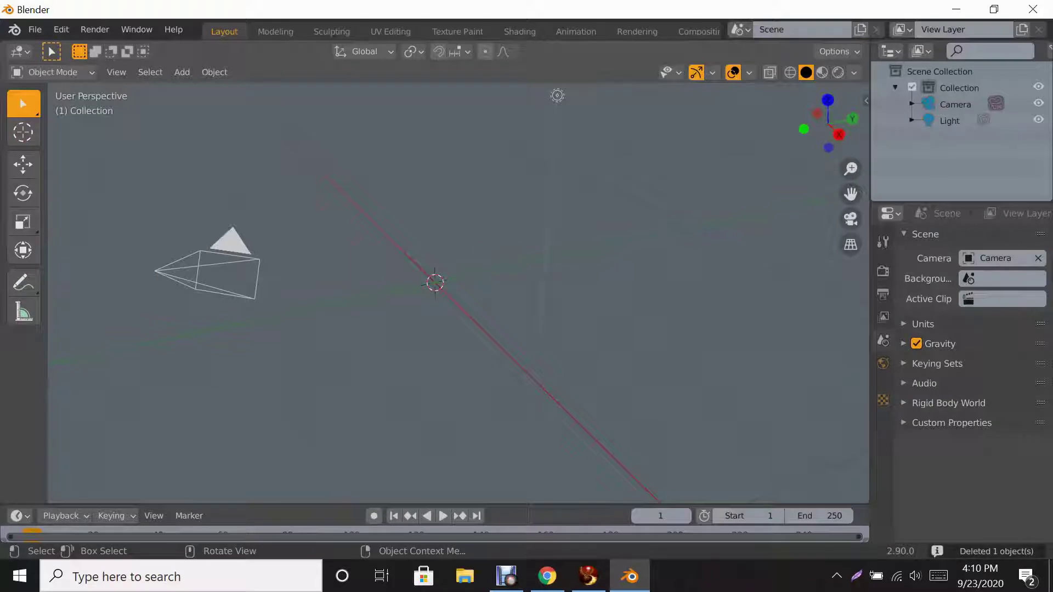
- Add a text object at the origin and replace its default wording with "LOVE"
click(182, 72)
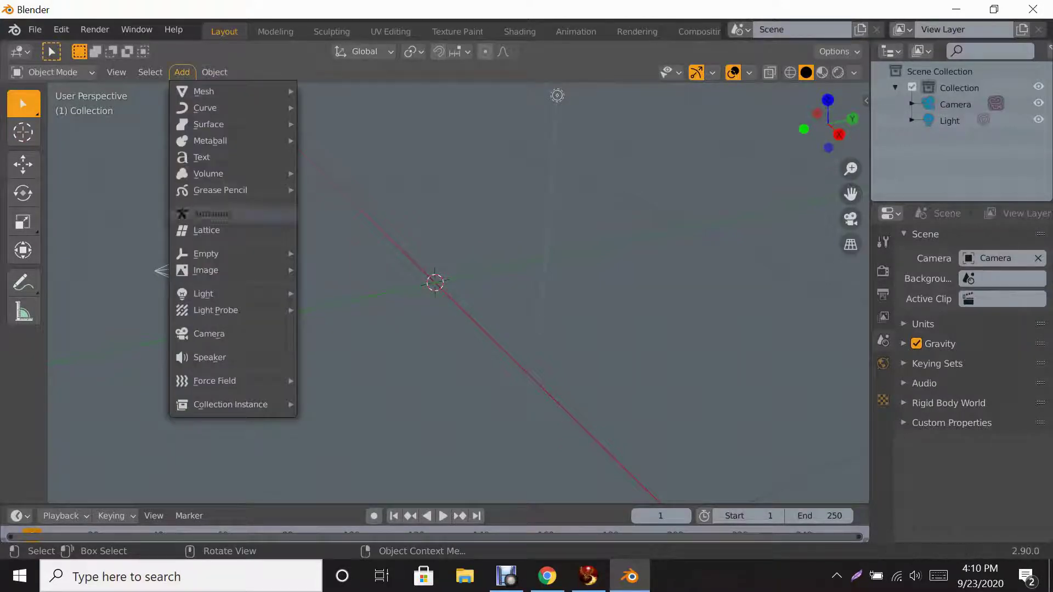
click(202, 157)
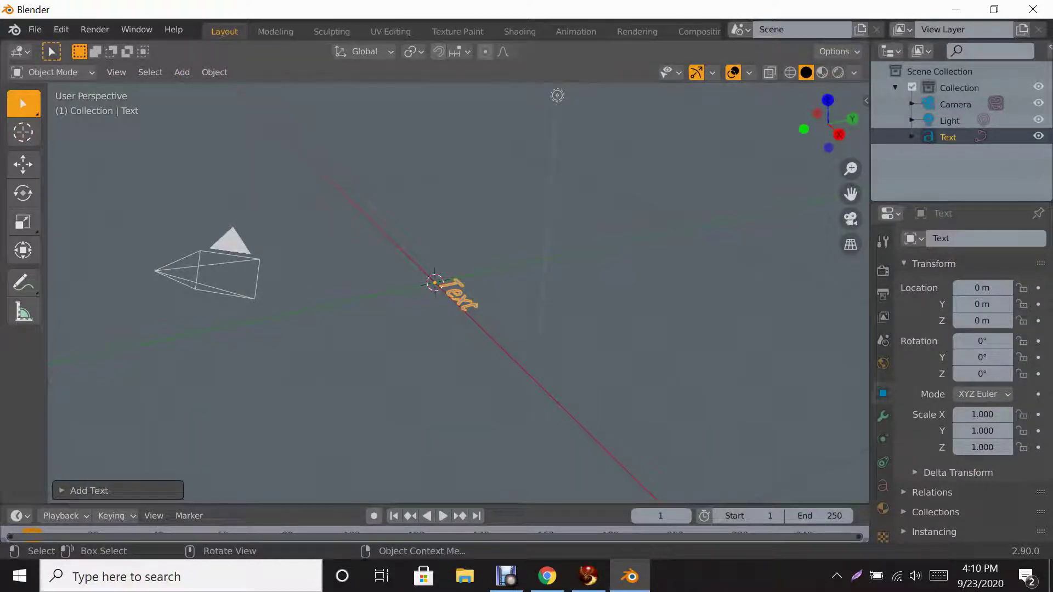
key(Tab)
key(BackSpace)
key(BackSpace)
key(BackSpace)
key(BackSpace)
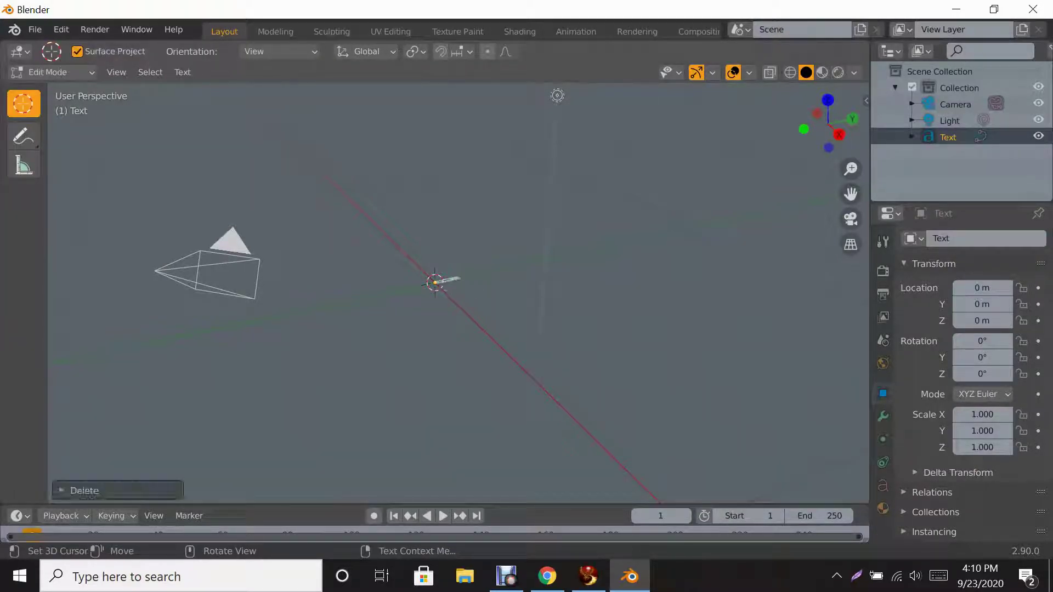
text(LOVE)
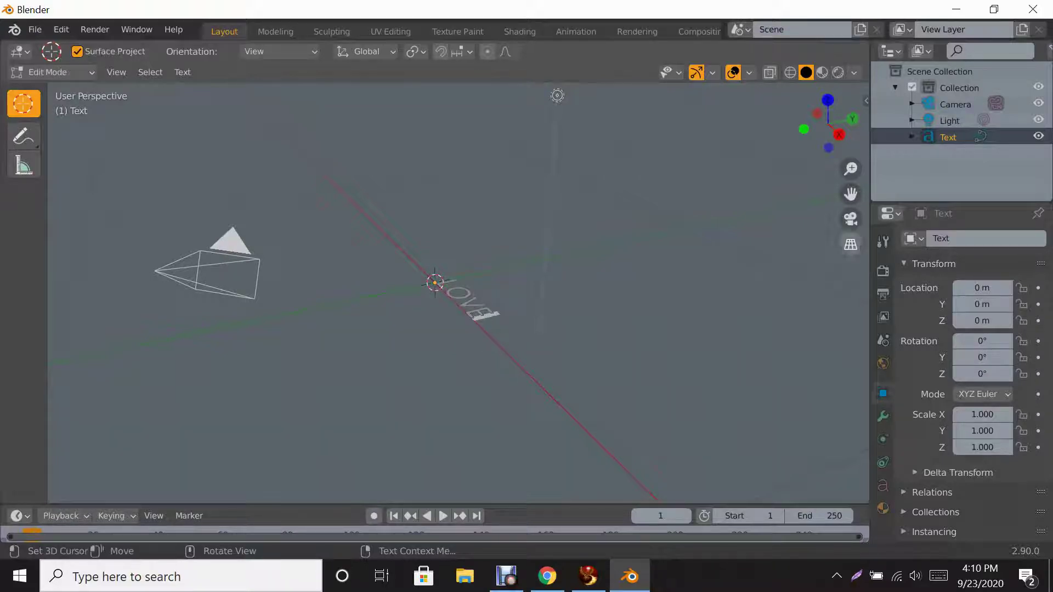
- Load ntailub.ttf from the Windows Fonts folder as the text's regular font
click(882, 486)
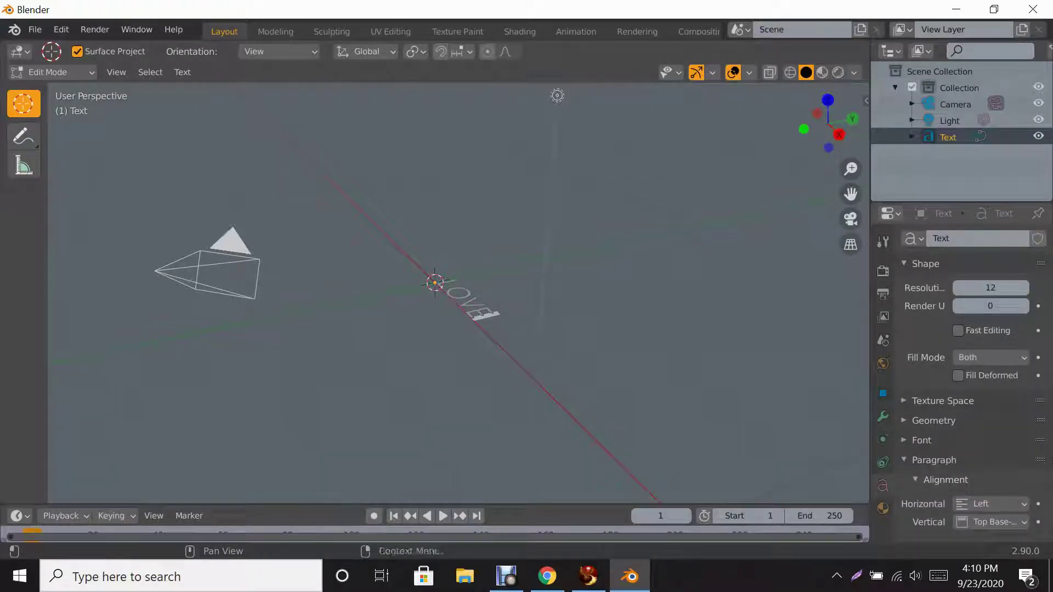
click(922, 440)
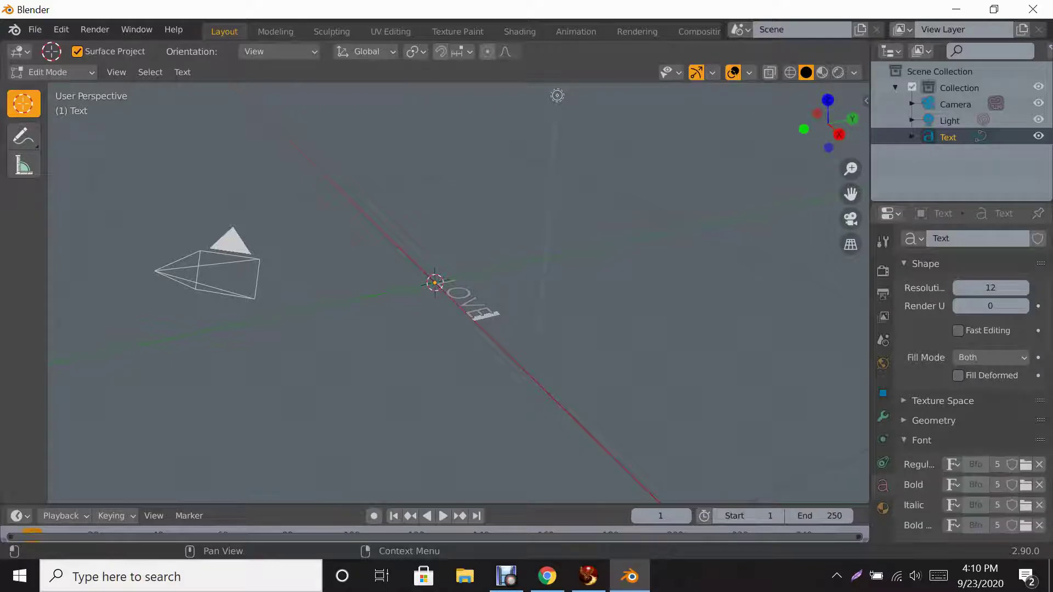
click(1025, 464)
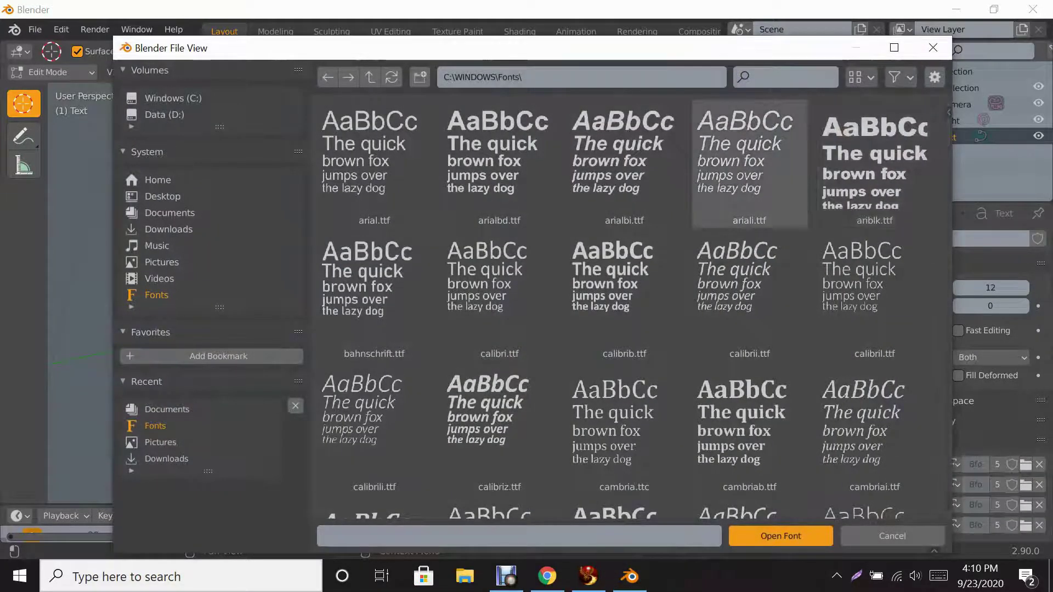
scroll(874, 214, down, 5)
scroll(875, 214, down, 12)
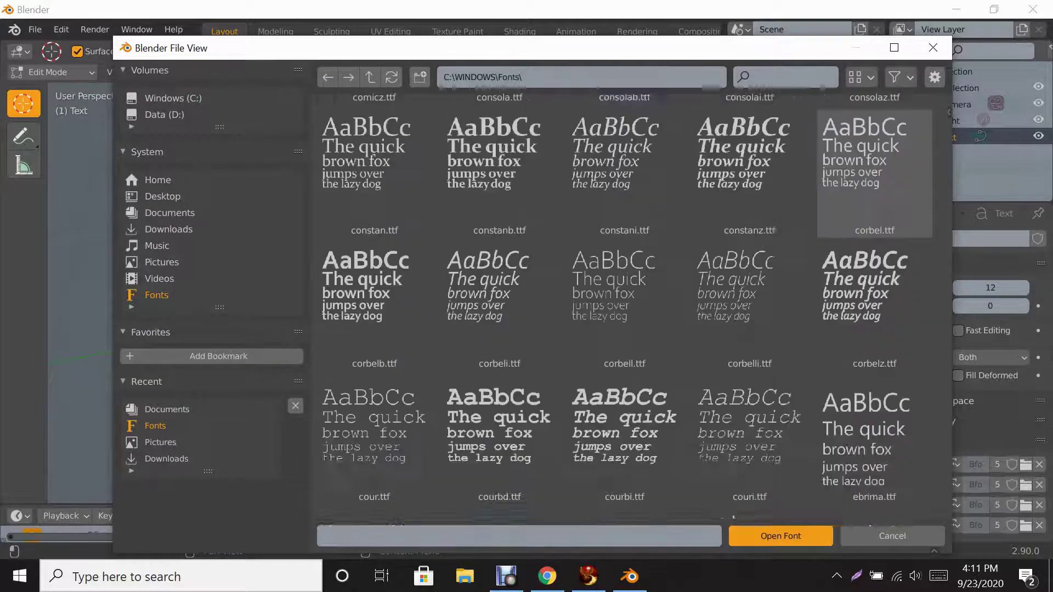
scroll(875, 214, down, 20)
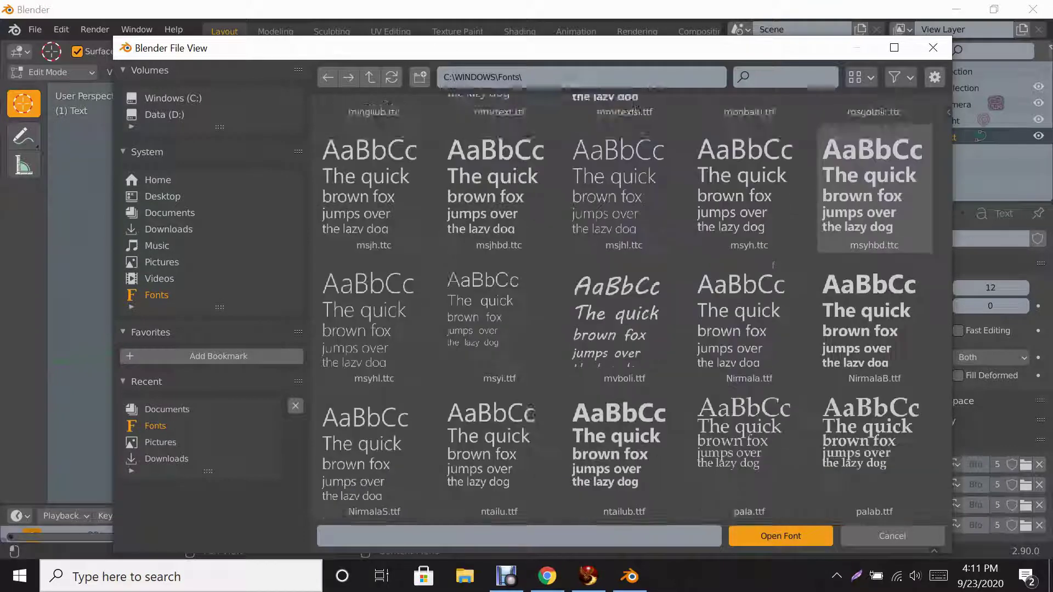
scroll(875, 214, down, 5)
scroll(875, 214, up, 2)
click(624, 345)
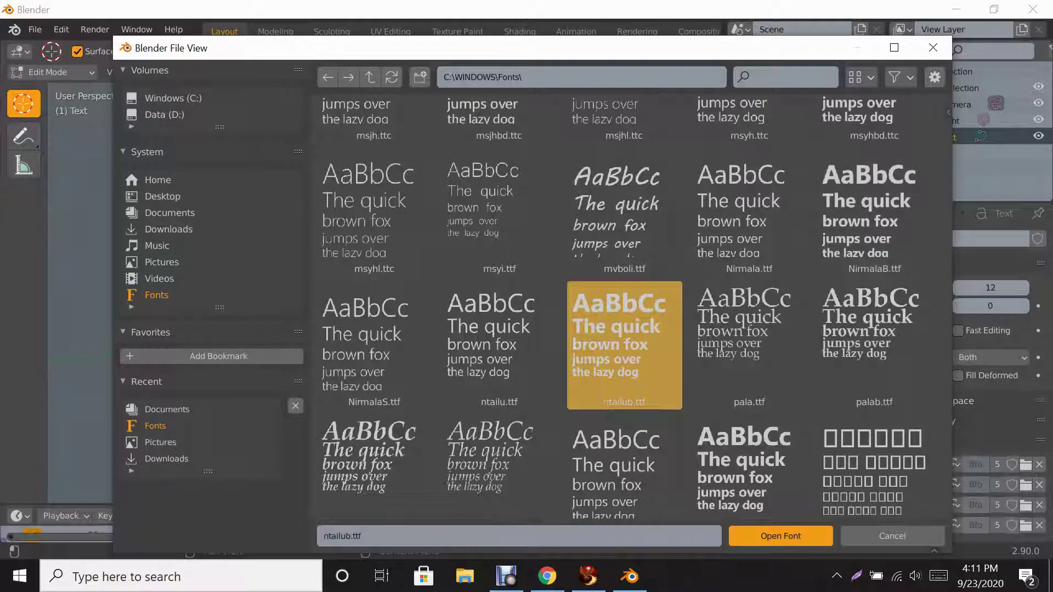
click(781, 536)
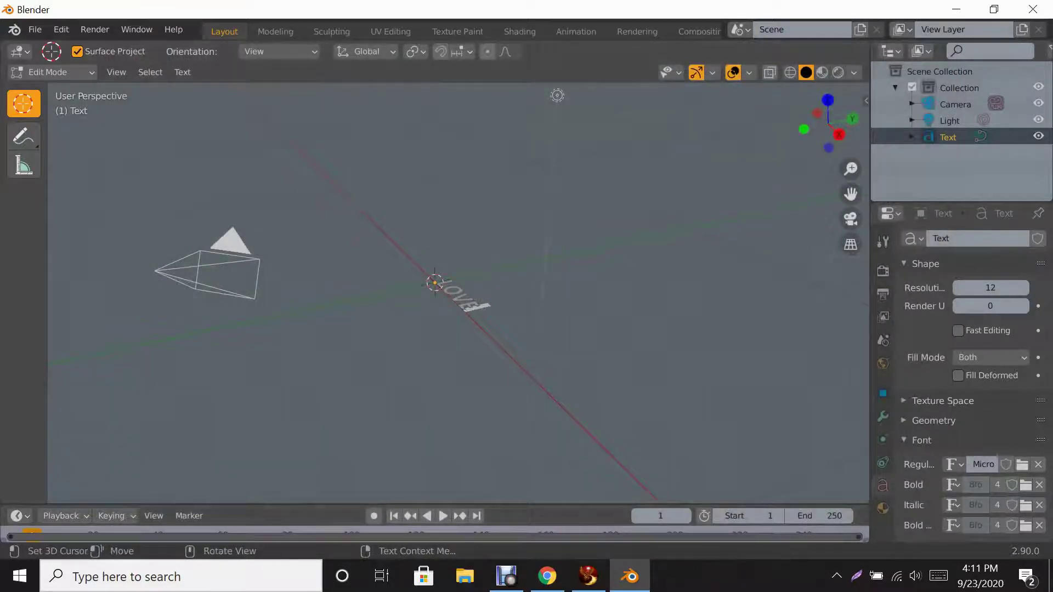
- Set the LOVE text's extrusion to 0.03 m and return to Object Mode
click(921, 440)
click(933, 421)
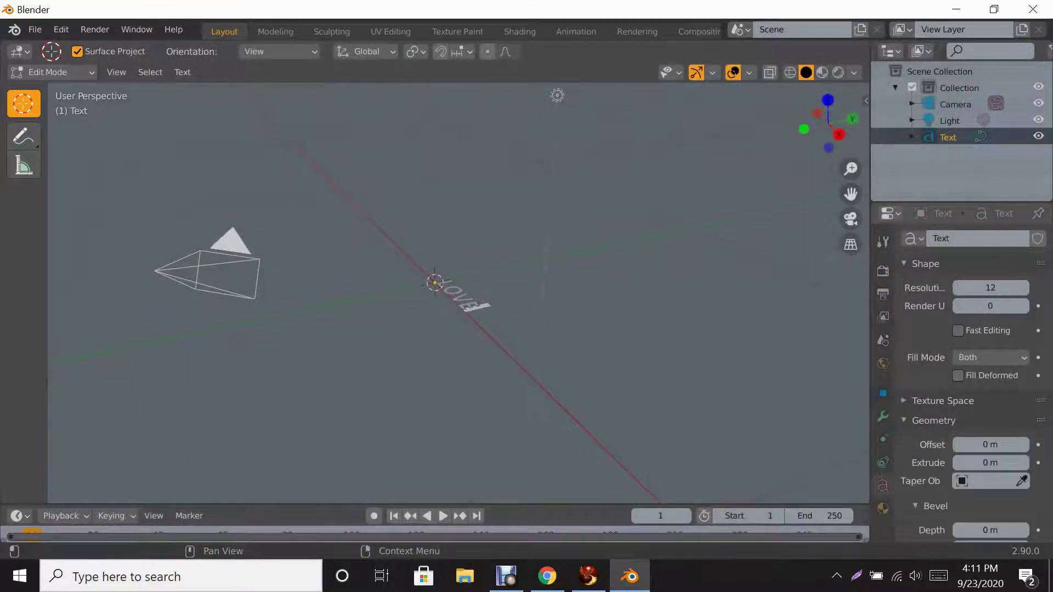
click(991, 463)
drag(990, 462, 990, 462)
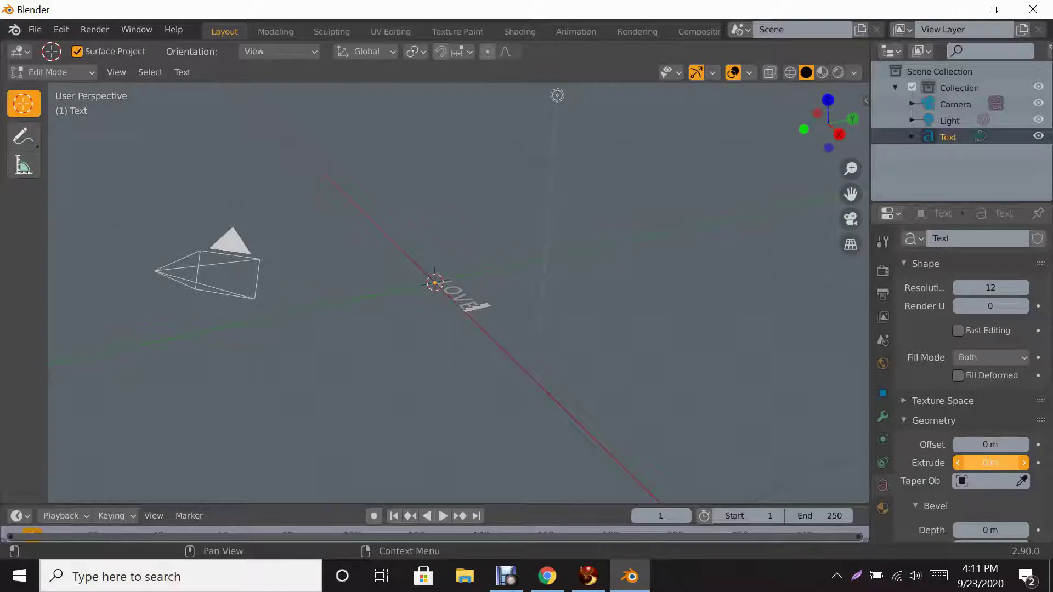
drag(990, 463, 990, 462)
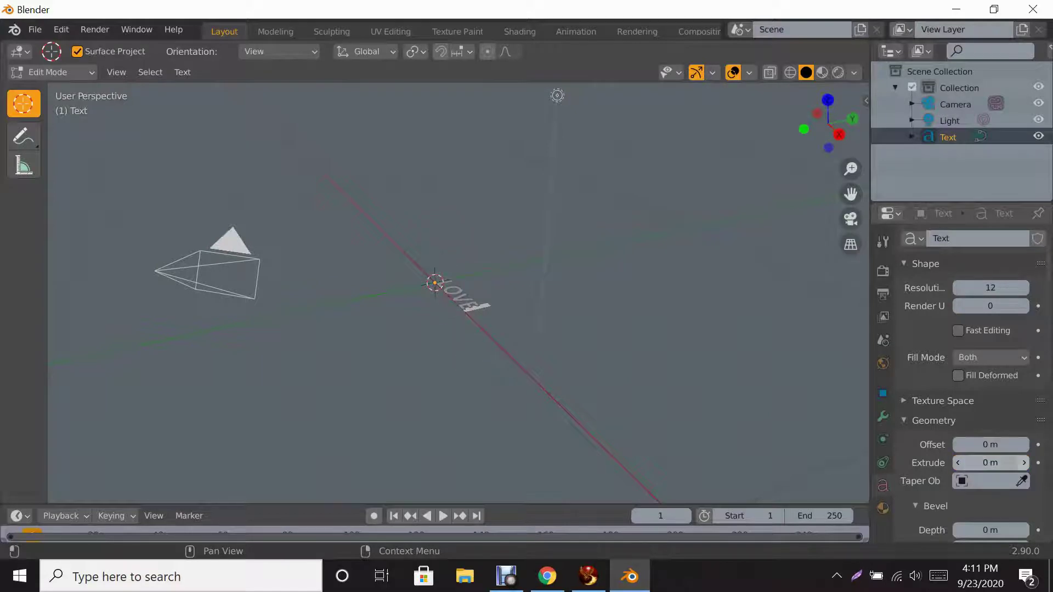
click(1023, 463)
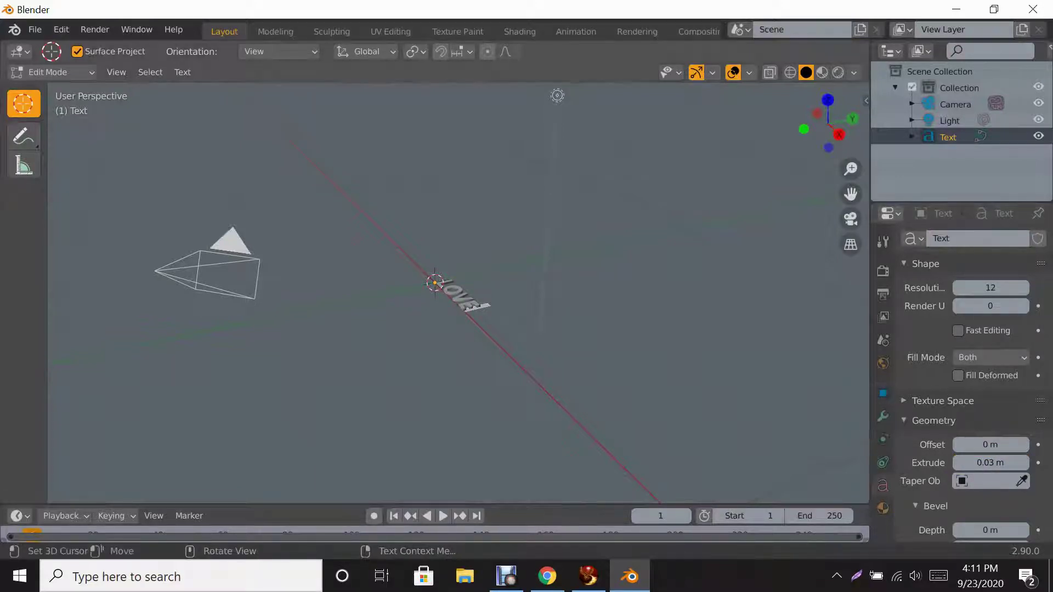
key(Tab)
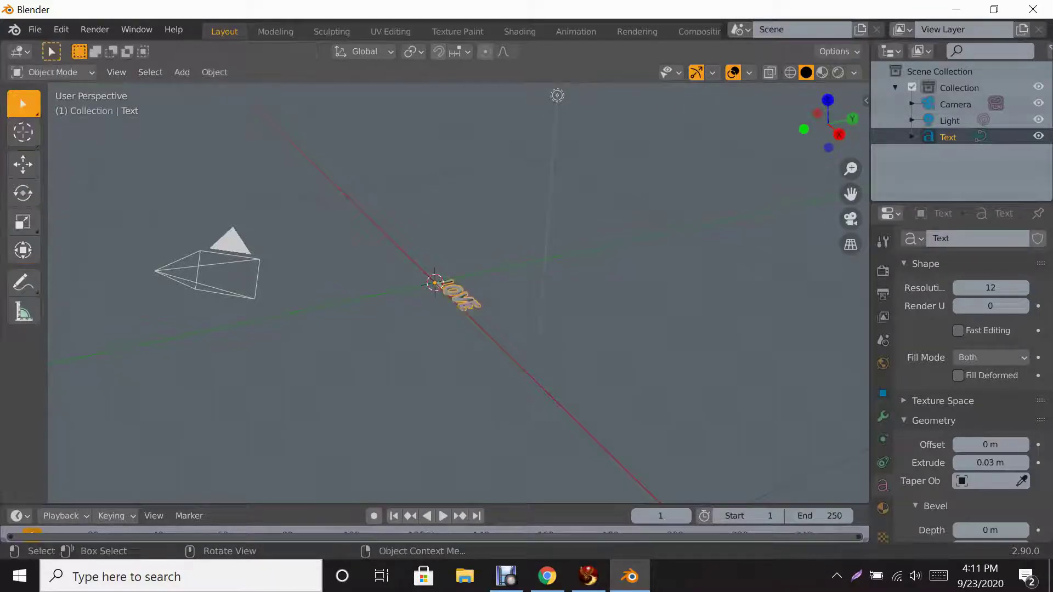
- Switch to the camera view and rotate the LOVE text about the X axis to stand it upright
scroll(435, 282, up, 5)
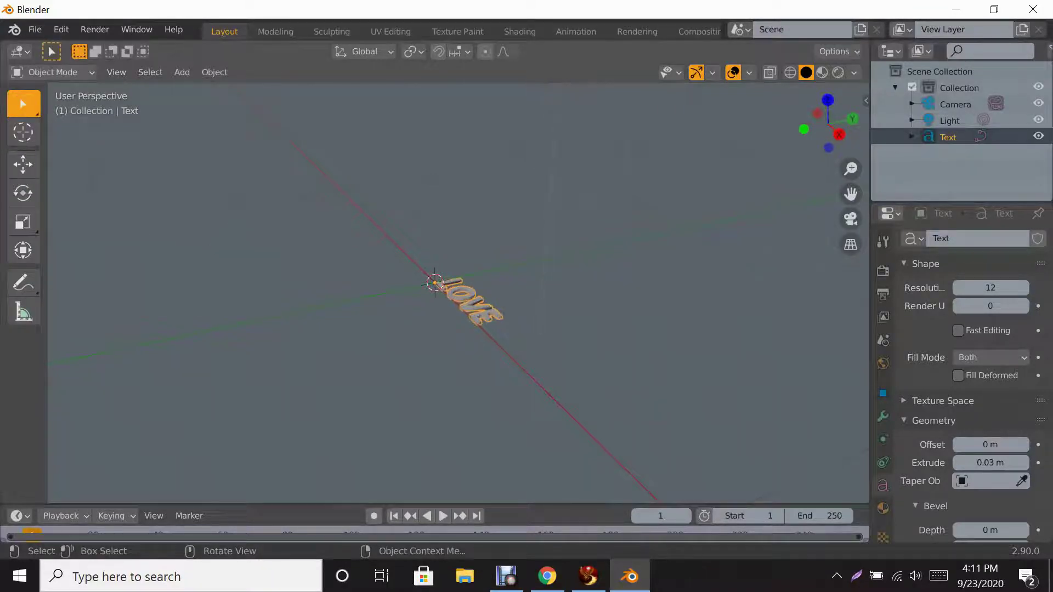
key(KP_0)
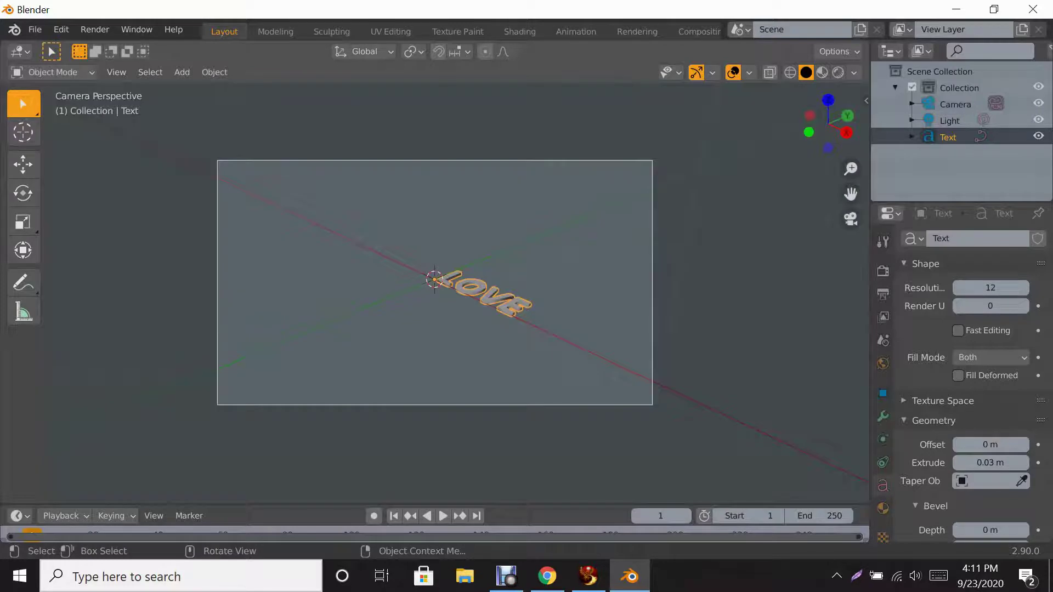
scroll(435, 283, up, 6)
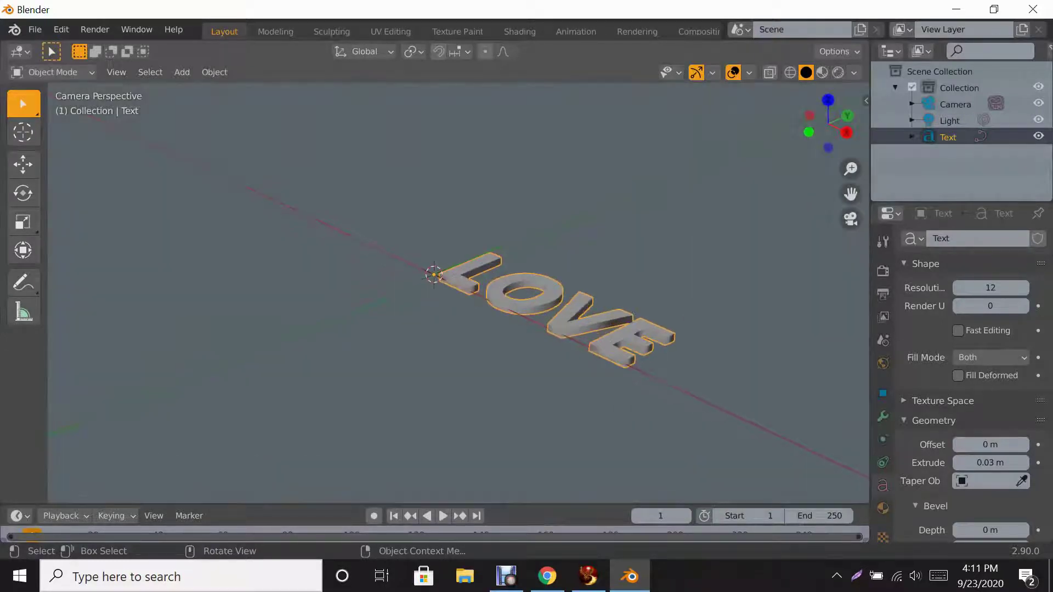
scroll(435, 282, down, 1)
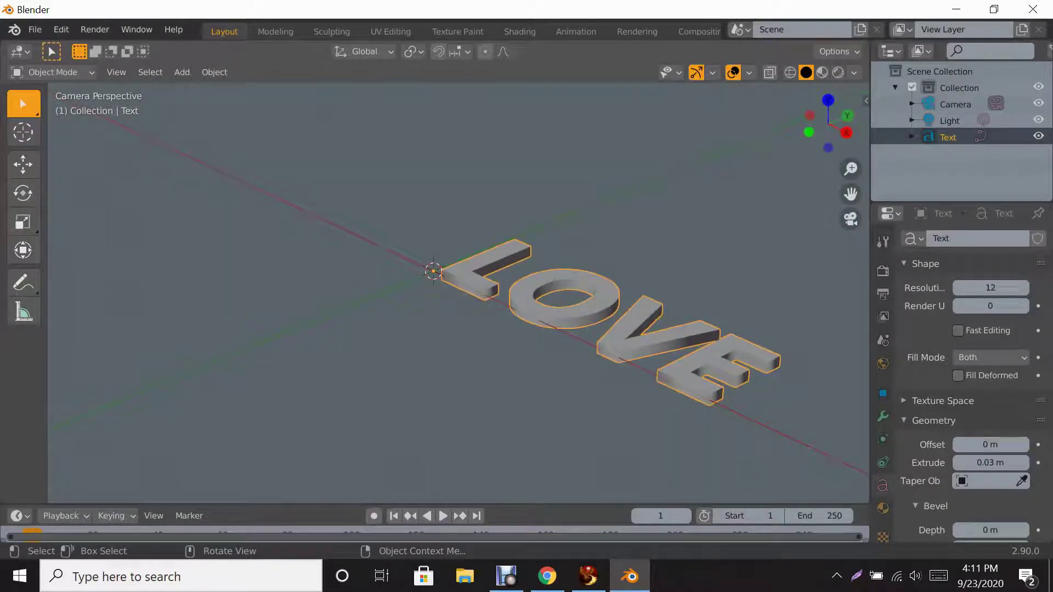
click(23, 193)
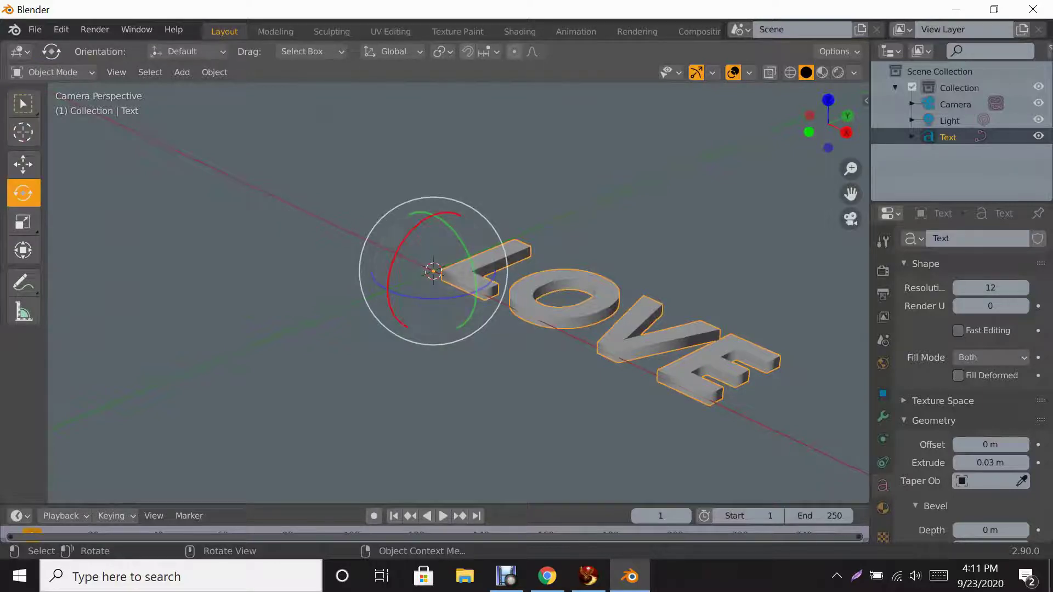
drag(405, 252, 431, 271)
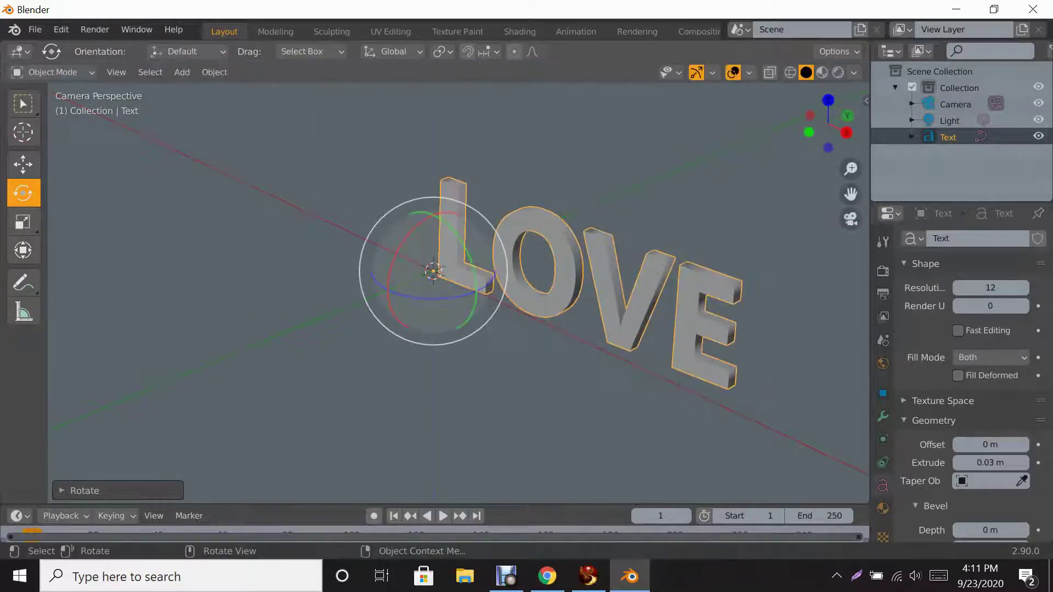
- Try extra rotations of the LOVE text, setting the Z rotation angle to 0° and the X rotation angle to 360°
drag(455, 294, 438, 274)
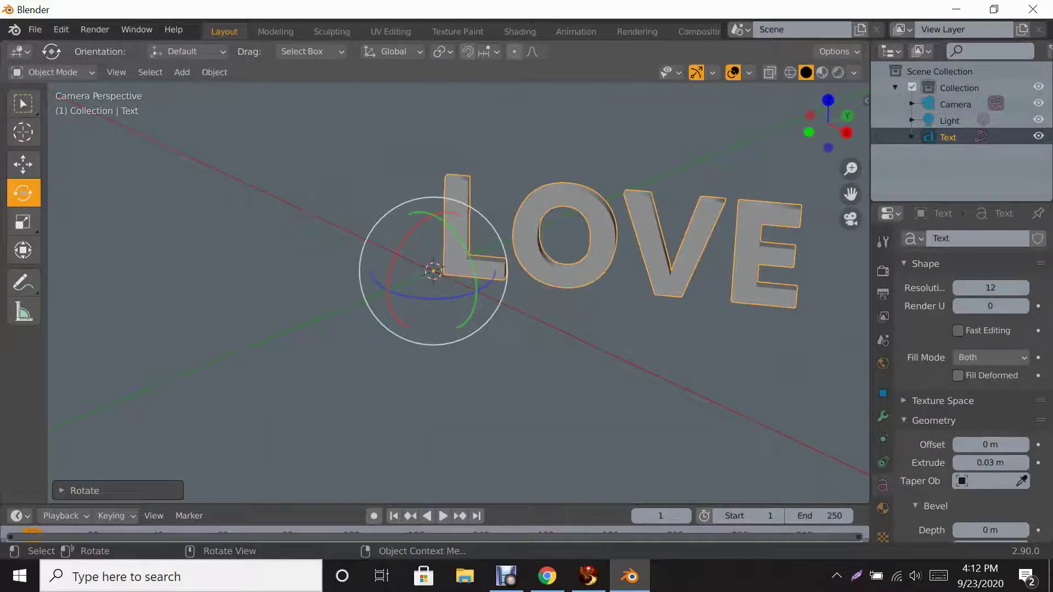
click(63, 491)
drag(210, 430, 150, 431)
click(182, 431)
text(0)
key(Return)
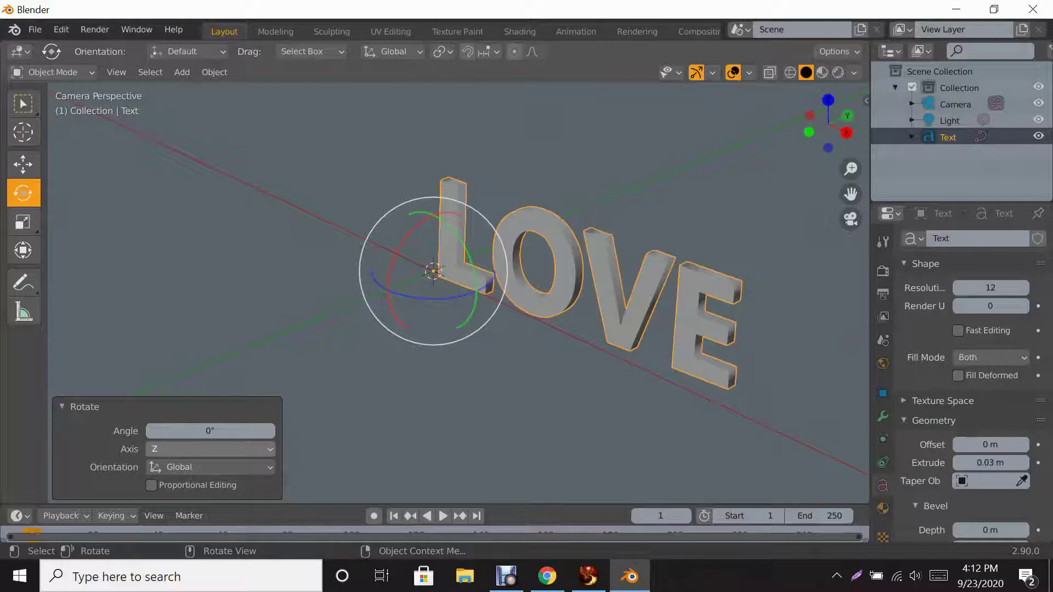
drag(396, 251, 402, 242)
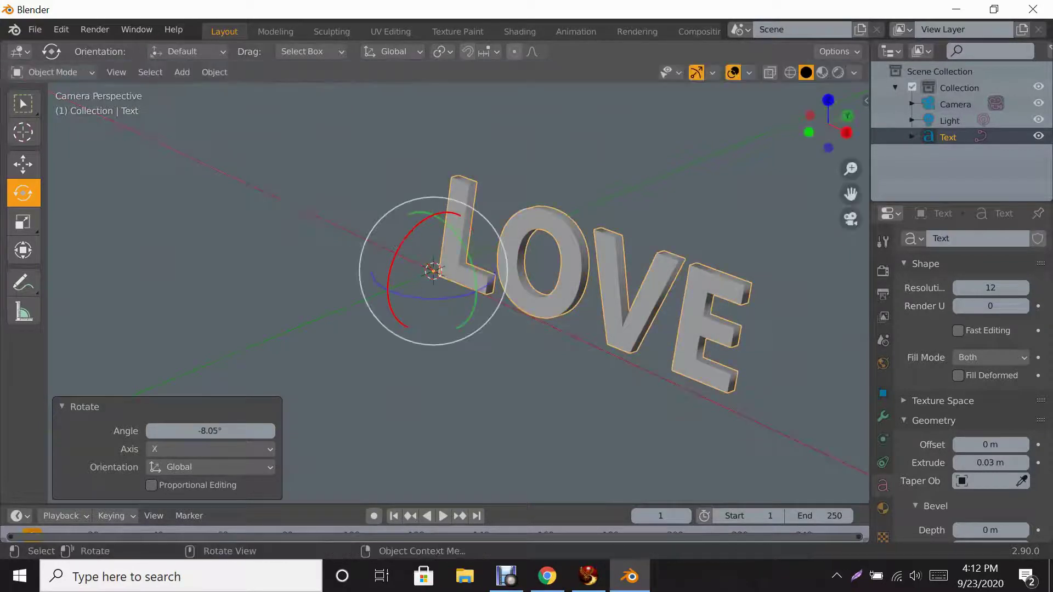
drag(210, 431, 280, 430)
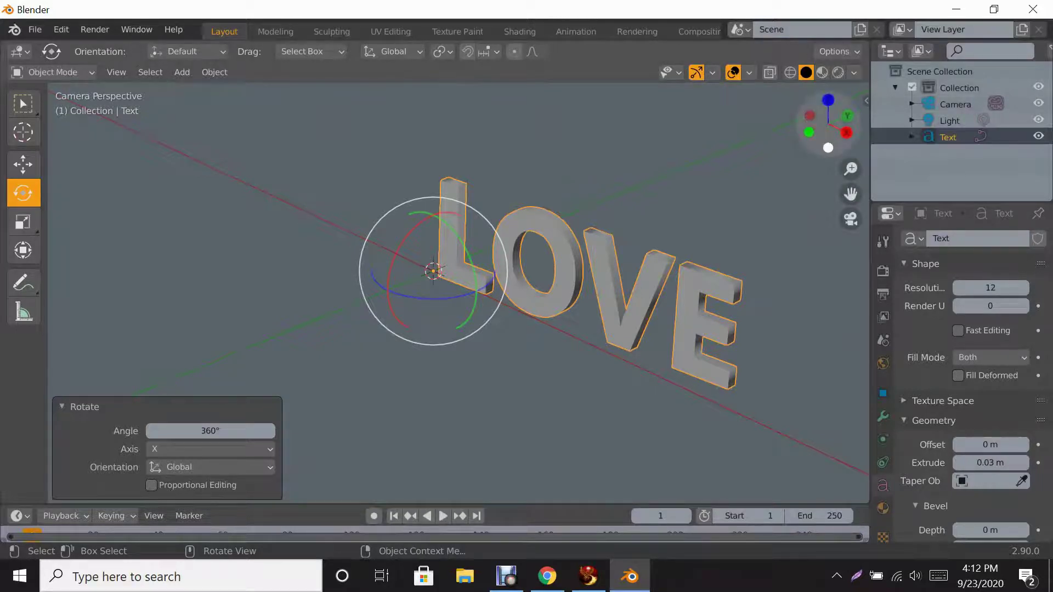
- Convert the LOVE text object to a mesh
drag(828, 147, 808, 131)
drag(828, 124, 708, 127)
scroll(850, 169, up, 7)
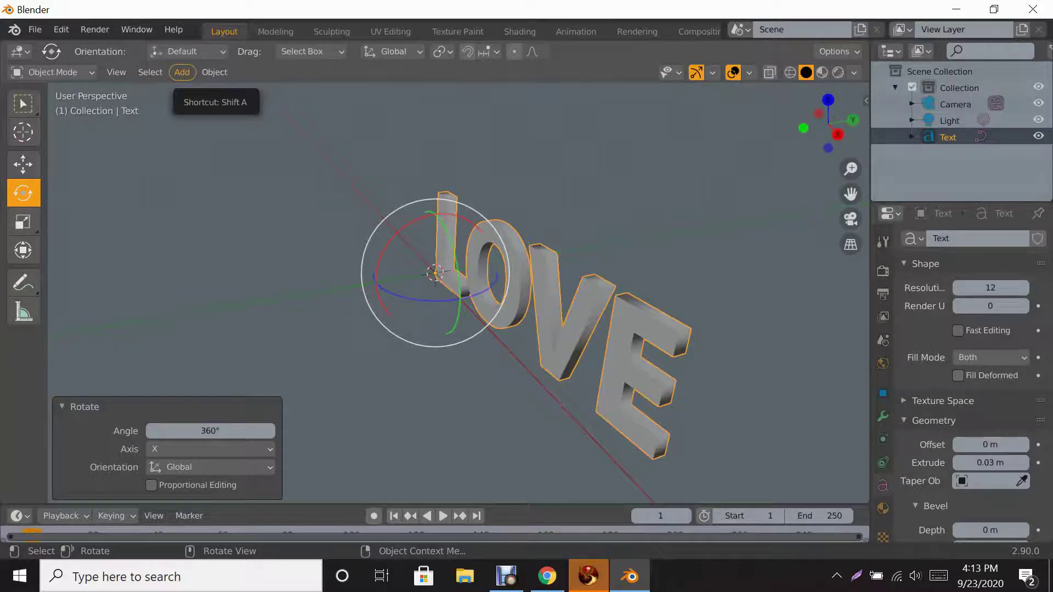
click(182, 72)
mouse_move(215, 72)
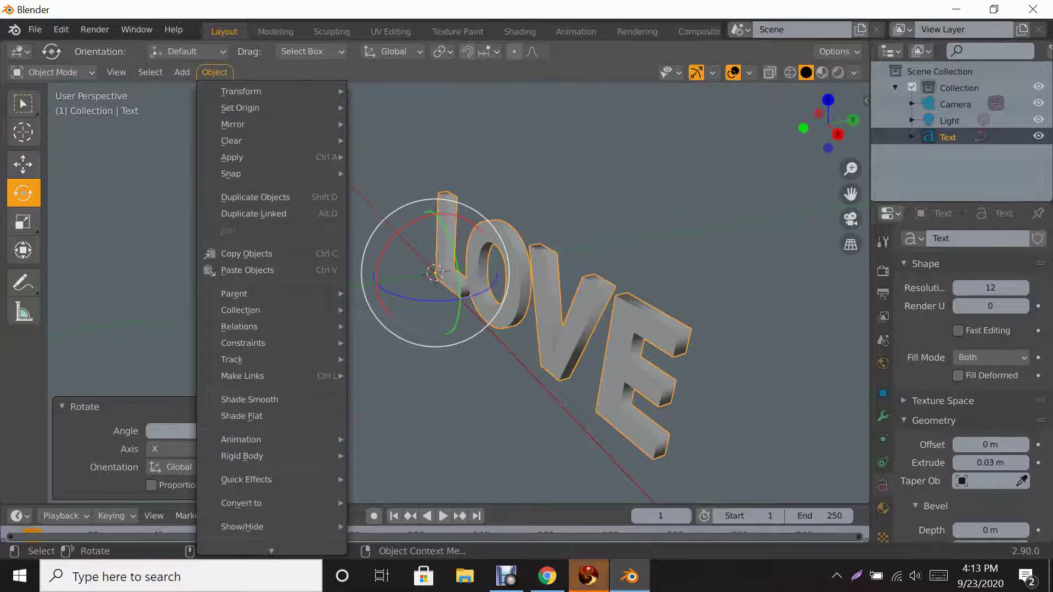
mouse_move(241, 503)
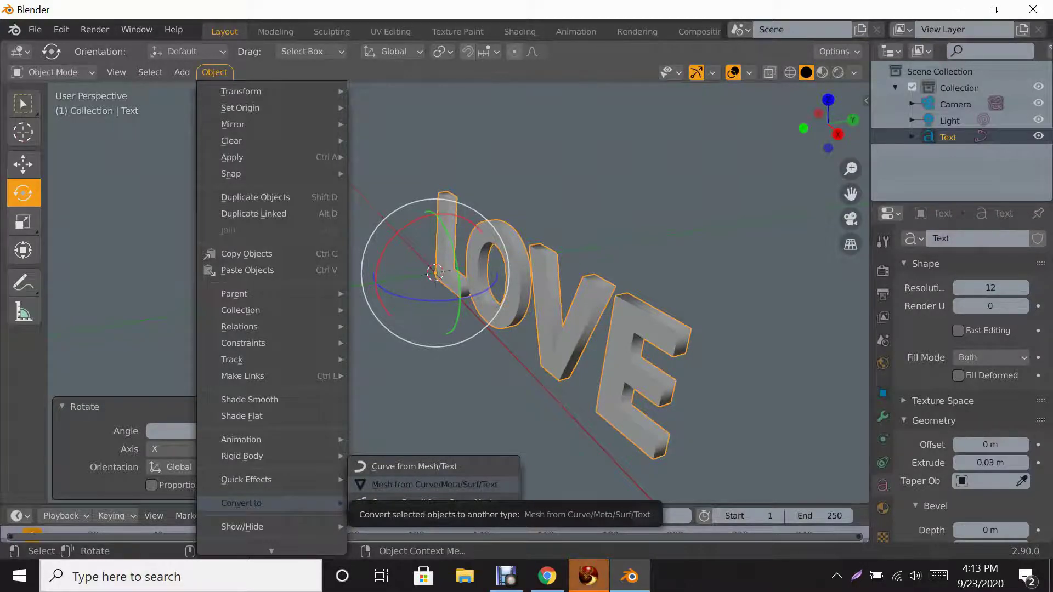
click(433, 484)
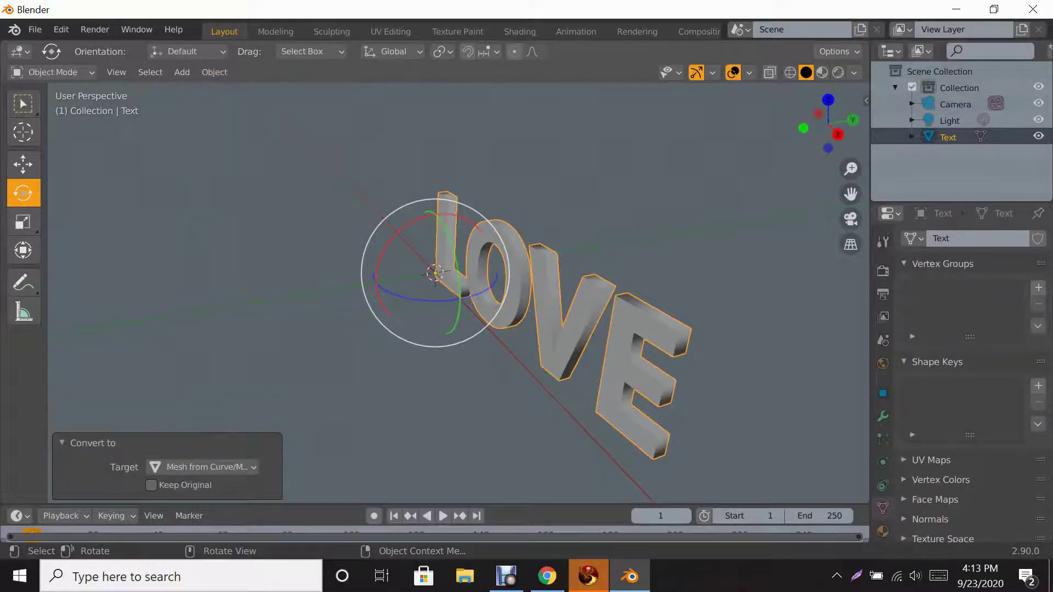
- Add a Decimate modifier to the LOVE mesh and set its collapse ratio to 0.5111
click(883, 416)
click(944, 238)
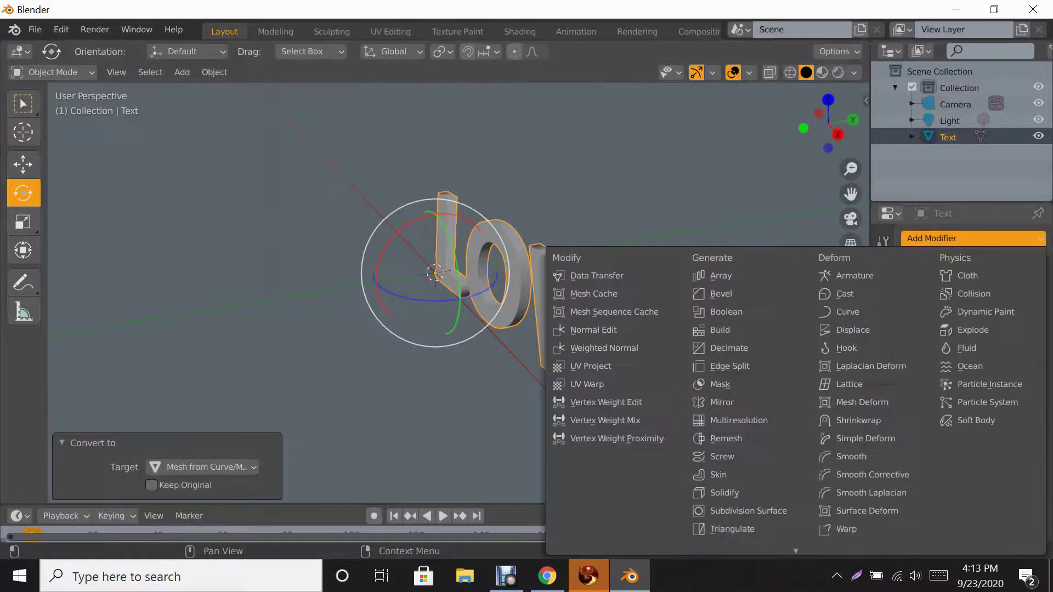
click(729, 348)
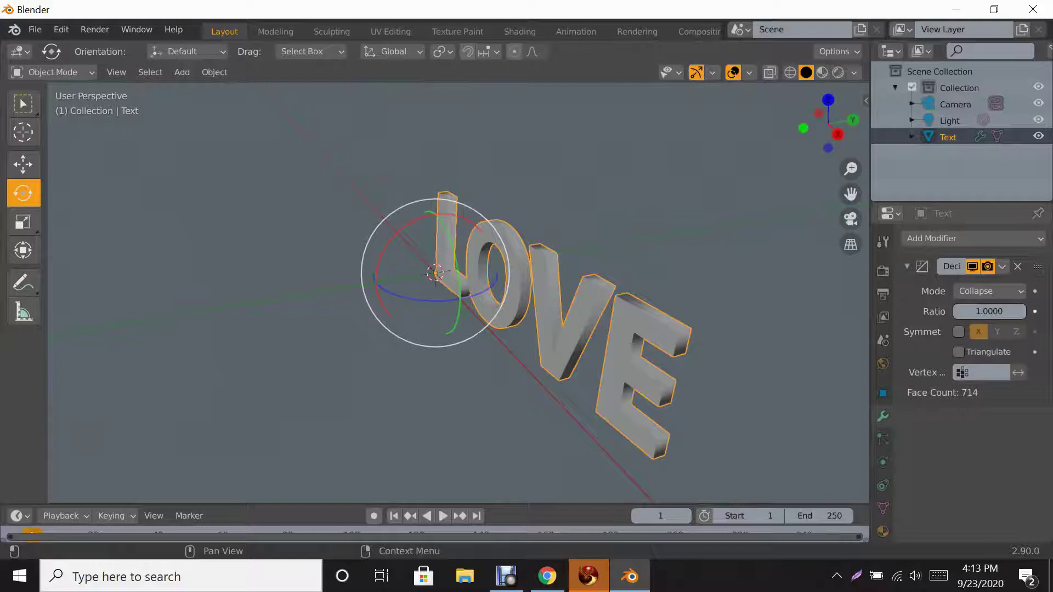
drag(986, 311, 954, 311)
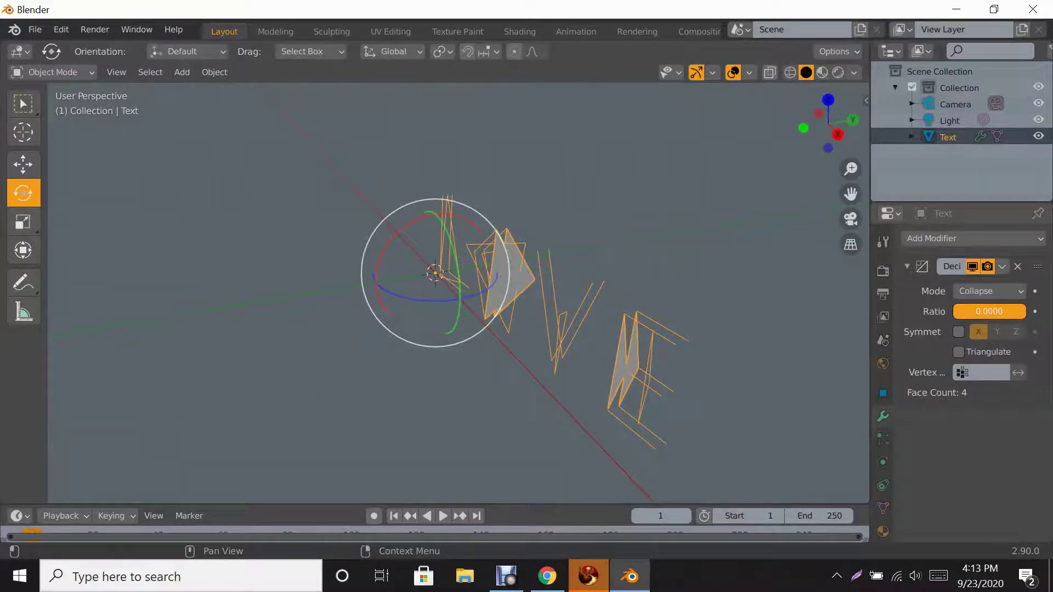
drag(954, 311, 981, 311)
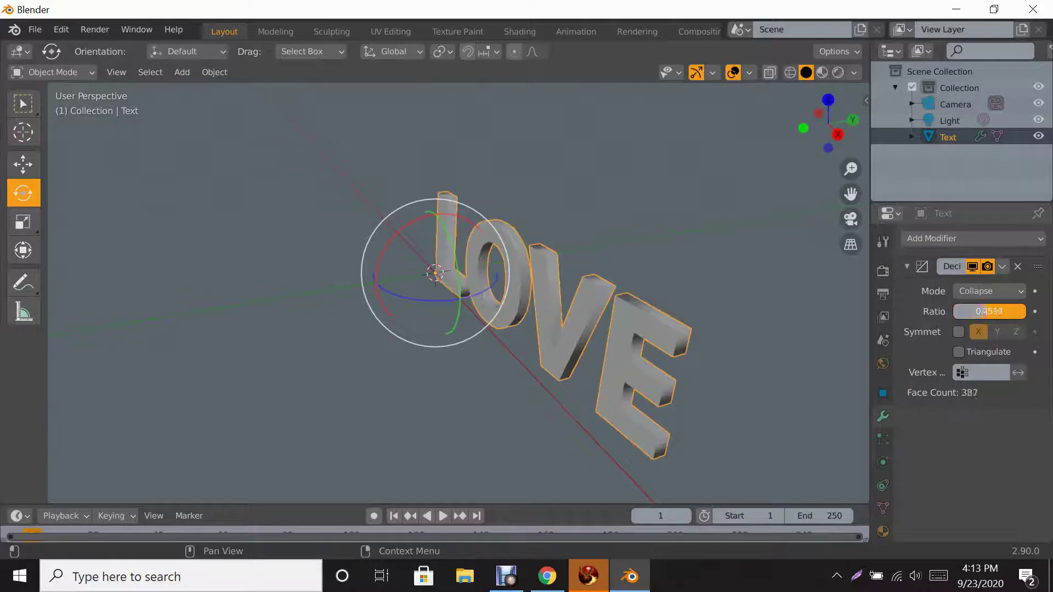
click(991, 311)
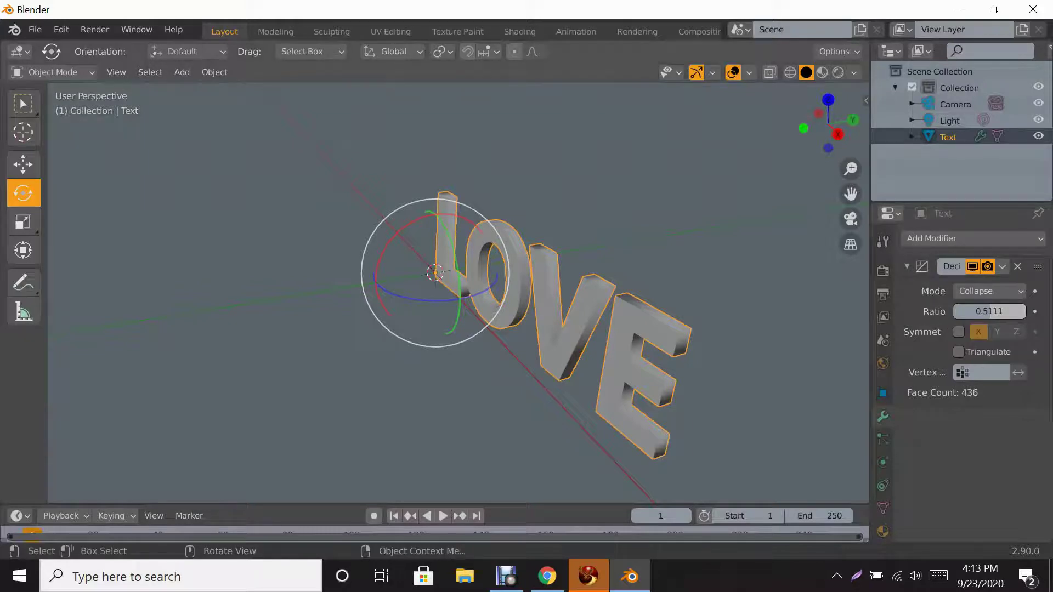
- Apply the Decimate modifier to the LOVE mesh
click(1002, 266)
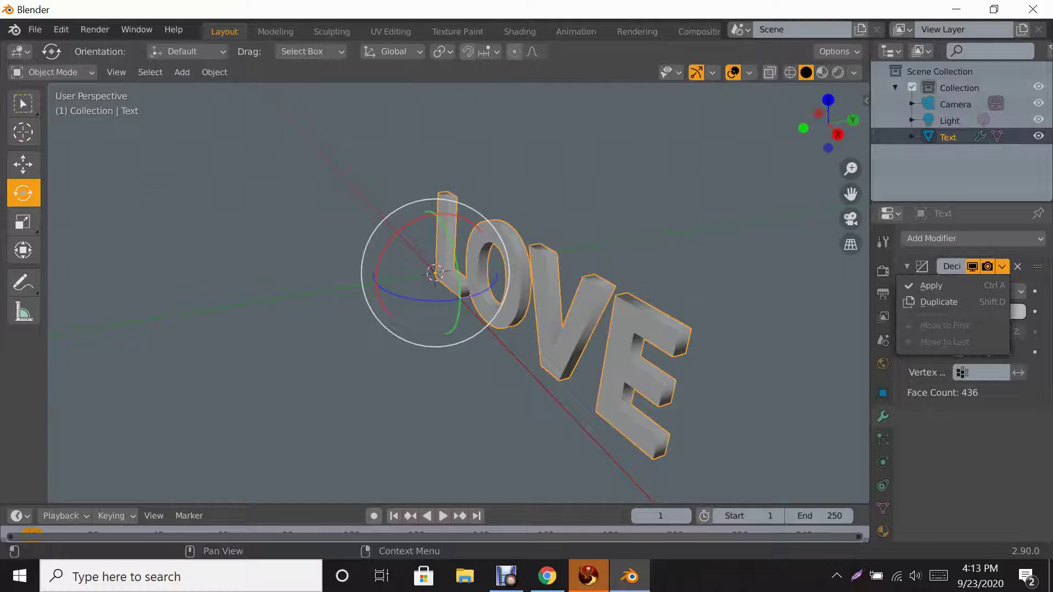
key(ctrl+a)
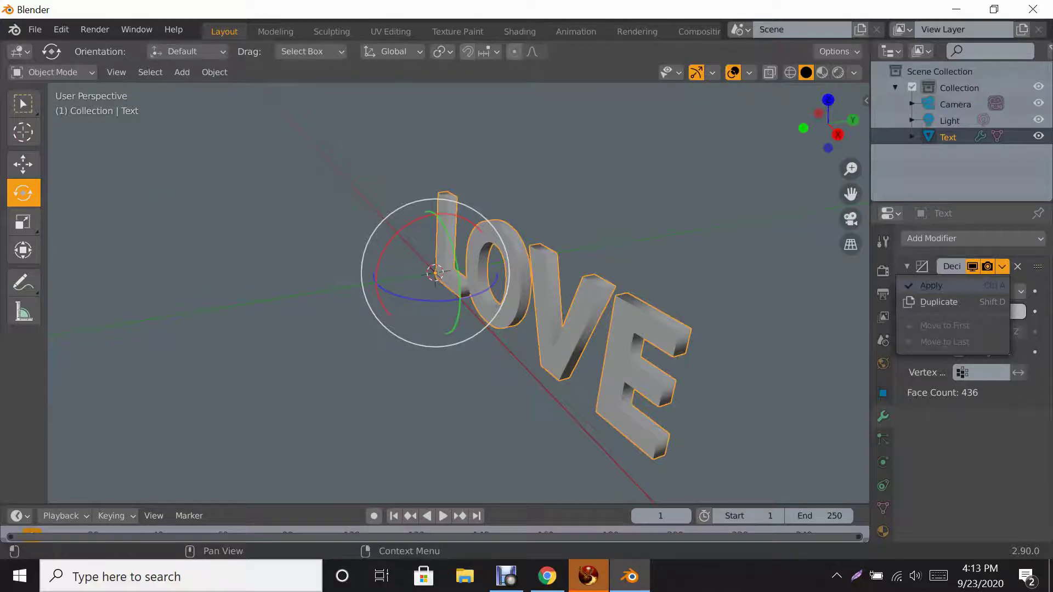
click(932, 286)
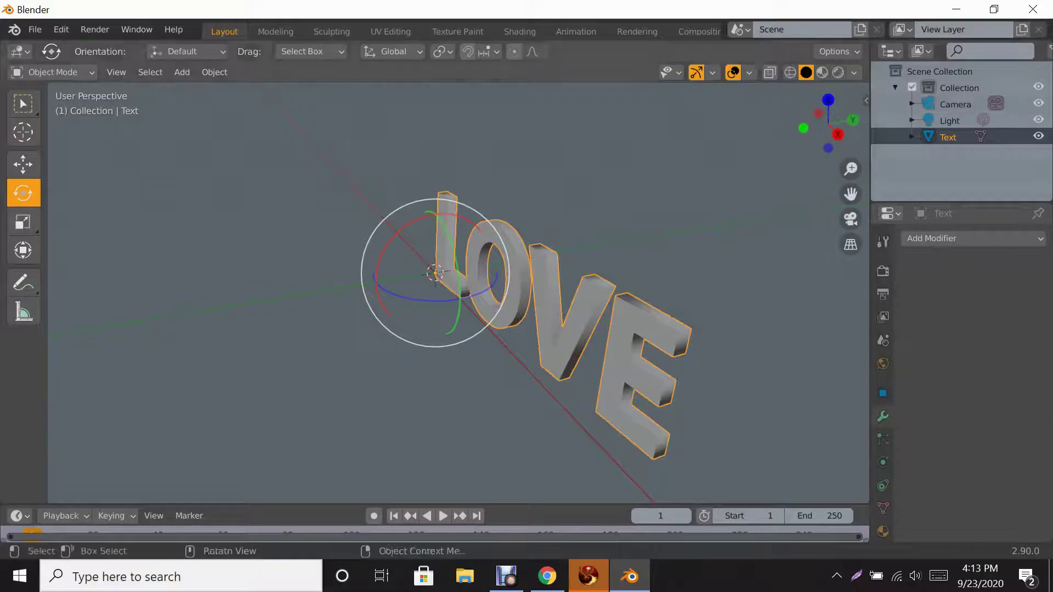
- Save the Blender file in Documents as "LOVE in capitals normal font"
click(35, 29)
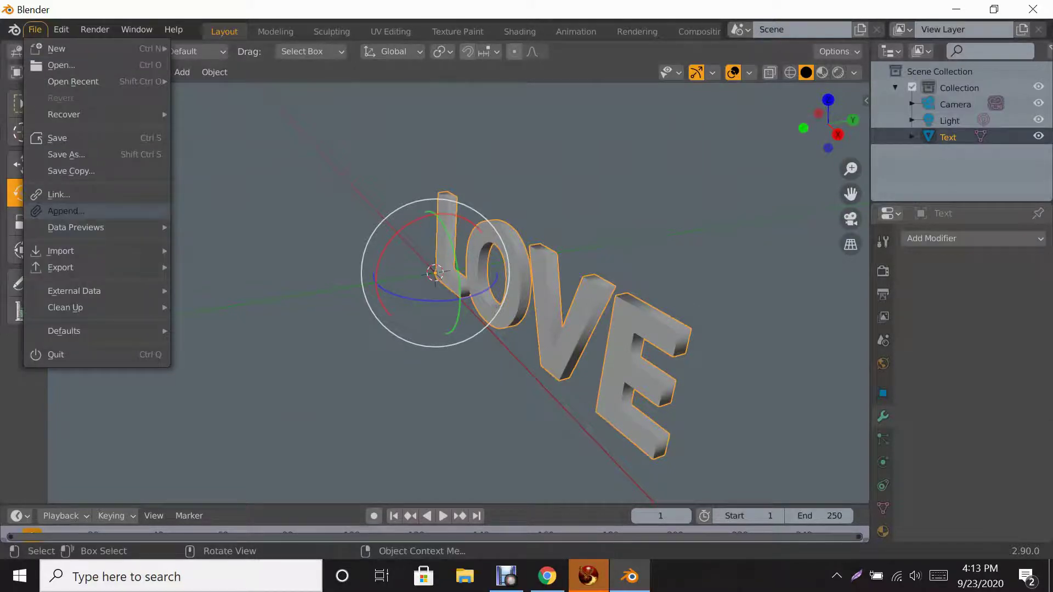
click(66, 154)
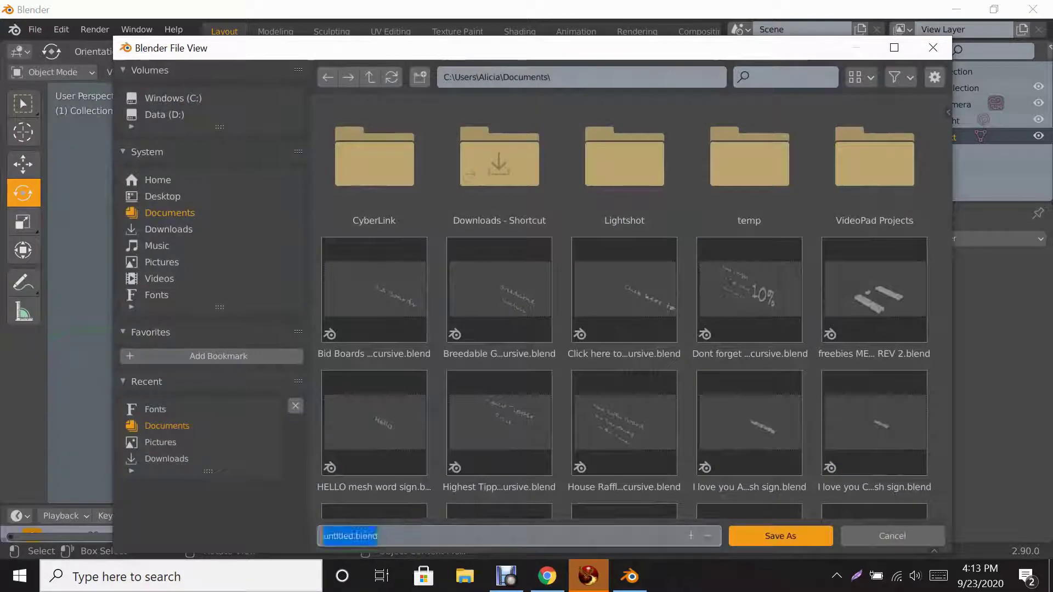
text(LOvE)
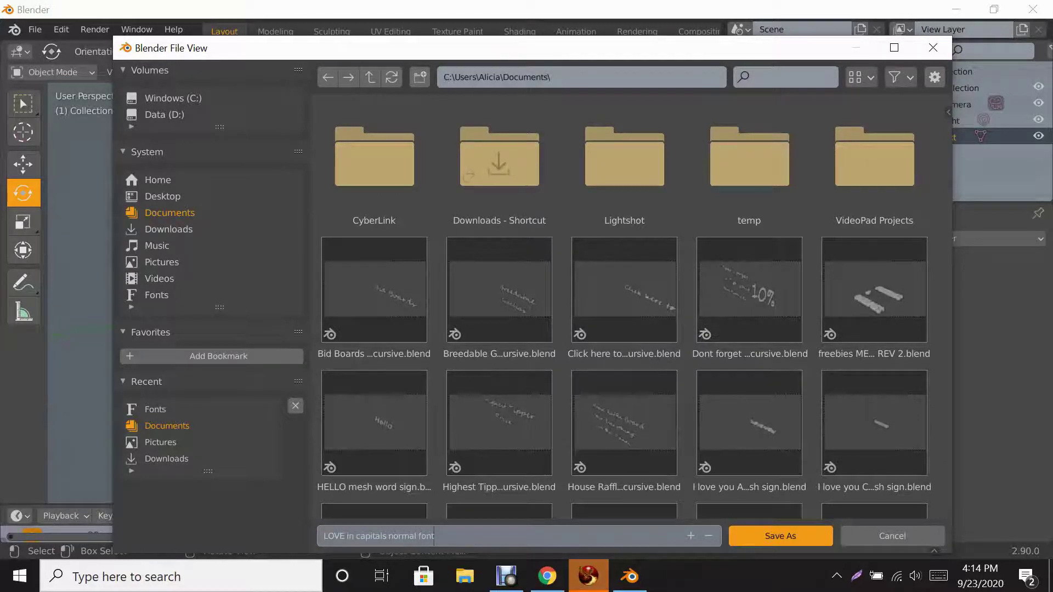
key(Return)
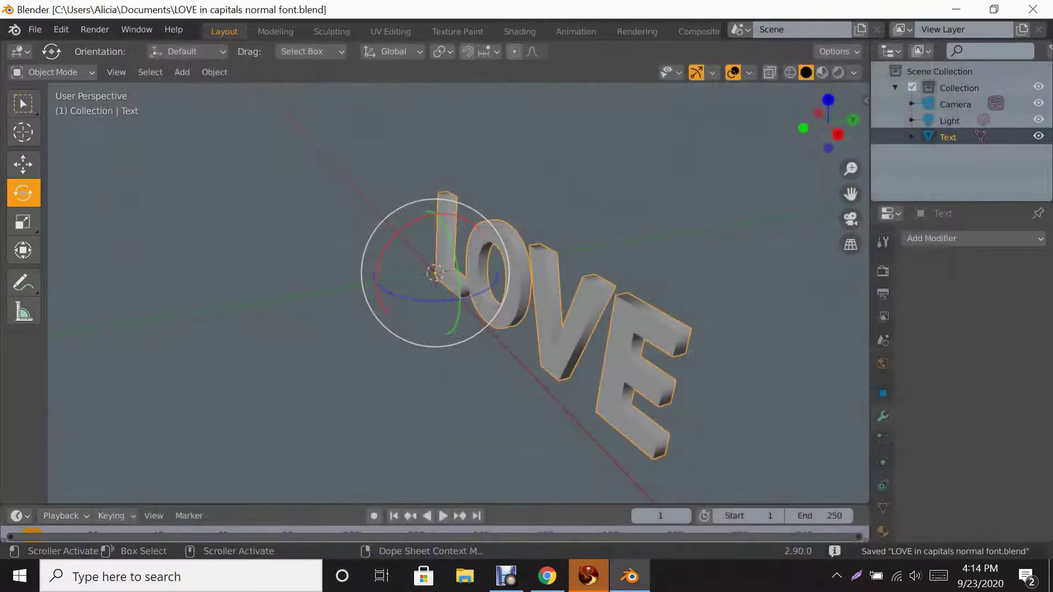
- Export the scene to Documents as the Collada file "LOVE in capitals normal font.dae"
click(35, 29)
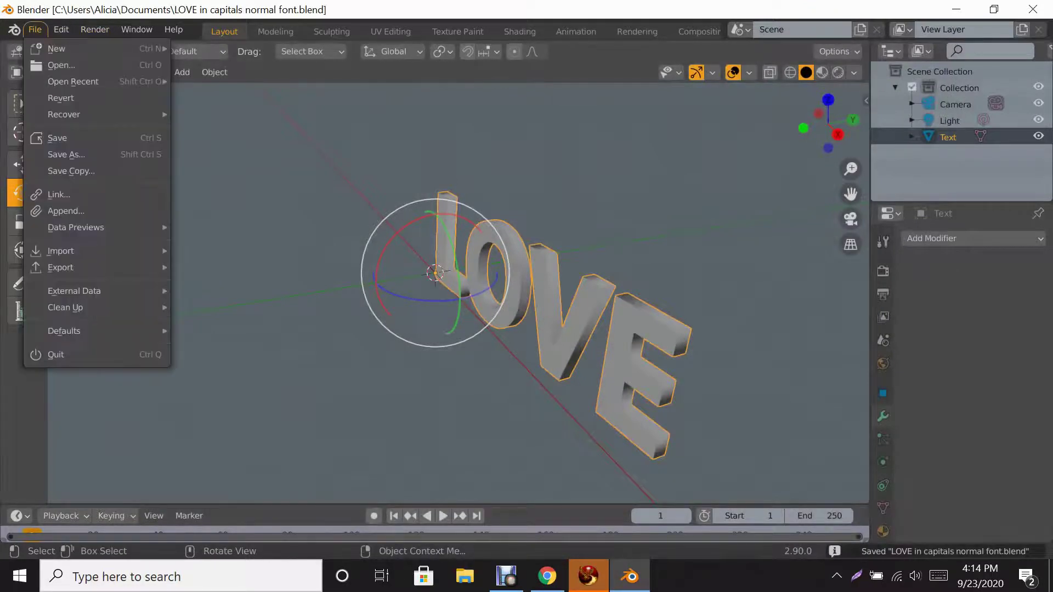
mouse_move(65, 268)
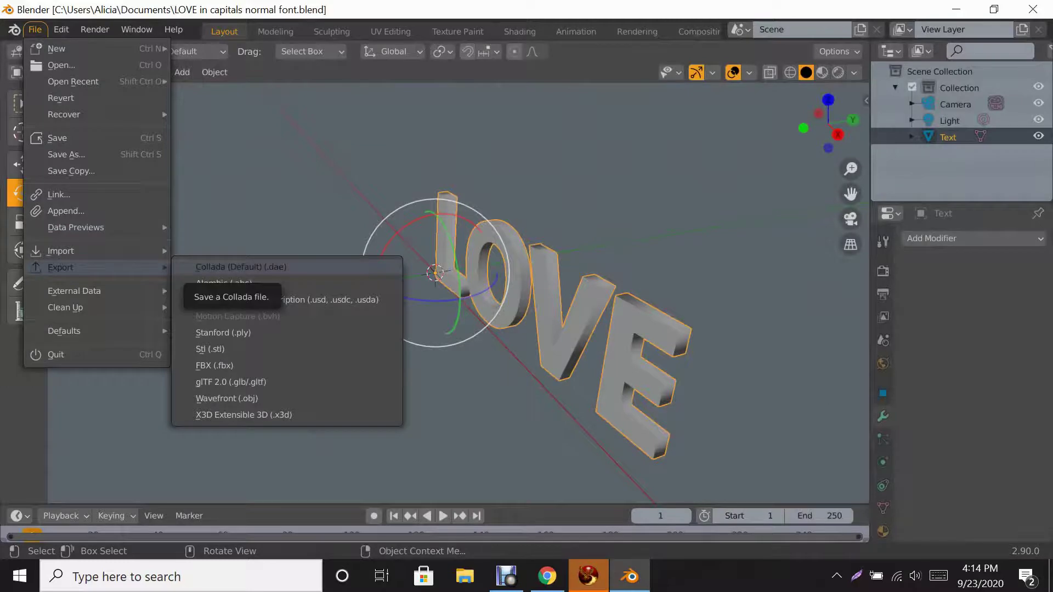
click(241, 267)
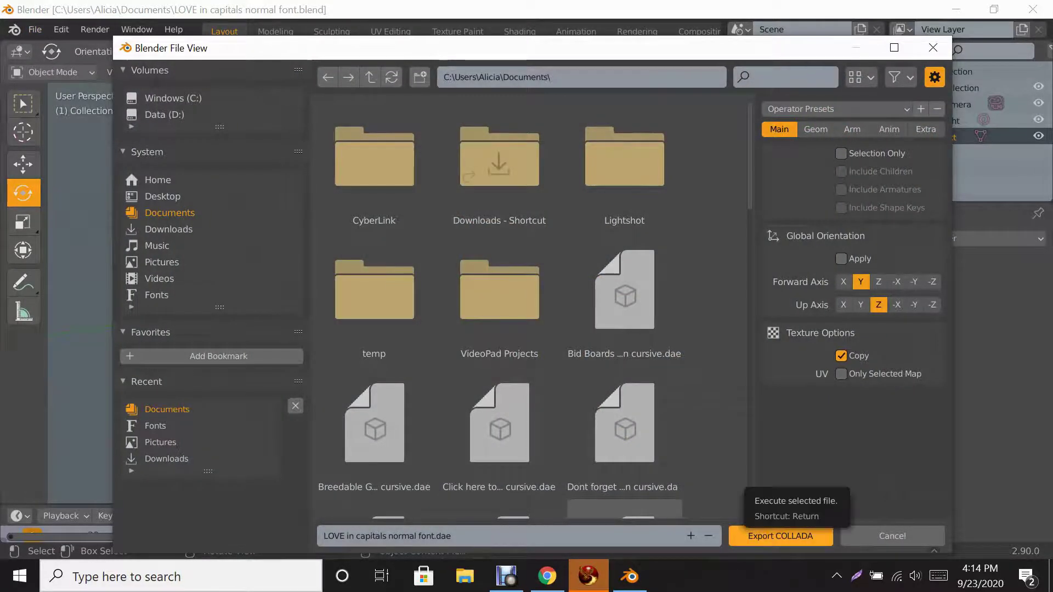
click(781, 536)
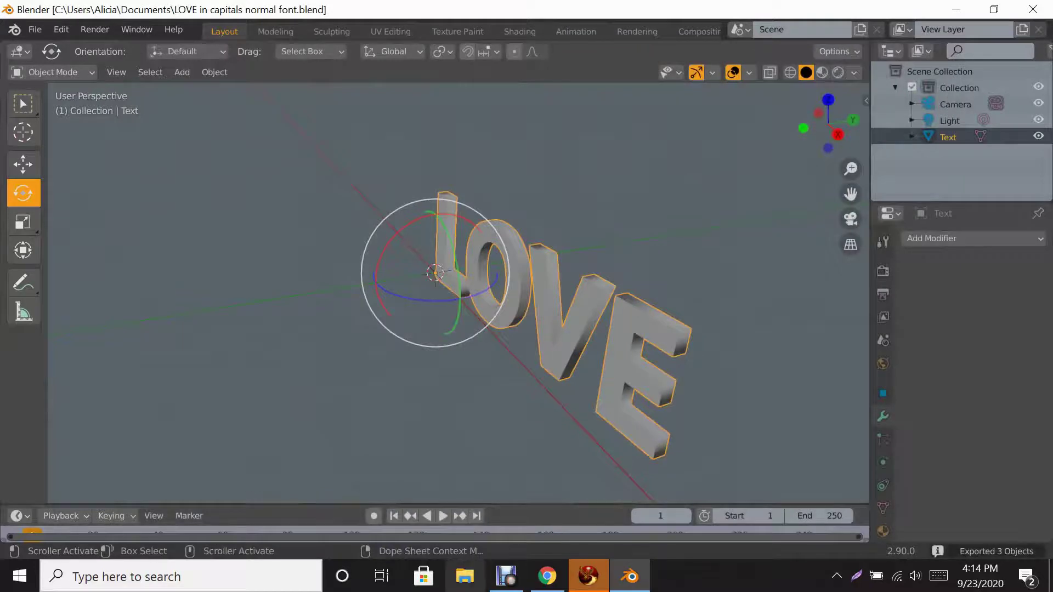
- Switch to Firestorm, stop editing the Hello sign and load "LOVE in capitals normal font.dae" as a mesh model upload
click(588, 576)
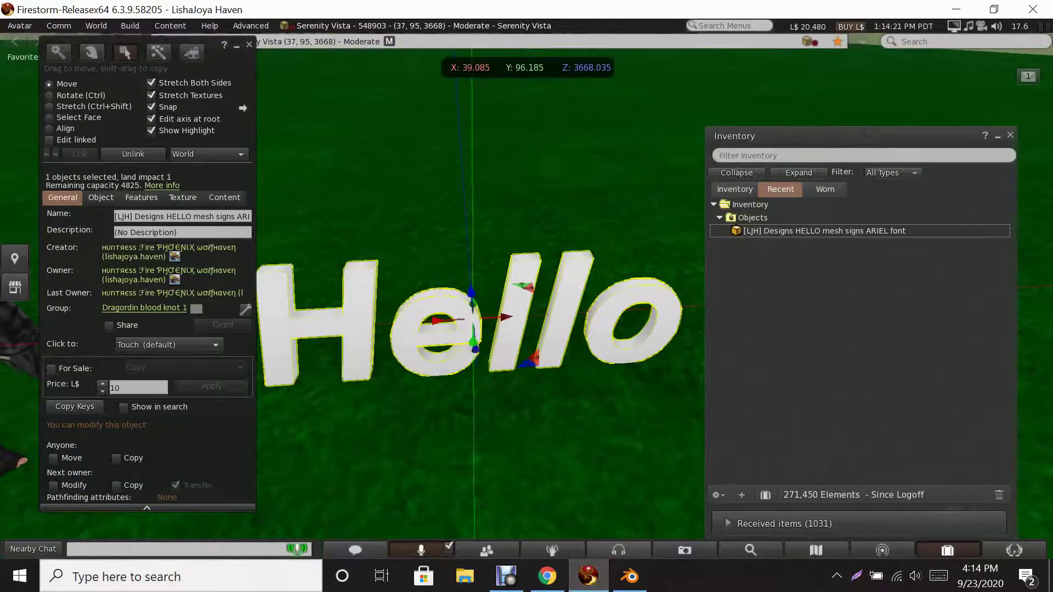
key(Escape)
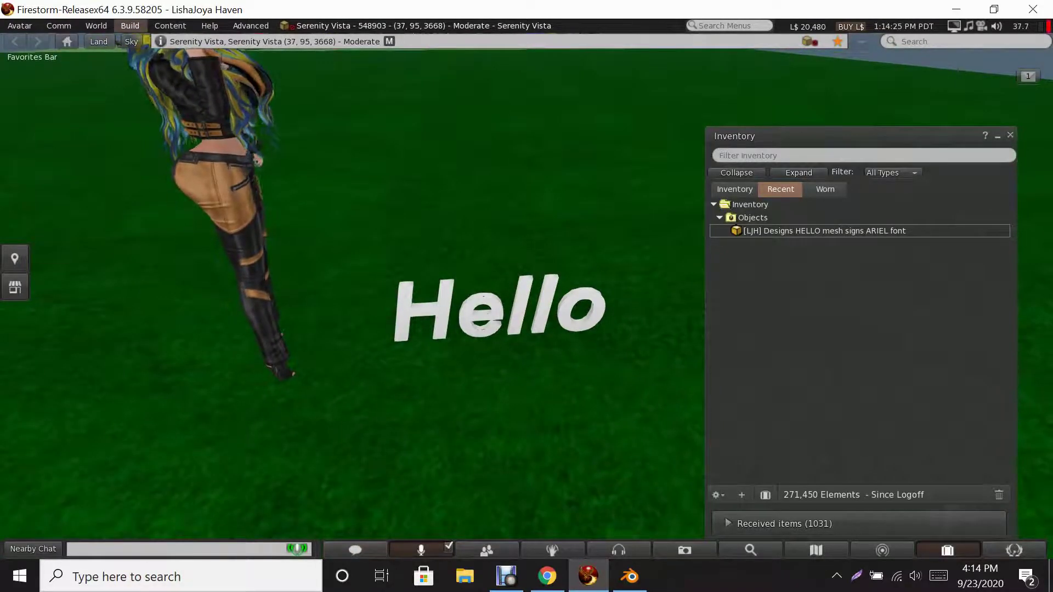
click(130, 26)
mouse_move(140, 215)
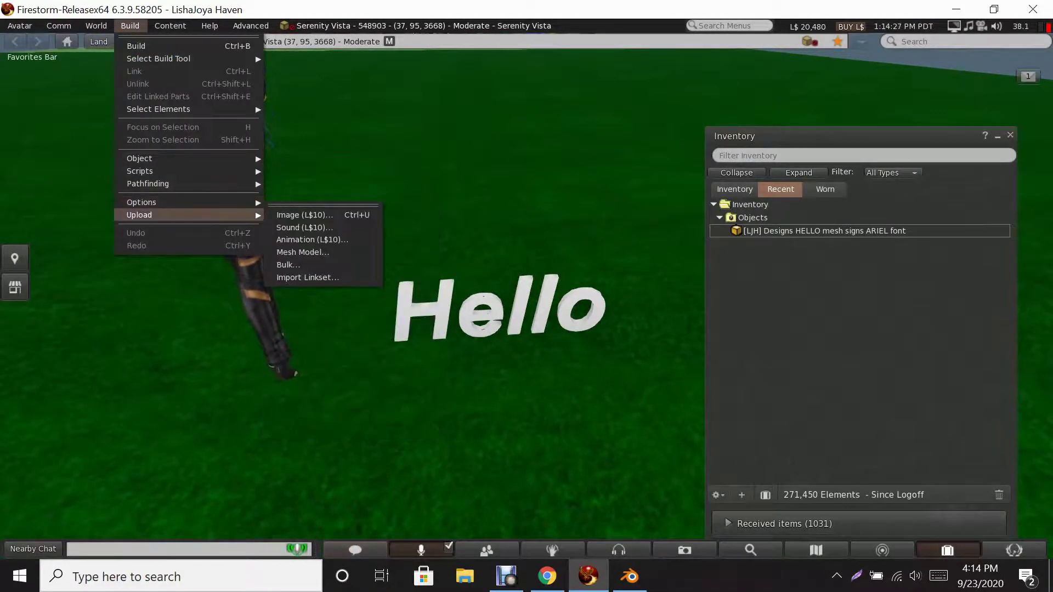
click(302, 252)
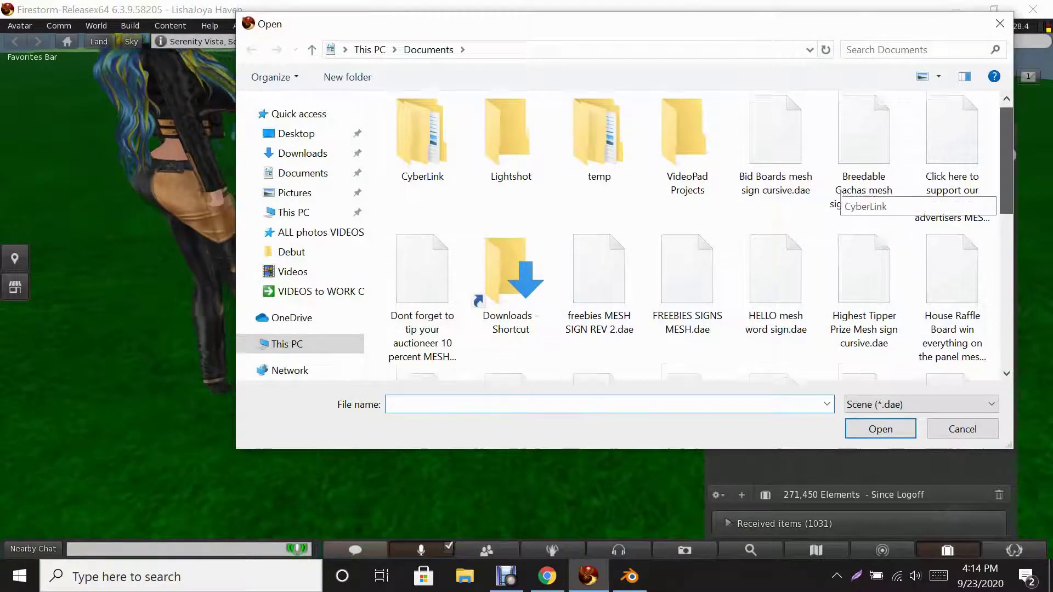
scroll(691, 236, down, 1)
scroll(932, 247, down, 2)
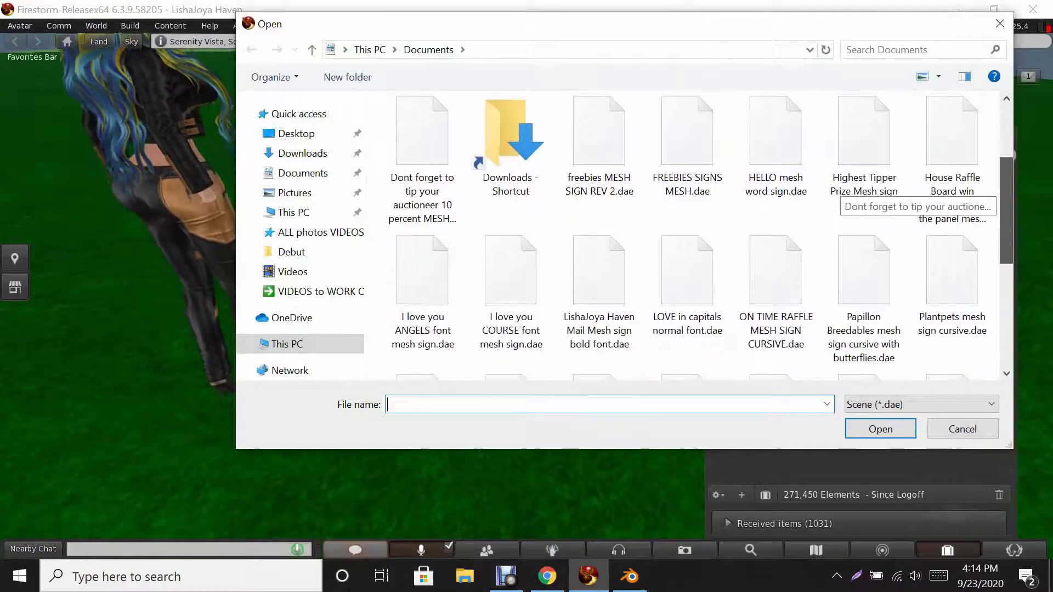
click(687, 285)
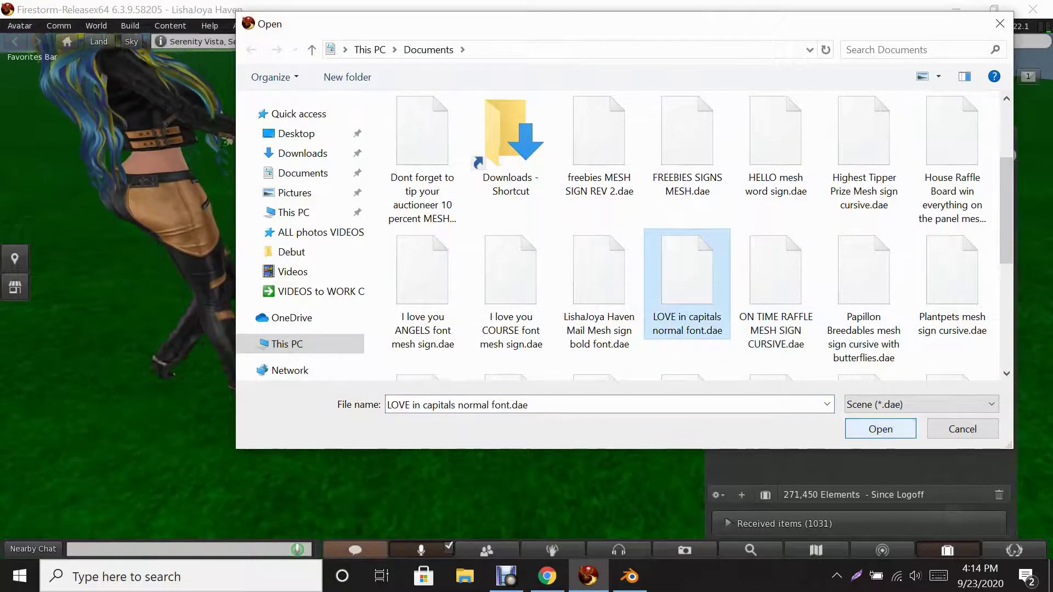
click(881, 429)
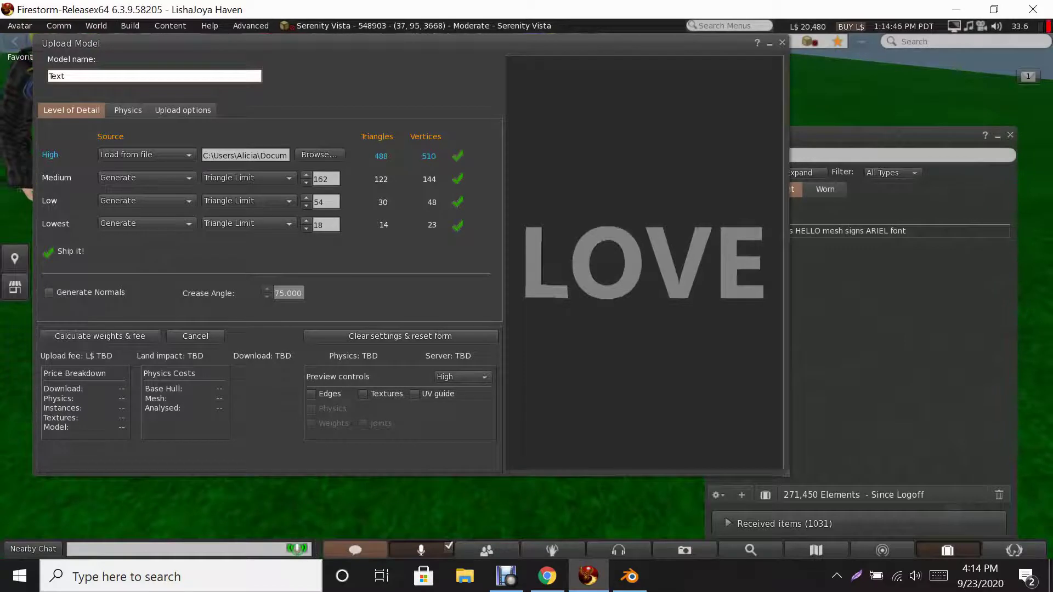
- Enable normal generation for the LOVE model and name it "[LJH] Designs LOVE word in capitals mesh sign"
click(48, 293)
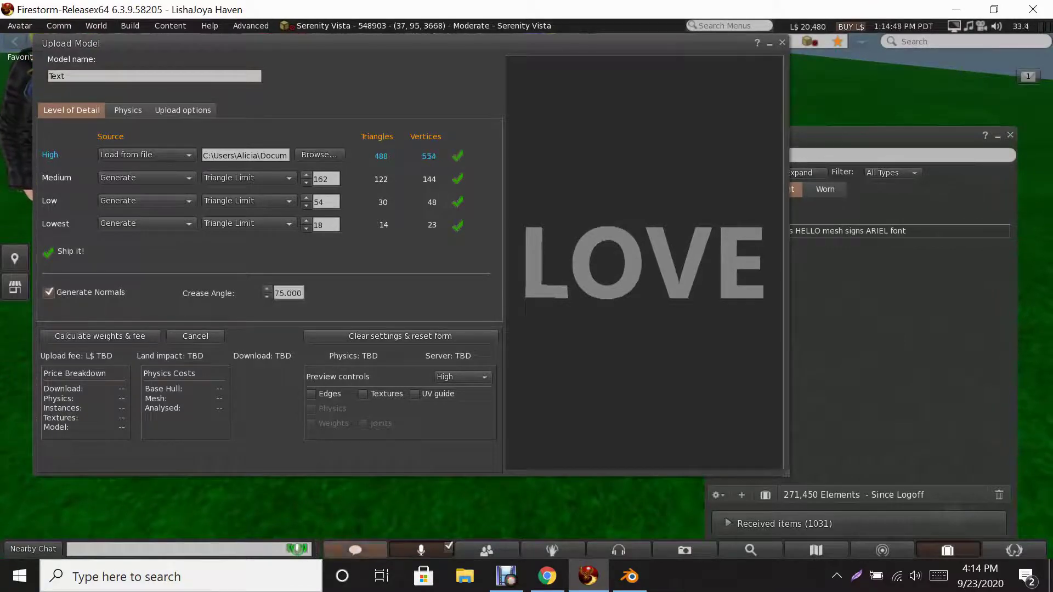
double_click(57, 76)
text([]])
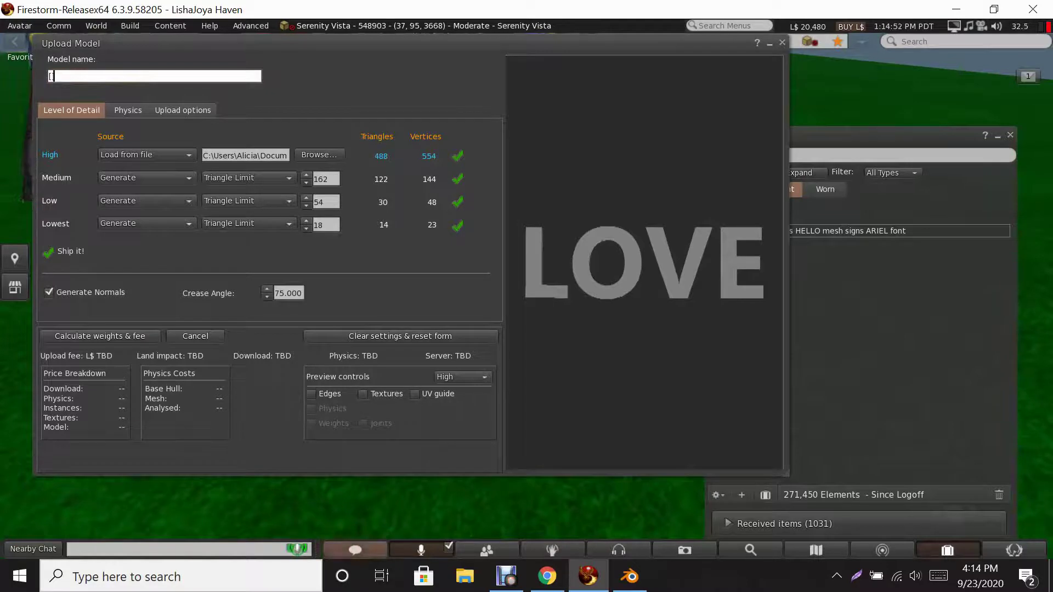
text(LJH)
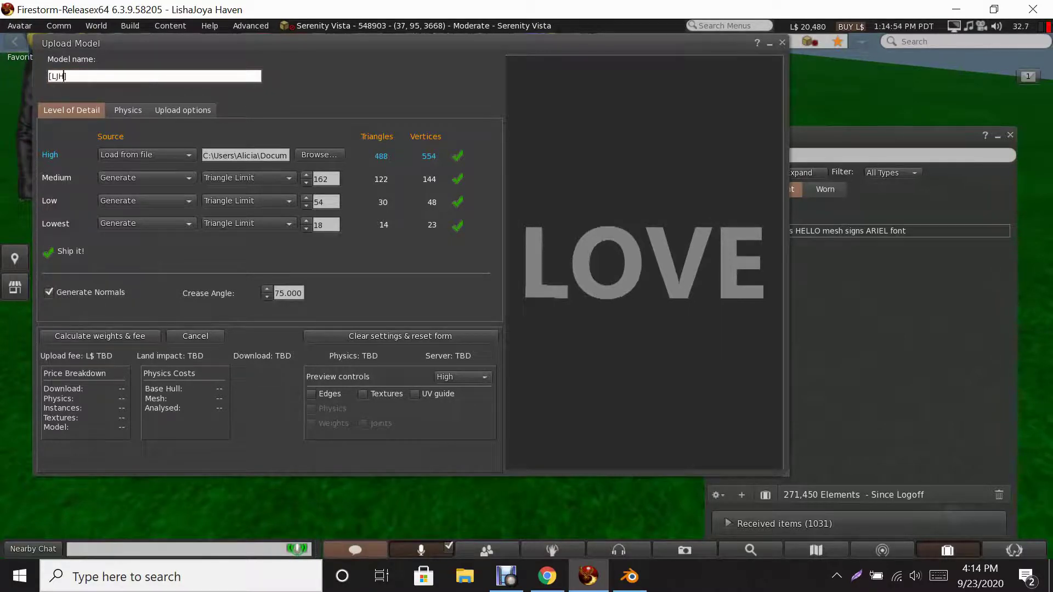
key(Right)
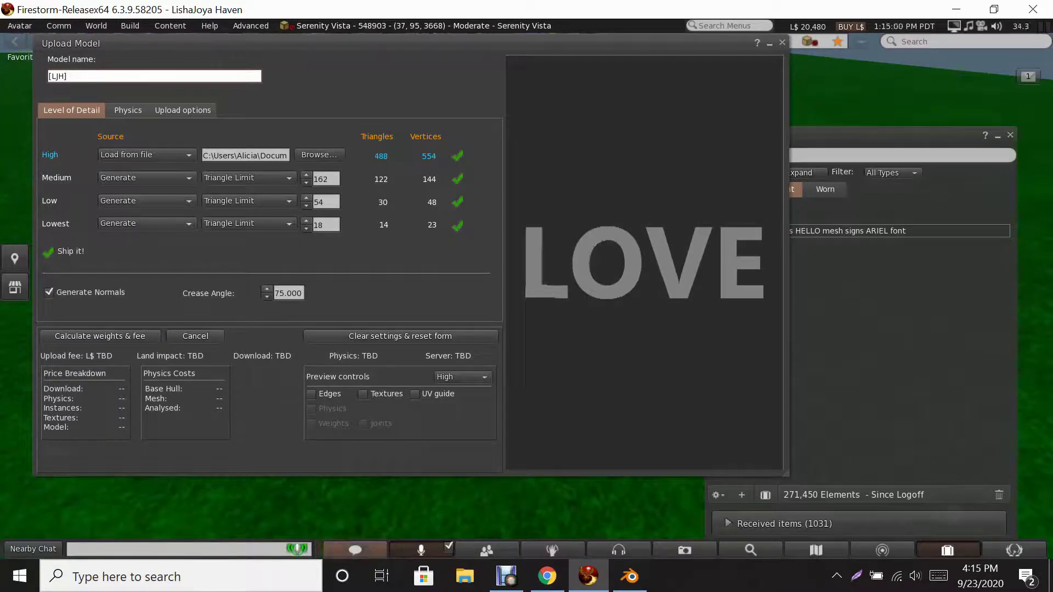
text(LJH)
text( e)
key(BackSpace)
key(BackSpace)
key(BackSpace)
text(Designs)
text( the)
key(BackSpace)
key(BackSpace)
key(BackSpace)
text(LOVE wo)
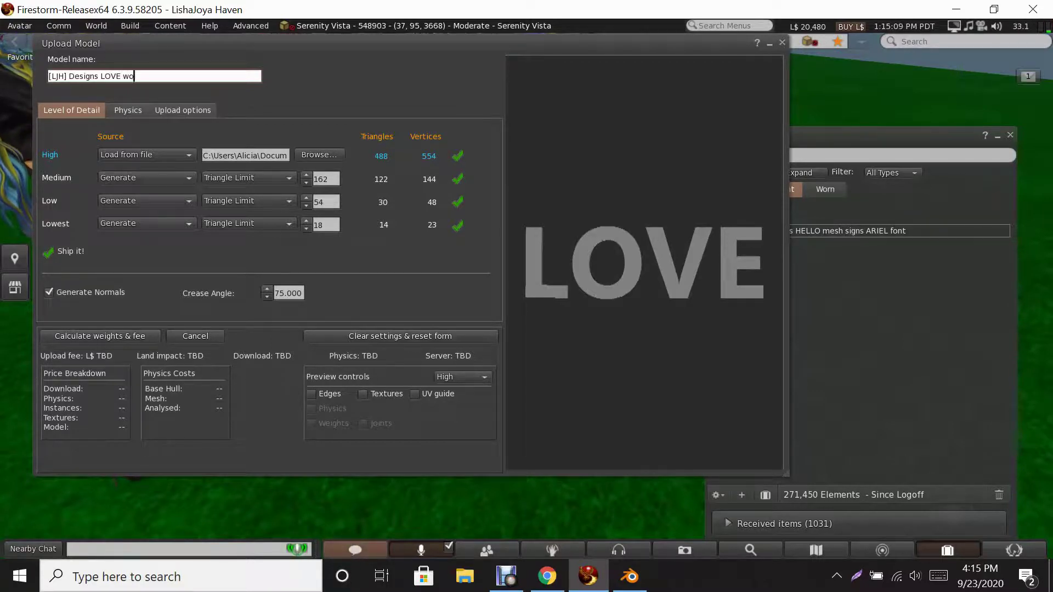
text(rd in capitals)
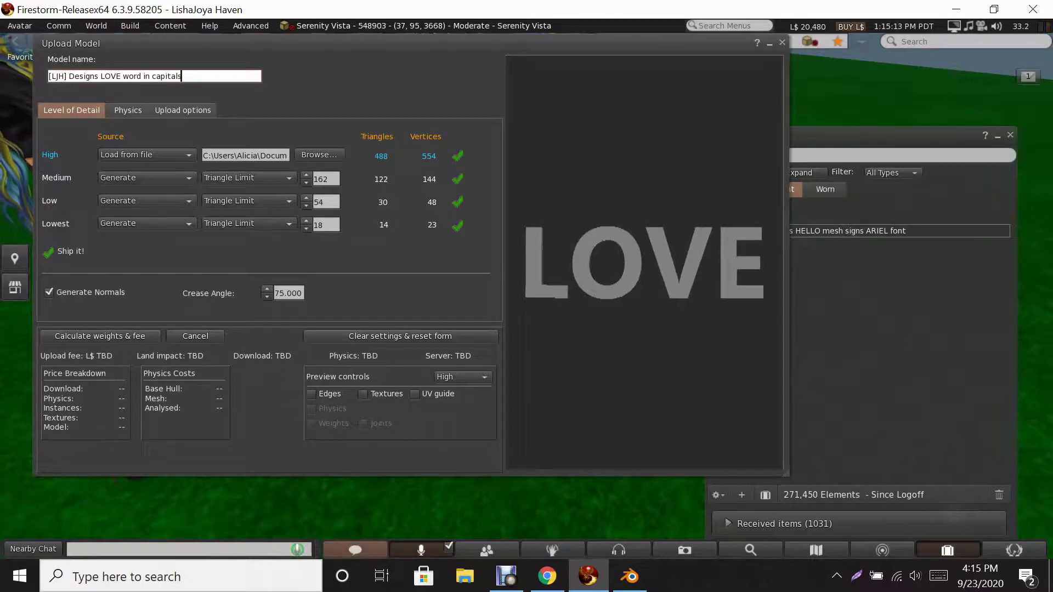
text( me)
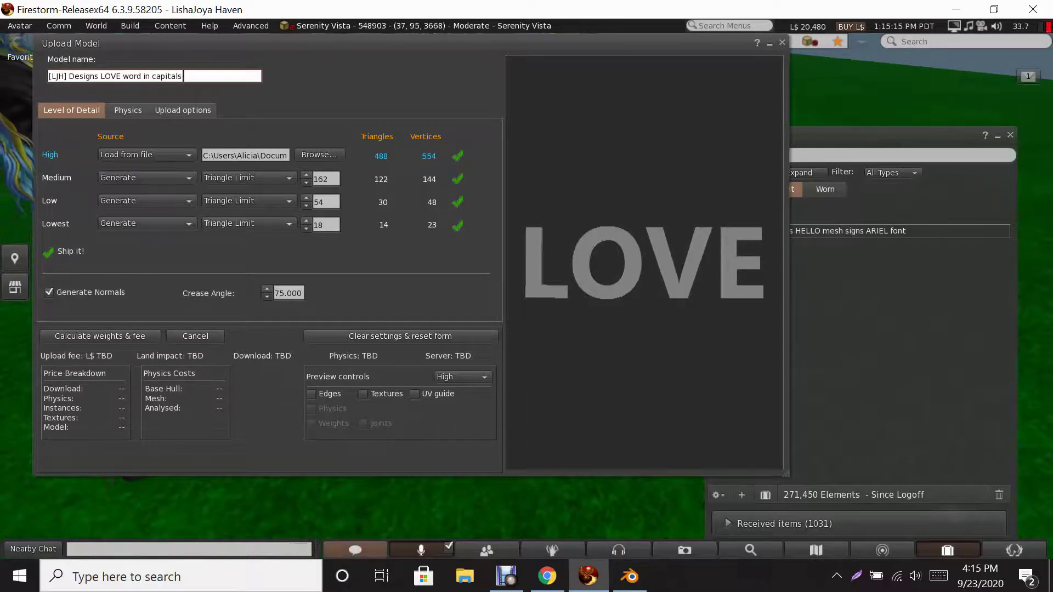
text(sh sig)
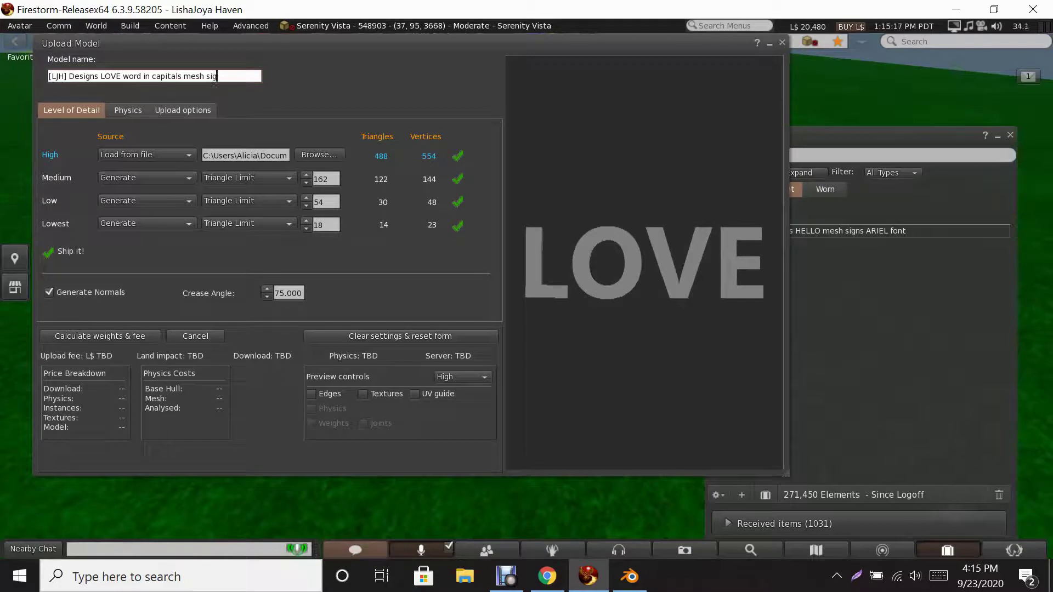
text(ns)
key(BackSpace)
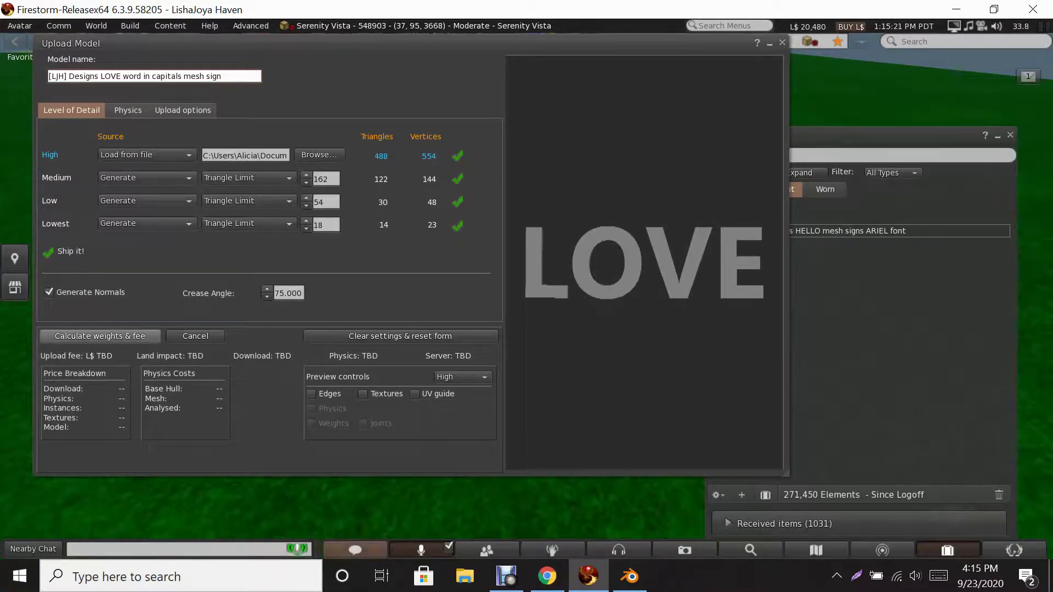
- Upload the LOVE model after calculating its weights and fee, and rez it from the inventory onto the grass near the Hello sign
click(100, 336)
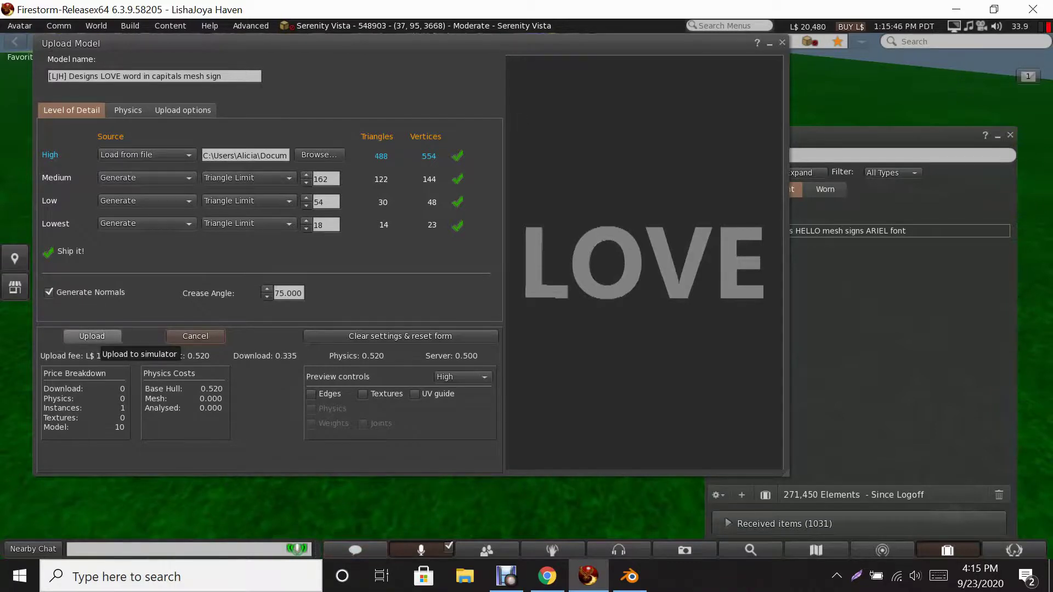
click(91, 335)
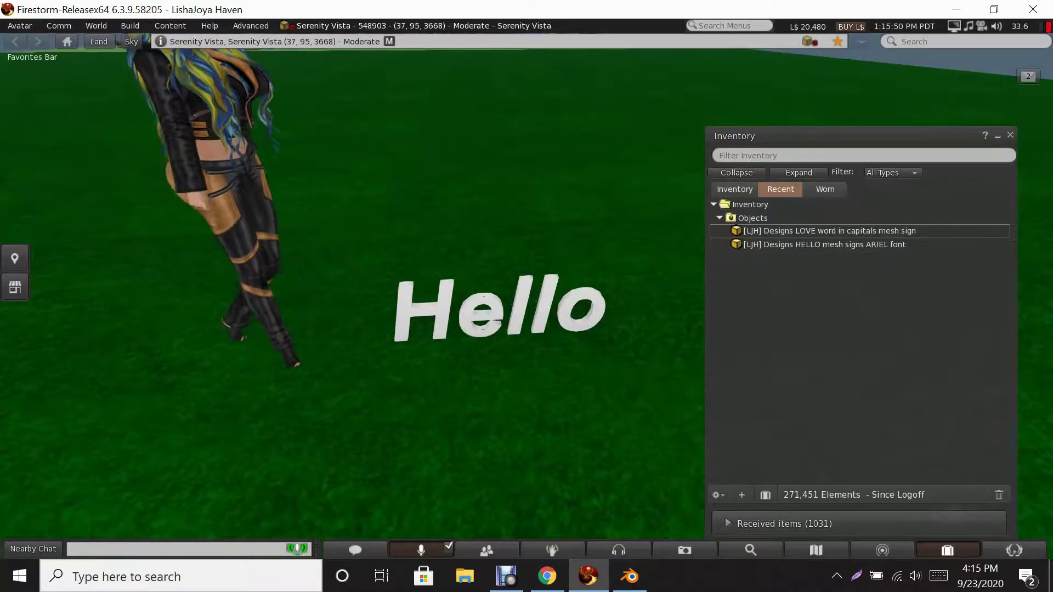
drag(779, 231, 671, 272)
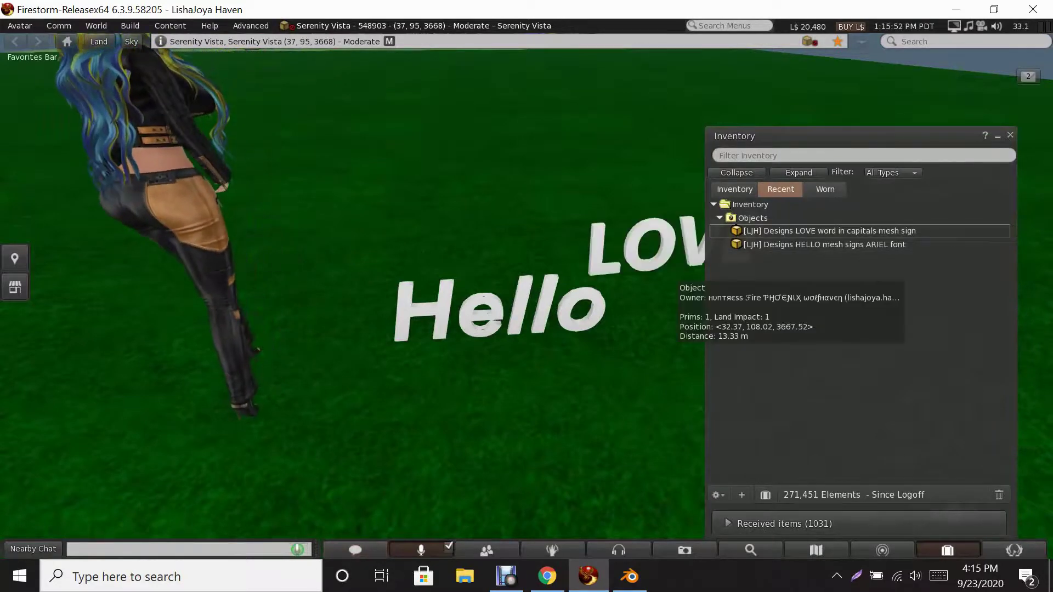
alt+drag(671, 269, 1034, 203)
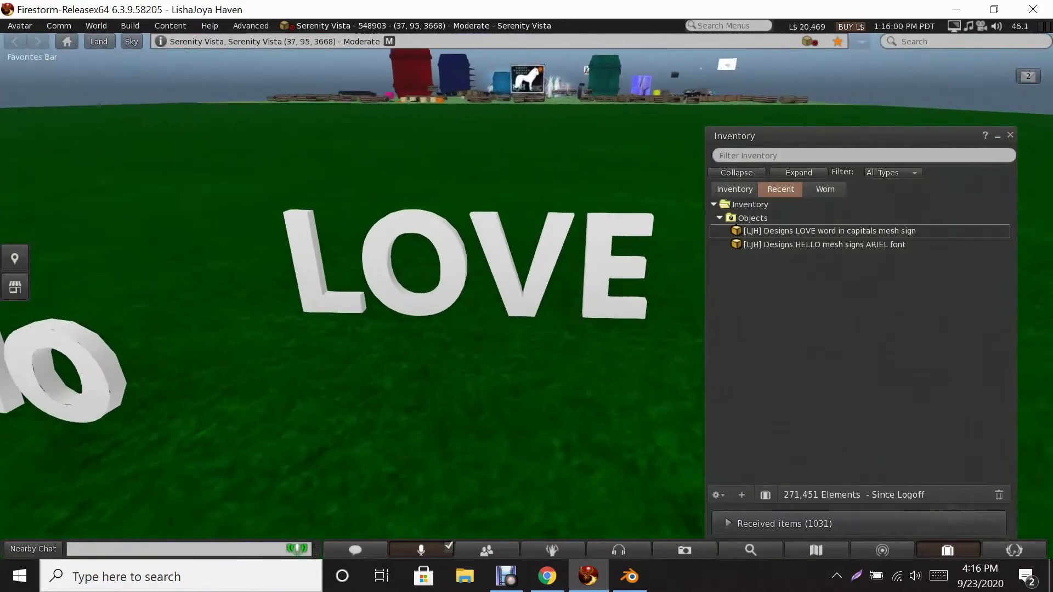
- Inspect the LOVE sign's general object properties, close the editor and view both signs in-world
right_click(536, 294)
click(542, 324)
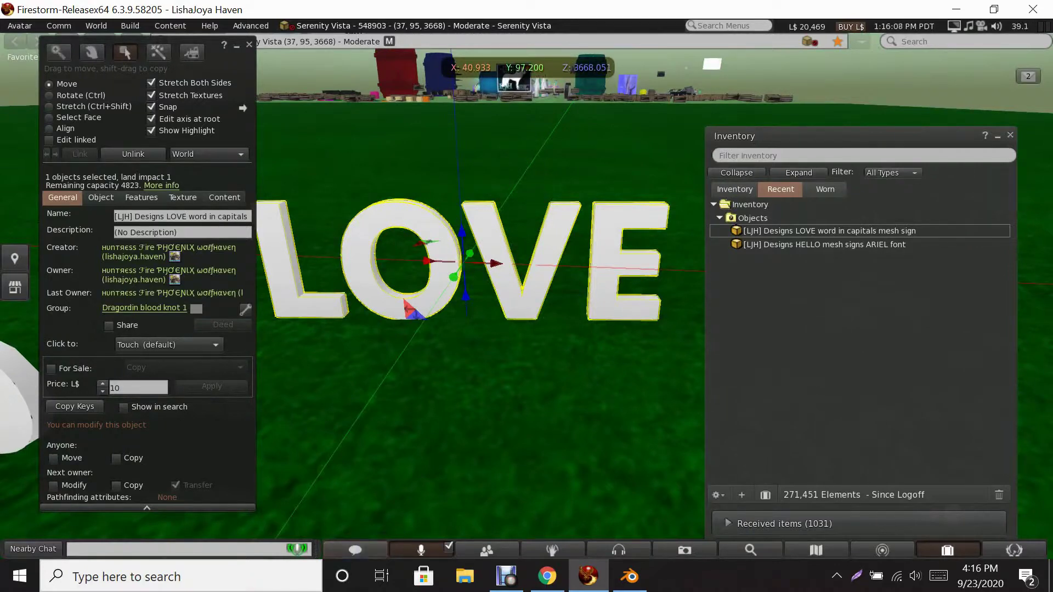
key(Escape)
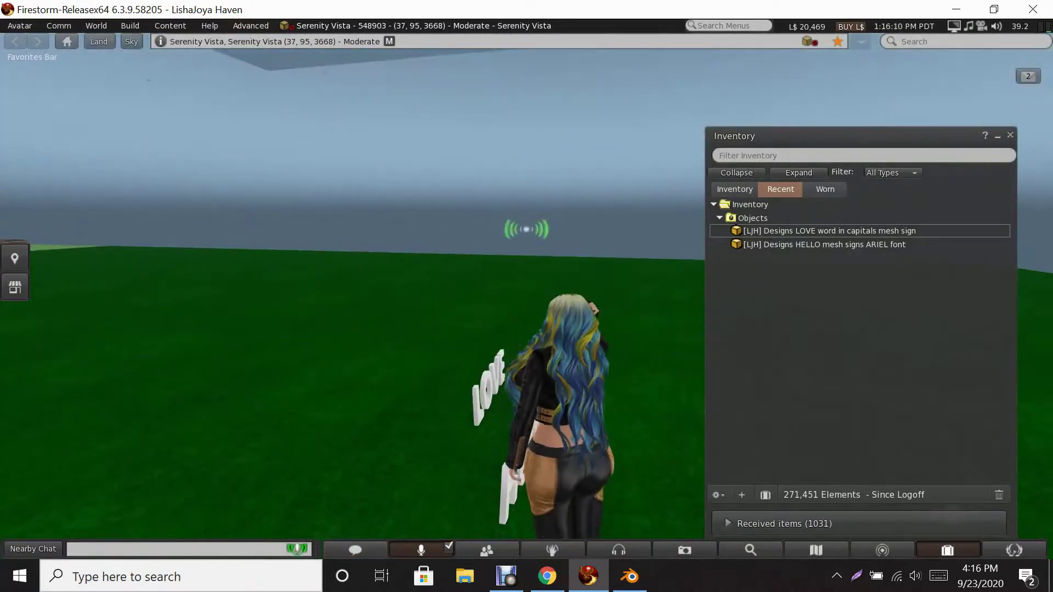
alt+drag(513, 483, 176, 477)
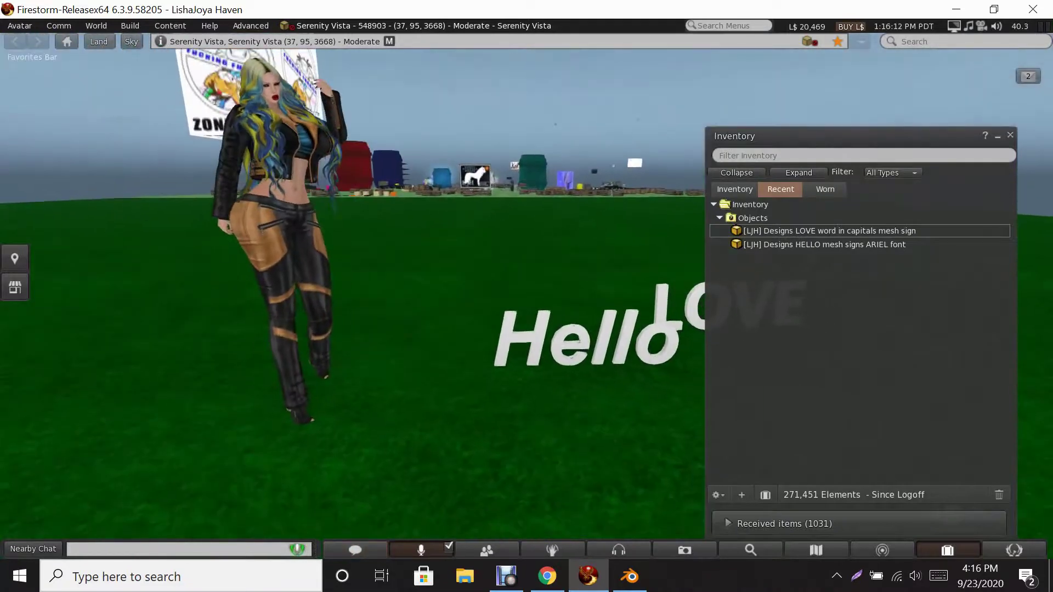
- Close the inventory, open the avatar's own profile and move its window clear of the avatar
alt+drag(274, 236, 110, 186)
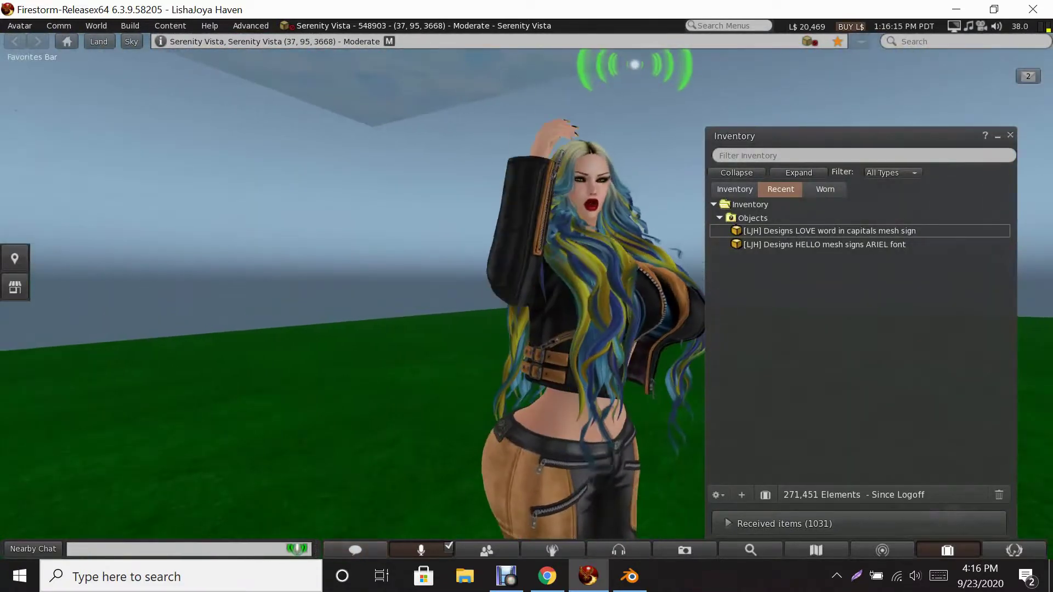
key(ctrl+i)
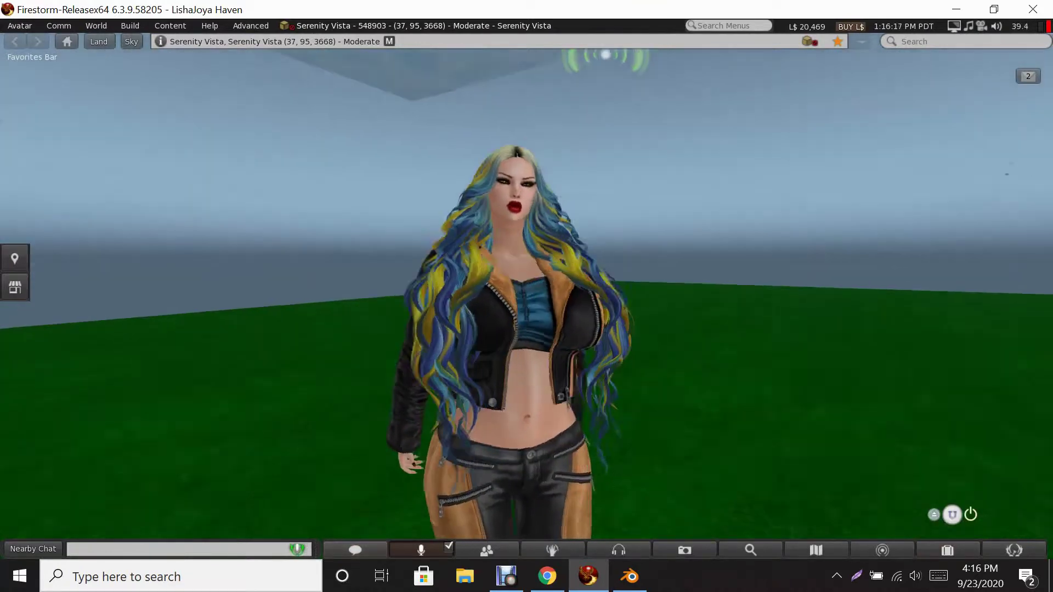
key(Escape)
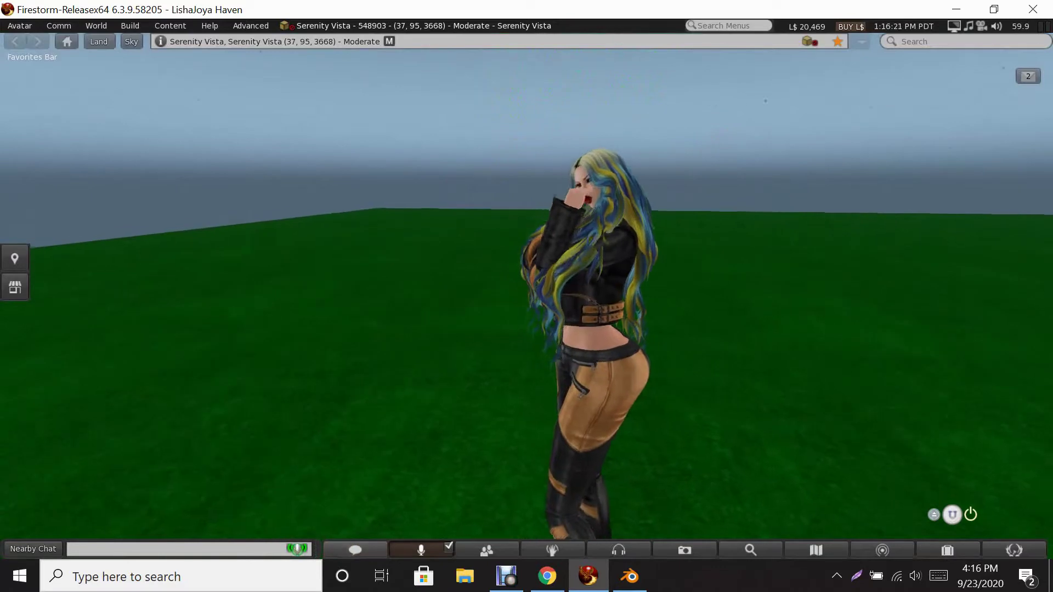
click(643, 293)
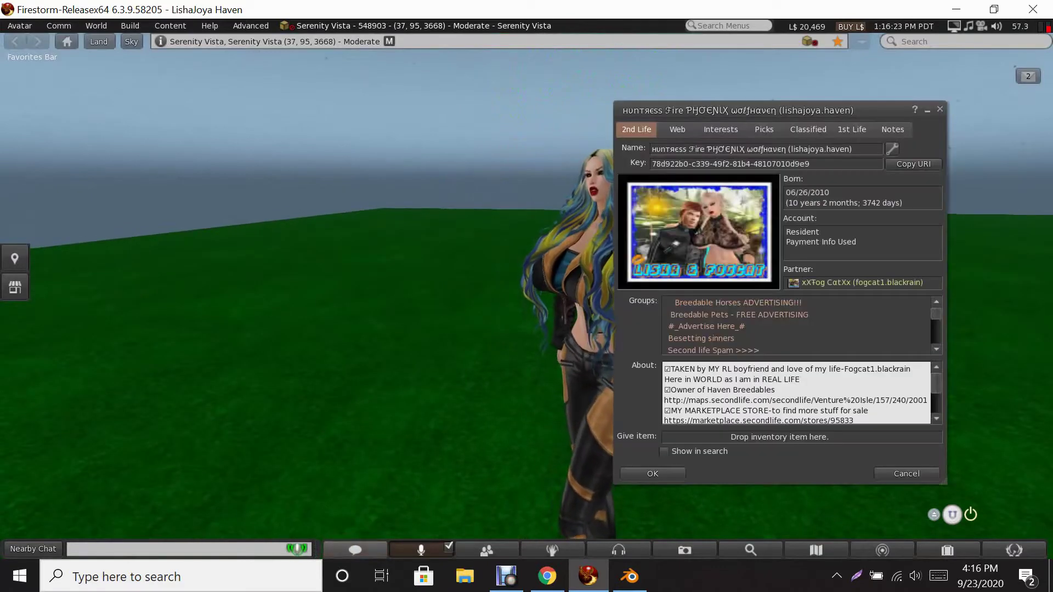
drag(767, 110, 201, 76)
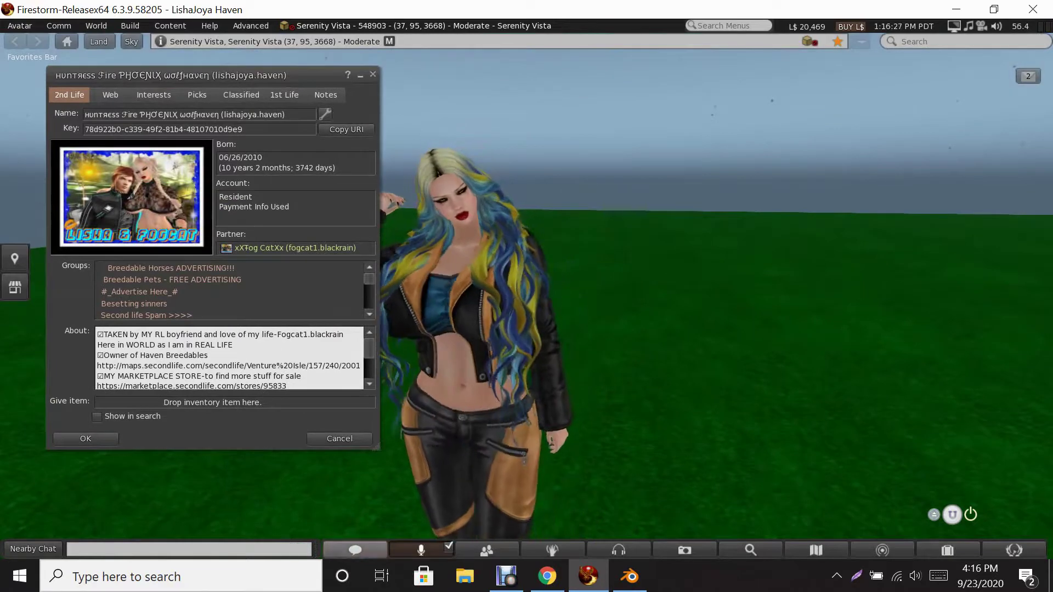